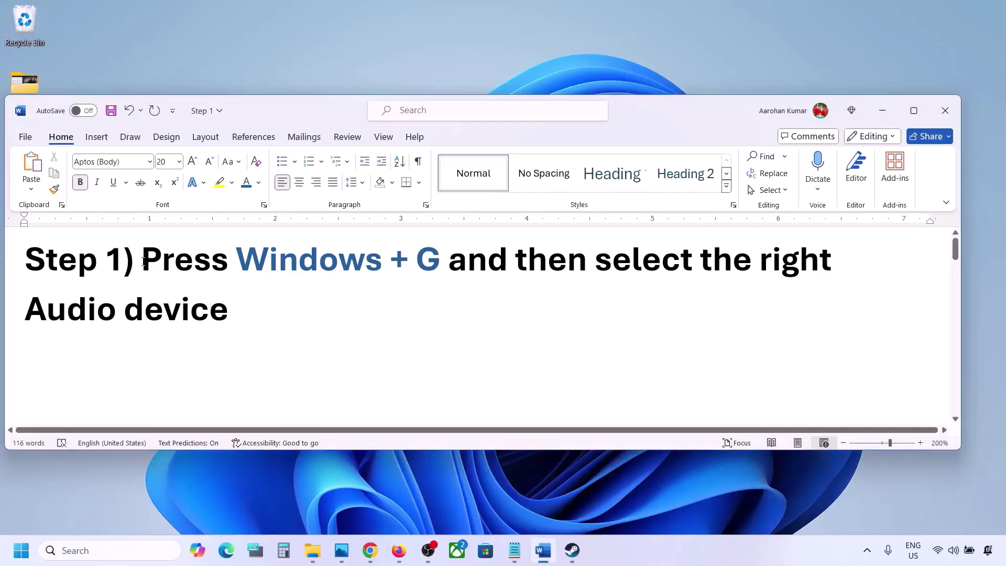
Open Game Bar's audio mixer and make Speakers (Realtek(R) Audio) the default output.
left_click_drag(142, 259, 233, 300)
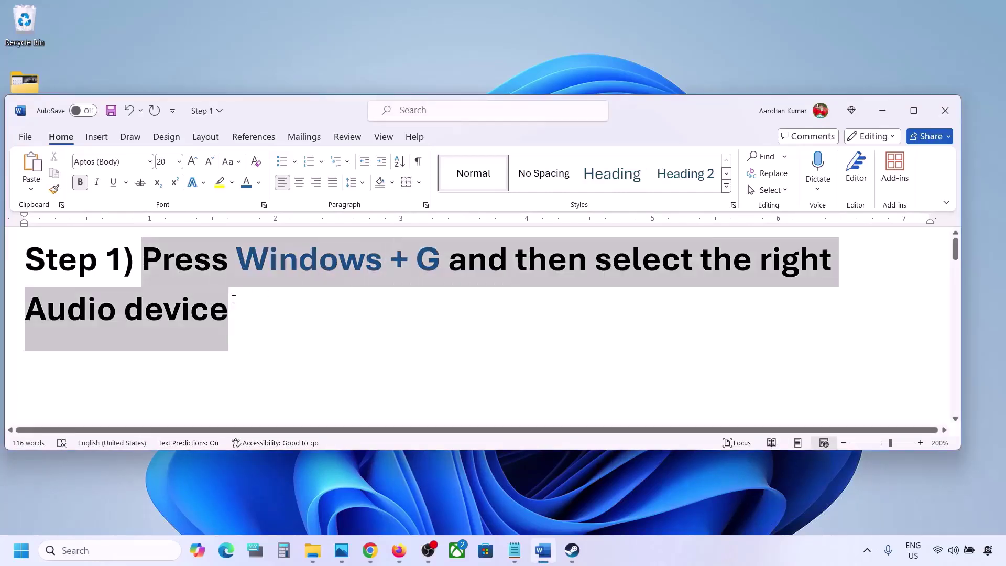
left_click(284, 324)
key("super+g")
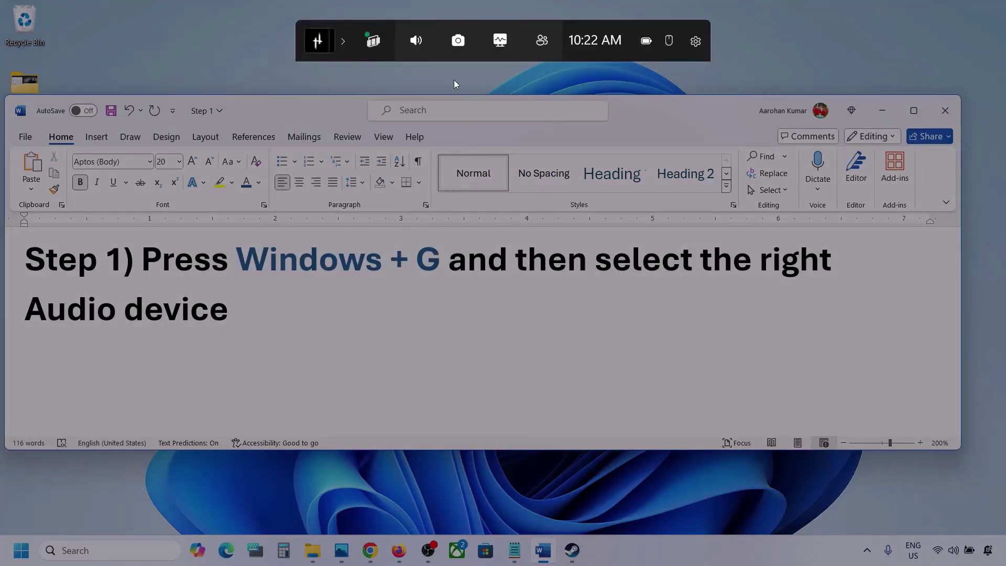
left_click(417, 42)
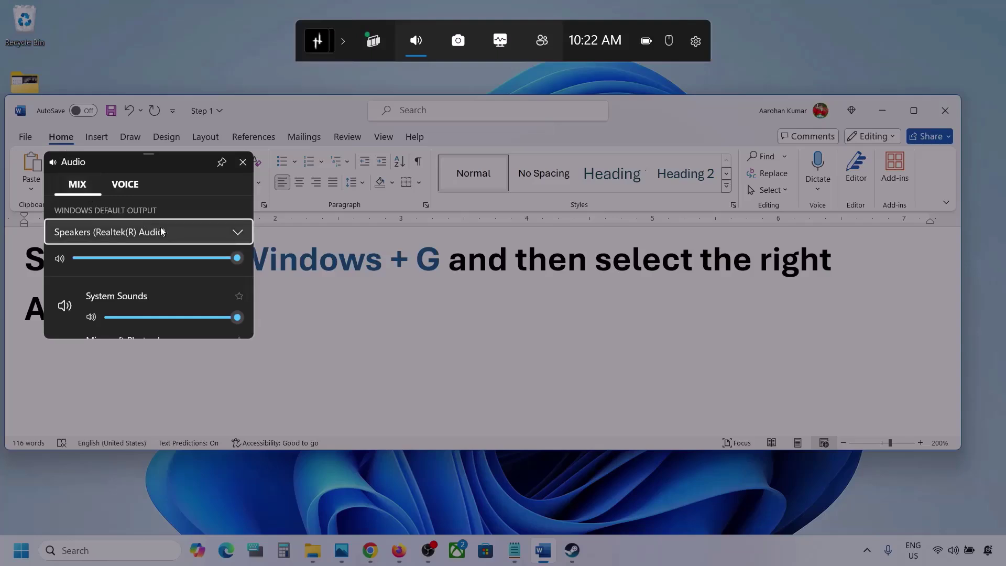
left_click(239, 233)
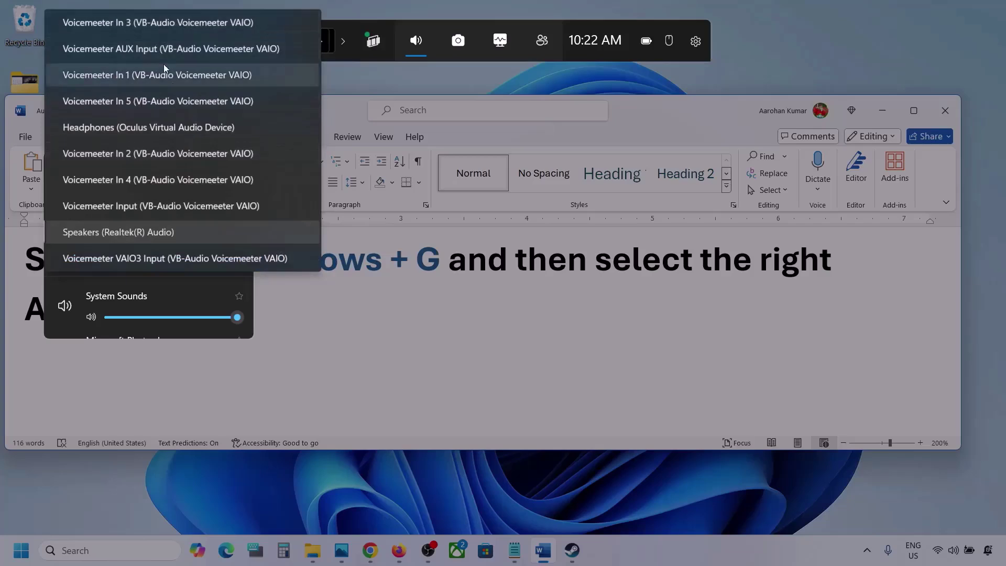
left_click(156, 234)
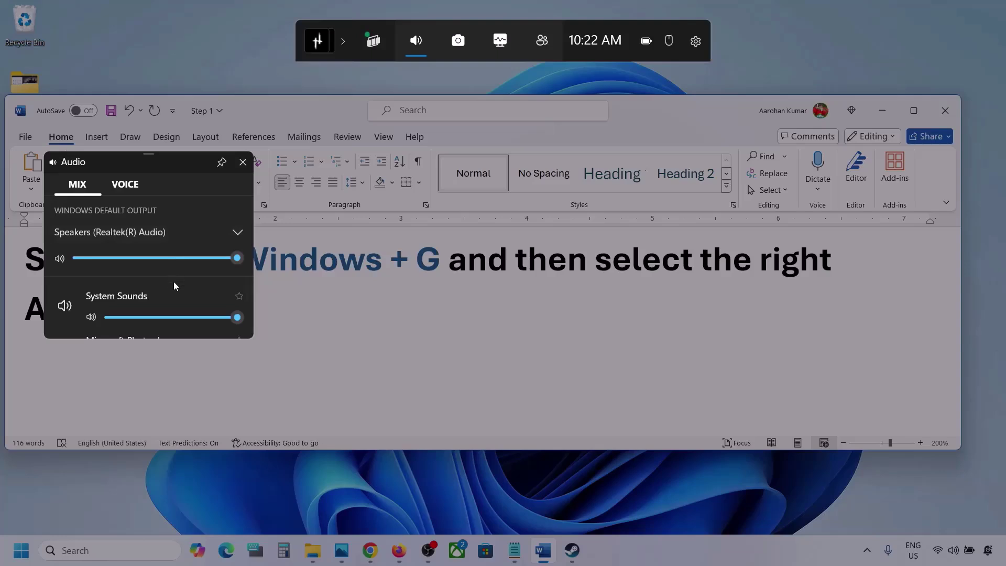
Review per-app volumes, leaving Microsoft Photos Legacy and Firefox at full volume.
scroll(174, 295, "down", 2)
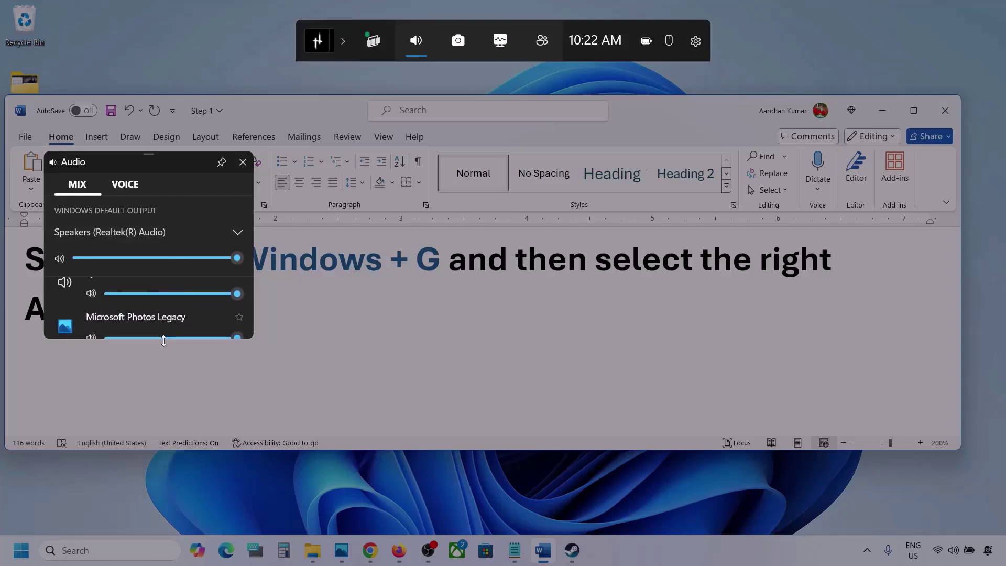
left_click_drag(164, 341, 154, 462)
scroll(152, 362, "up", 1)
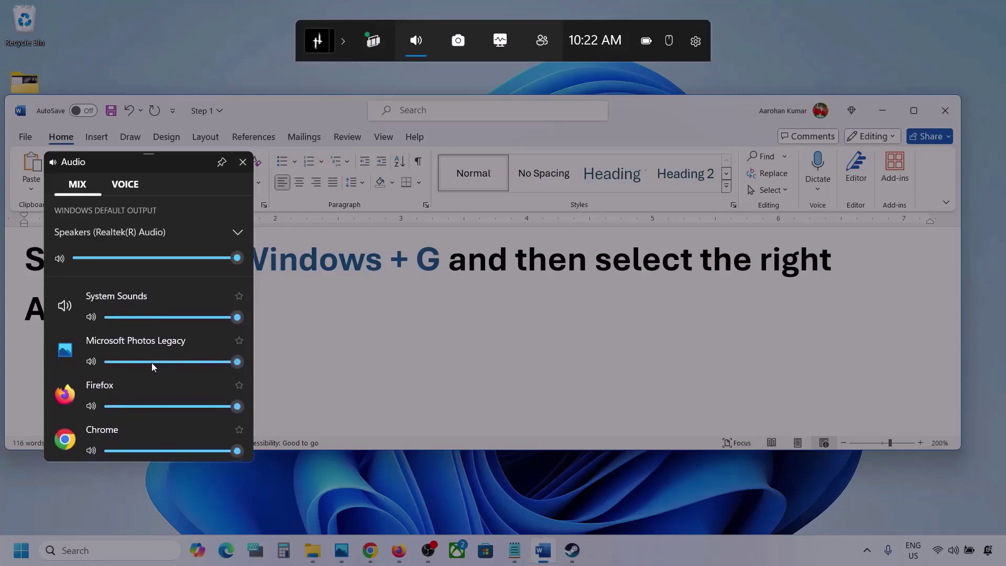
scroll(152, 367, "down", 1)
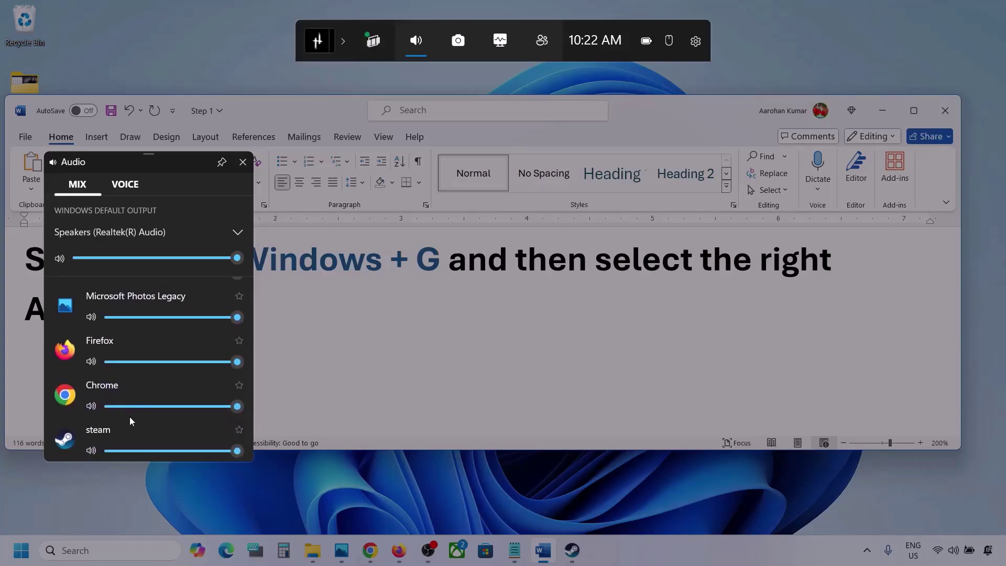
scroll(124, 373, "up", 1)
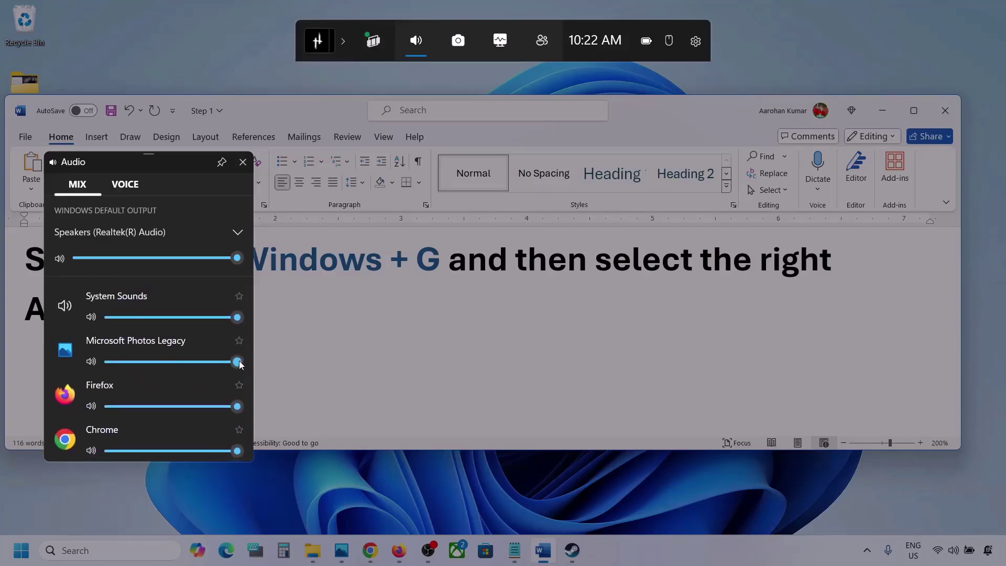
left_click_drag(222, 364, 251, 364)
scroll(185, 379, "down", 1)
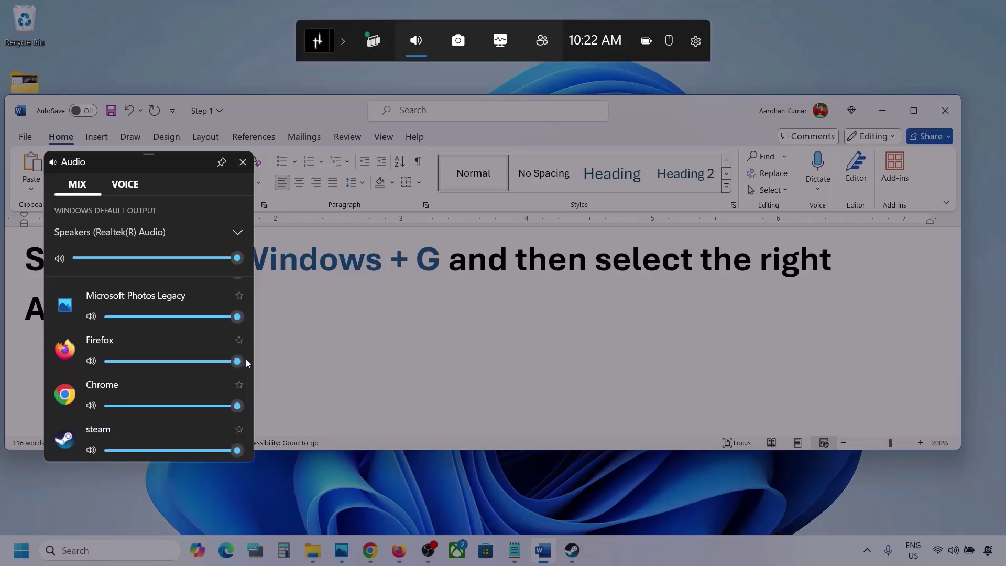
mouse_move(238, 361)
left_mouse_down()
mouse_move(209, 366)
mouse_move(256, 368)
left_mouse_up()
scroll(130, 411, "up", 1)
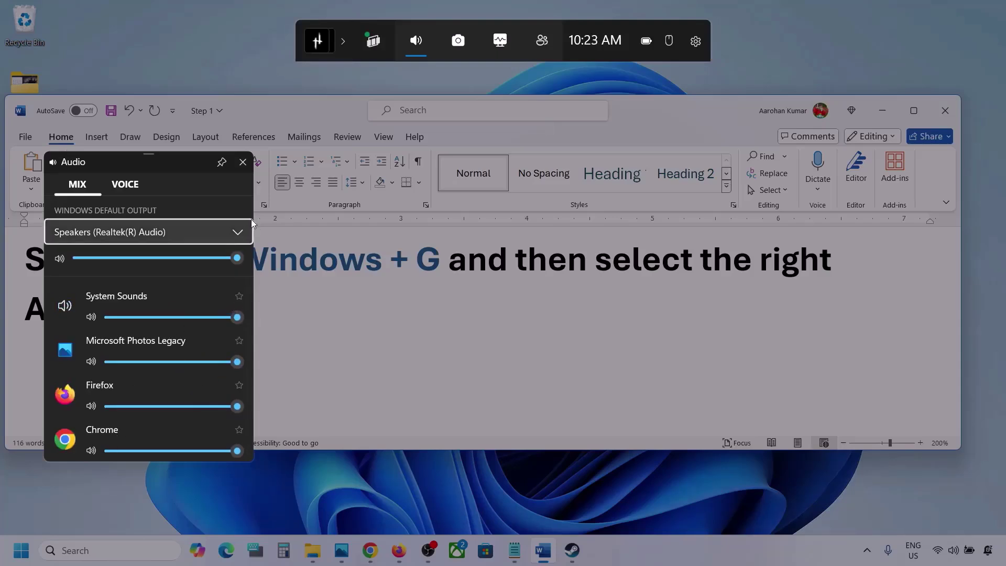
In VOICE, use Microphone Array for both inputs, Realtek Speakers for communications output, then close the mixer.
left_click(124, 184)
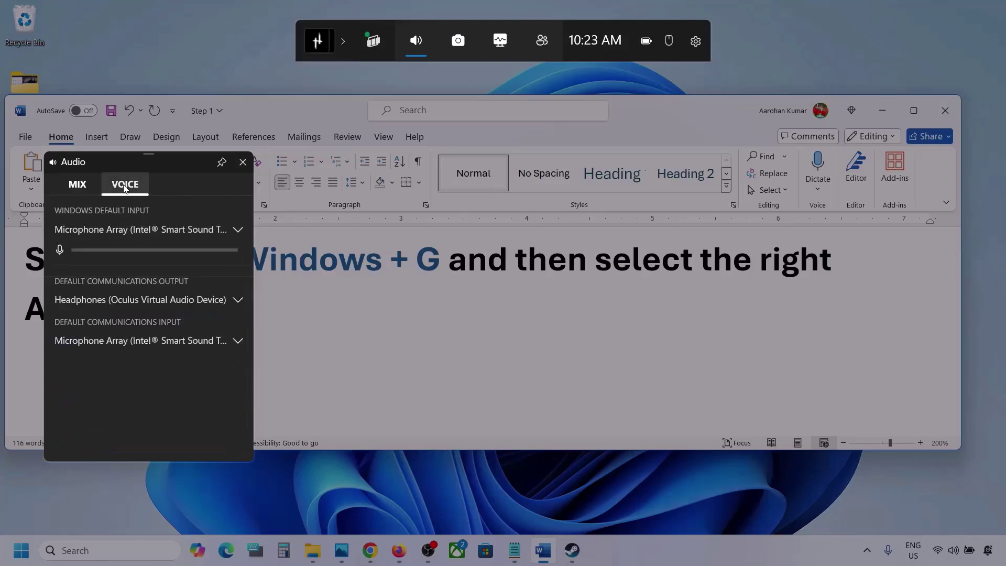
left_click(240, 229)
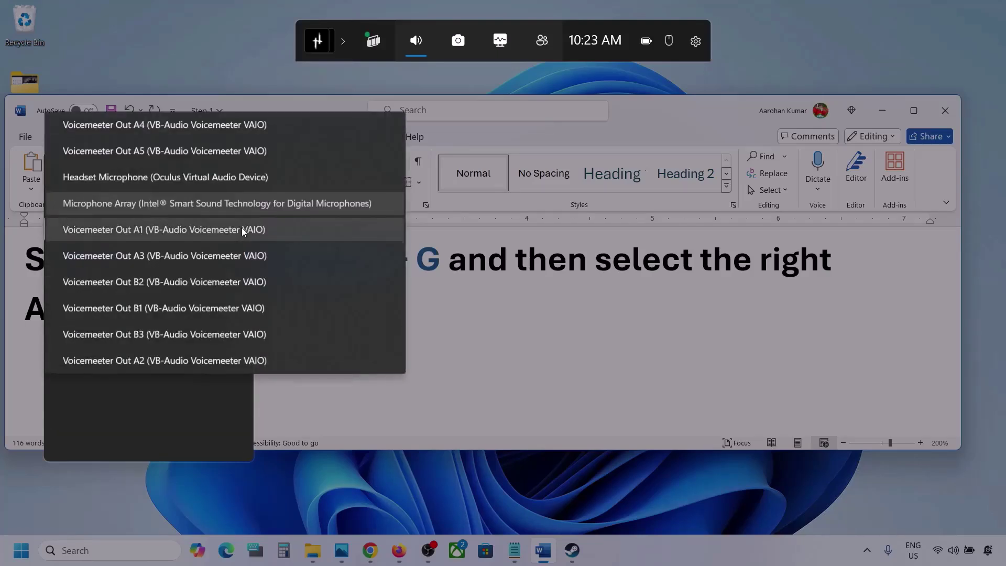
left_click(238, 206)
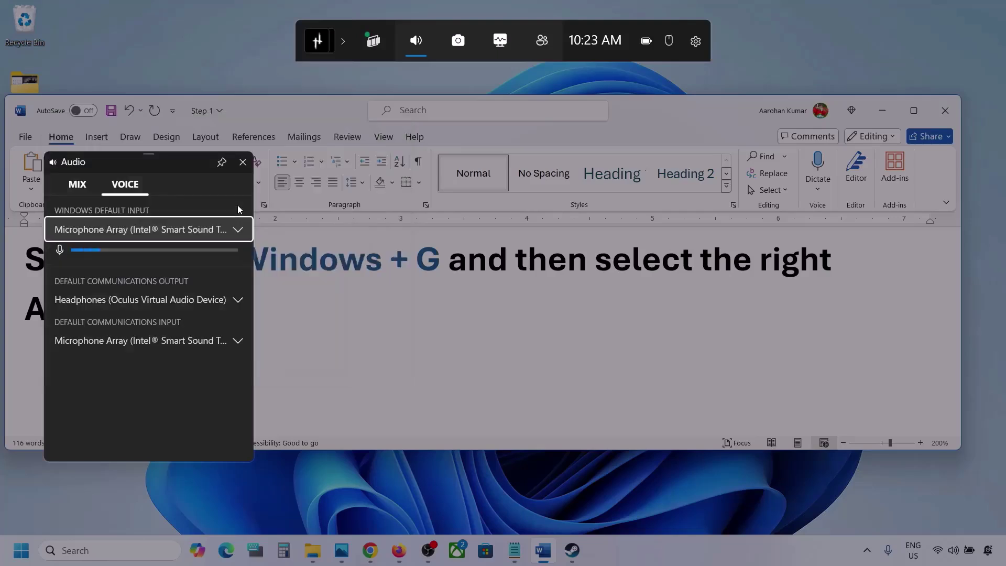
left_click(239, 302)
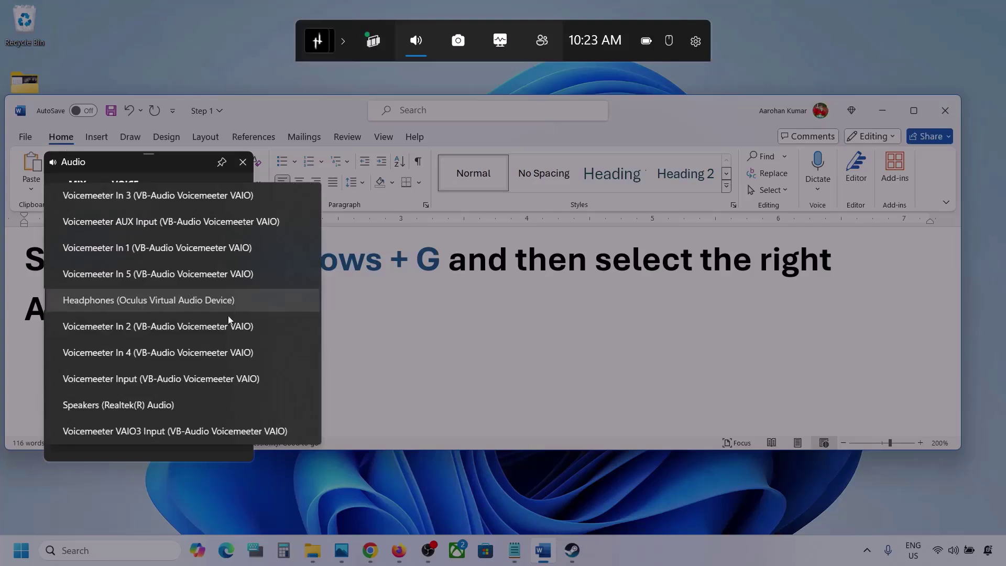
left_click(159, 405)
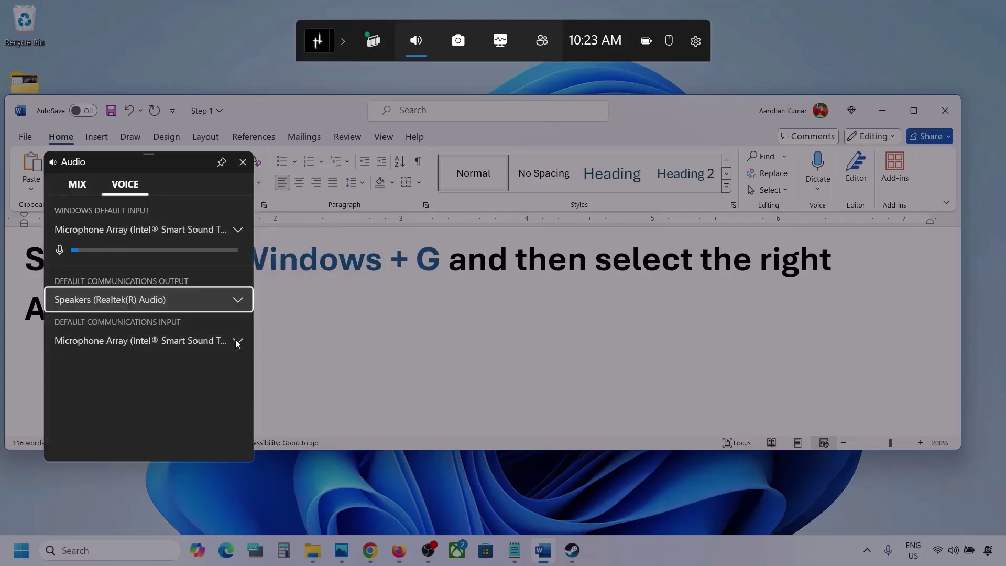
left_click(235, 341)
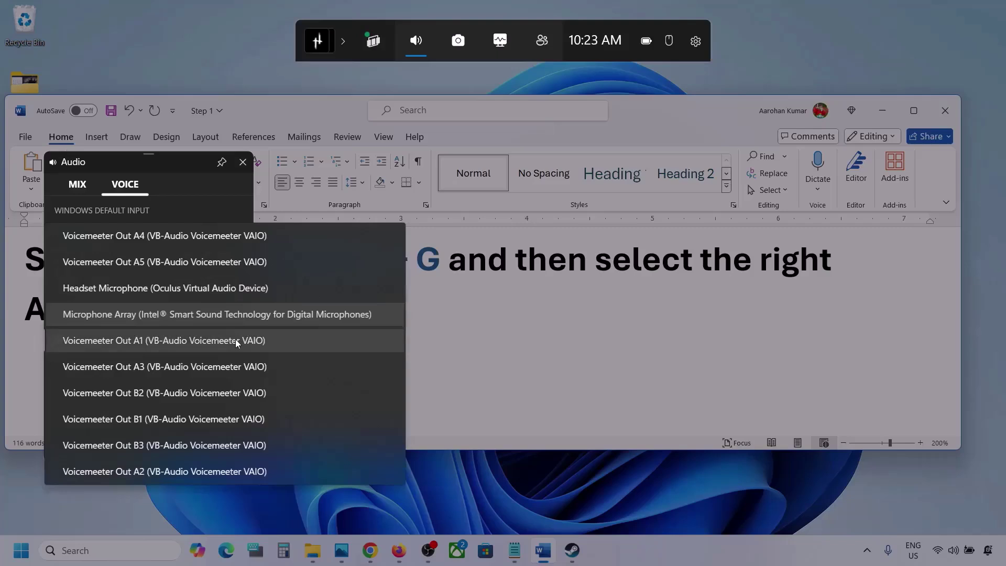
left_click(273, 312)
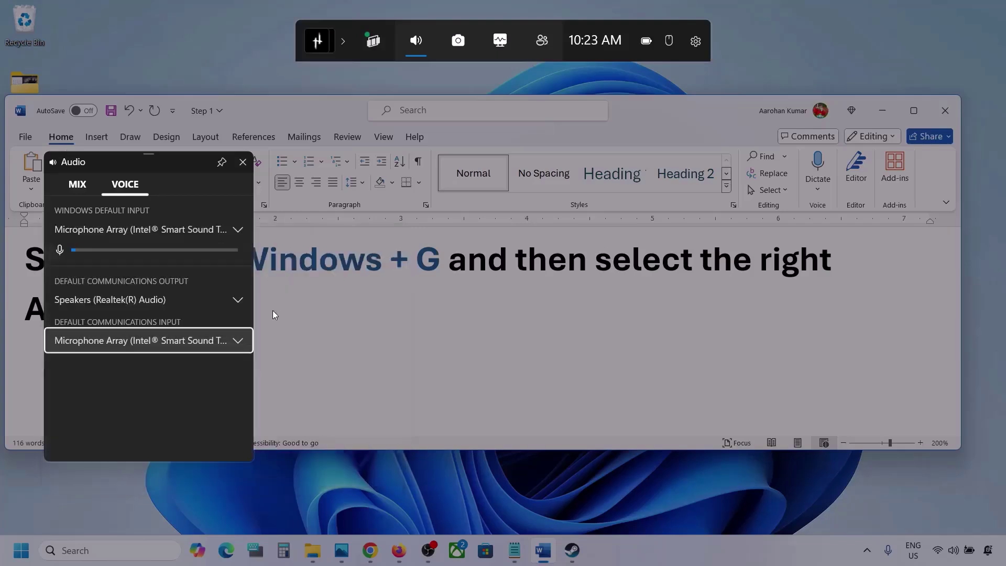
left_click(243, 167)
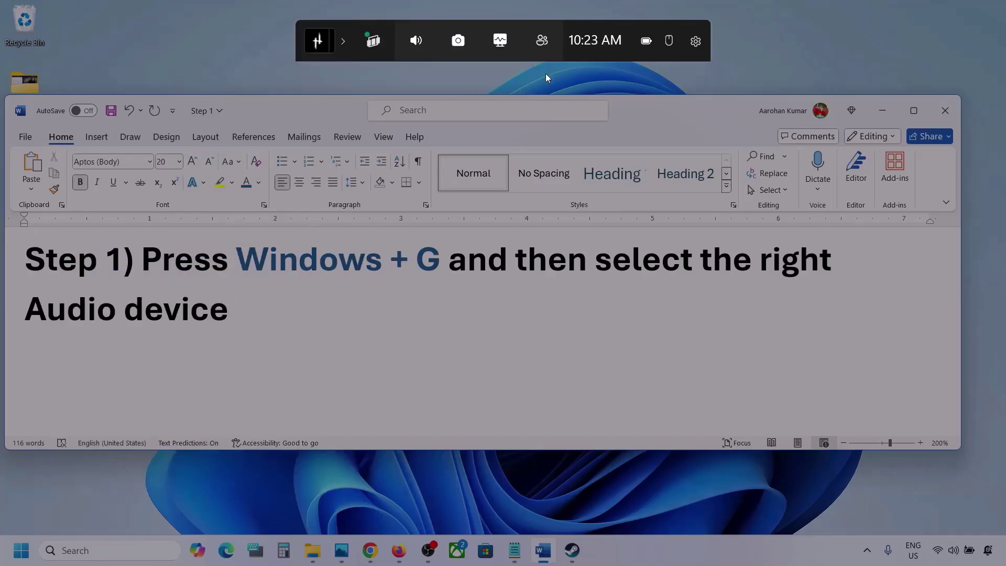
Dismiss Game Bar, scroll the guide to Step 2's 'Make sure volume is not mute', and minimize Word.
left_click(546, 75)
left_click(21, 551)
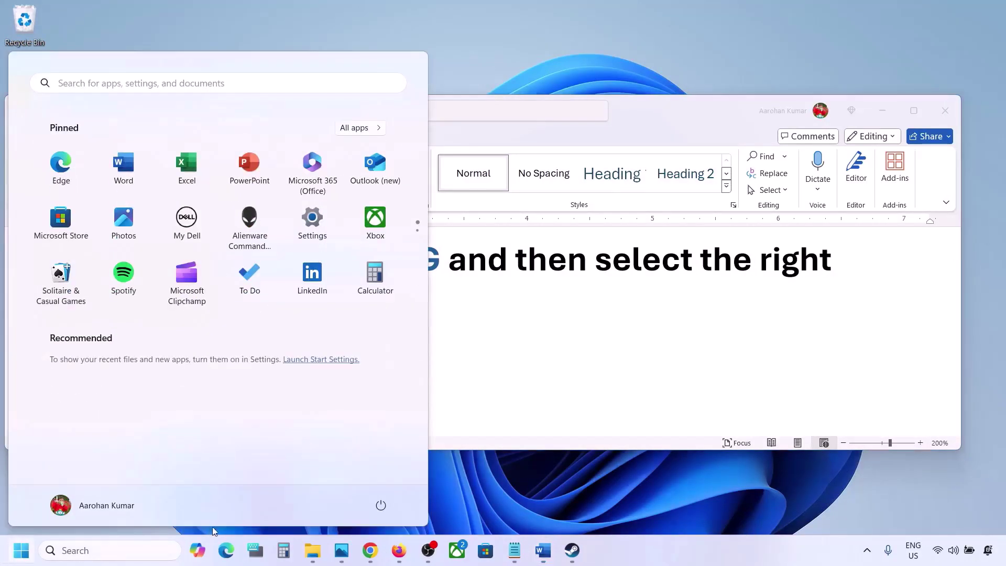
left_click(474, 414)
scroll(472, 411, "down", 2)
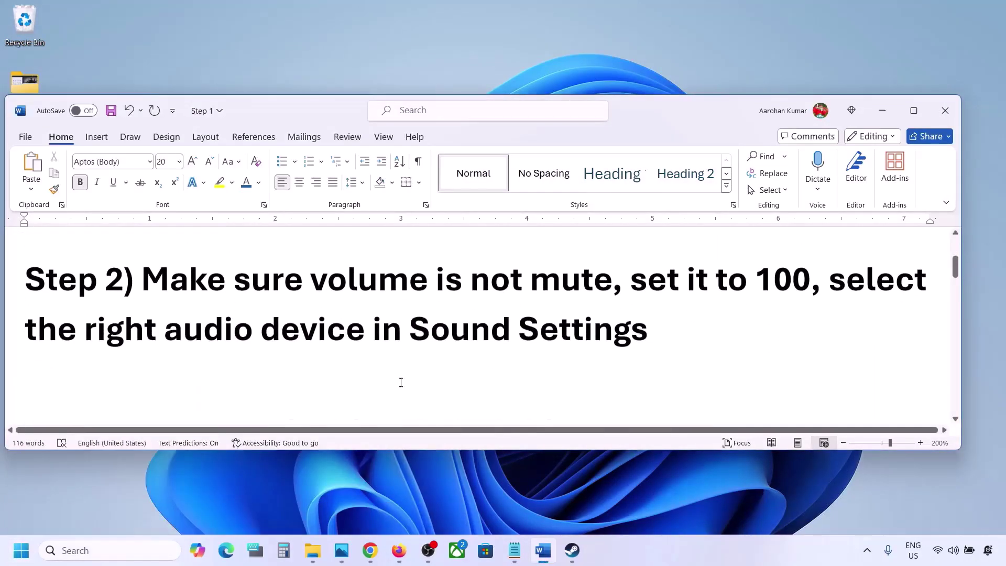
left_click_drag(156, 291, 612, 291)
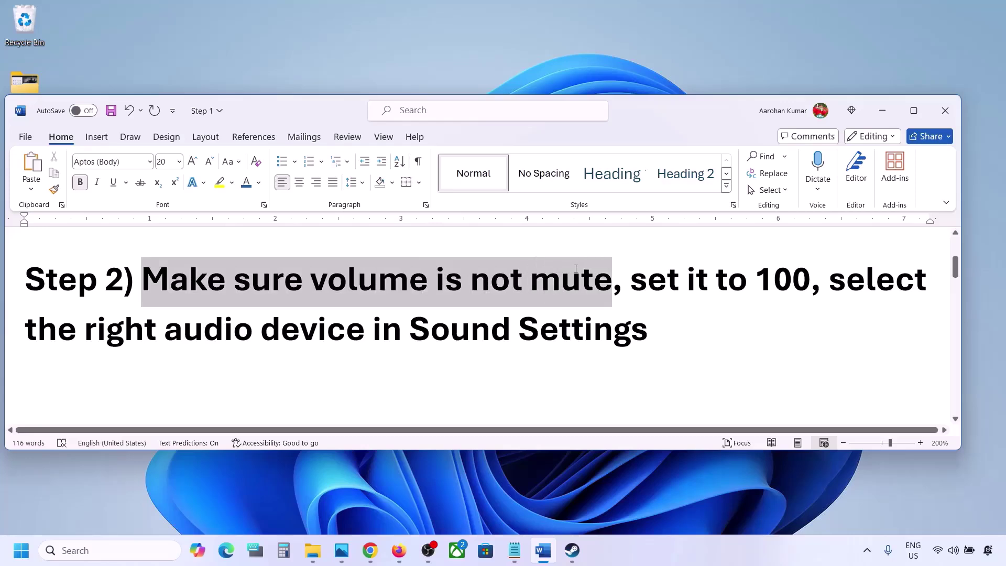
left_click(882, 111)
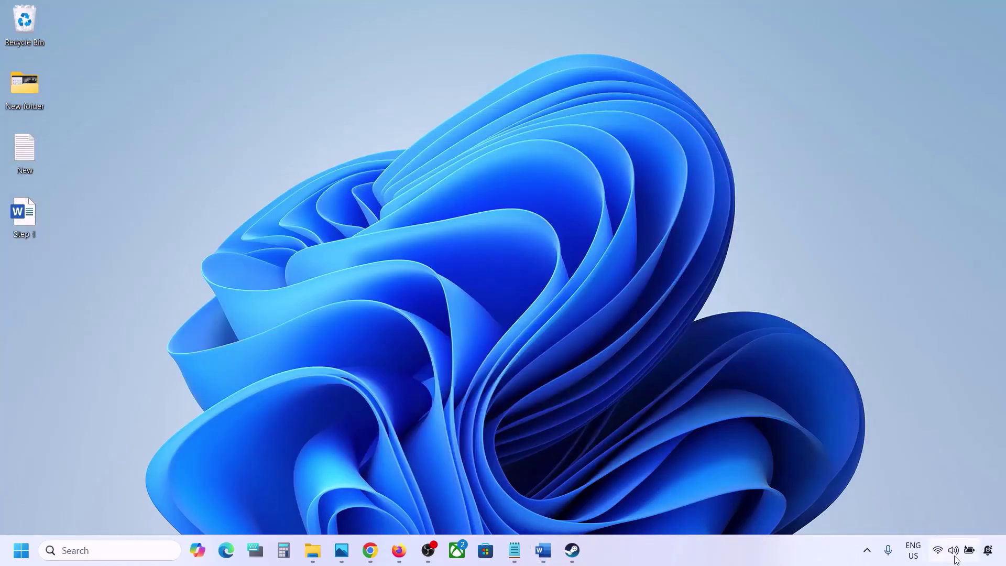
mouse_move(956, 554)
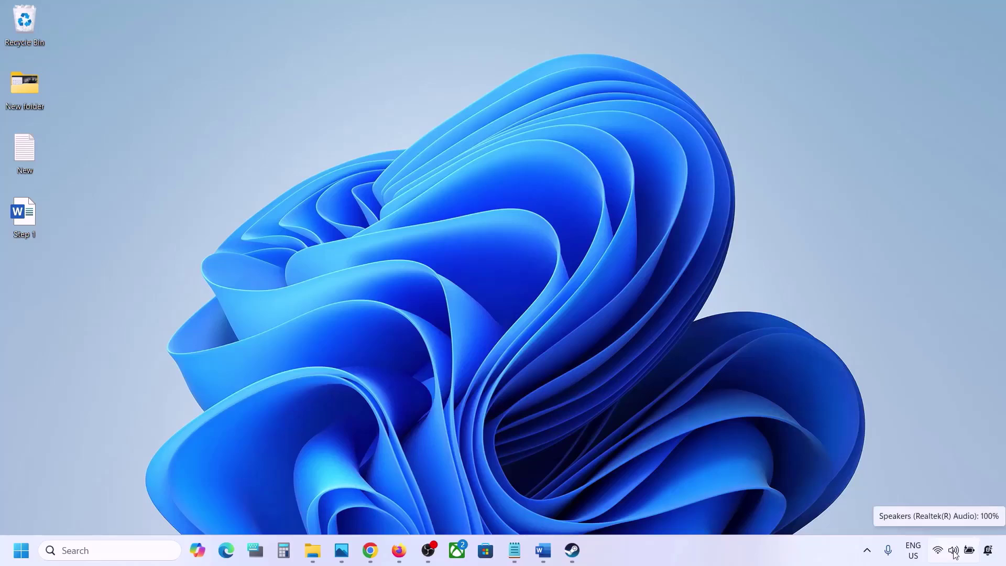
right_click(956, 554)
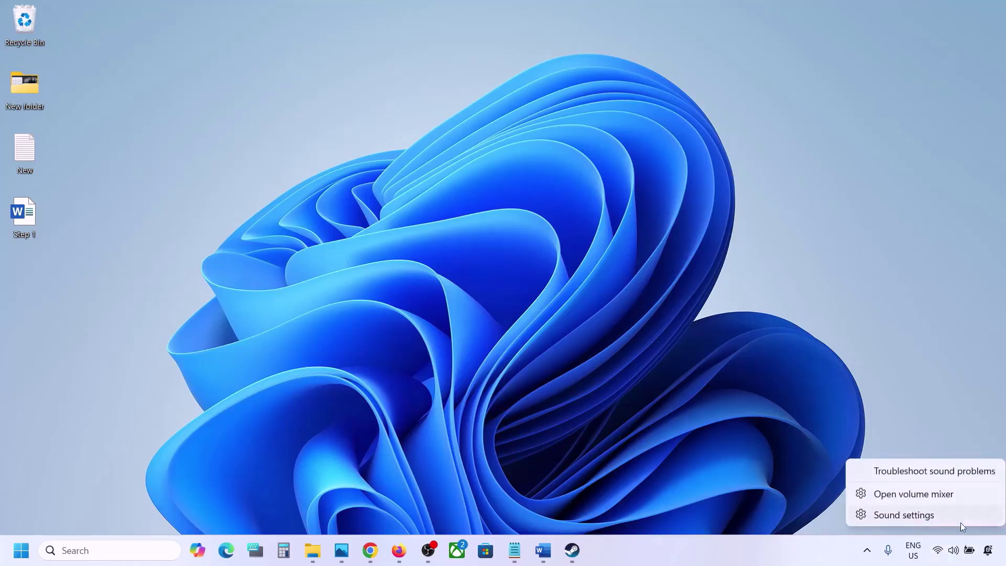
left_click(925, 501)
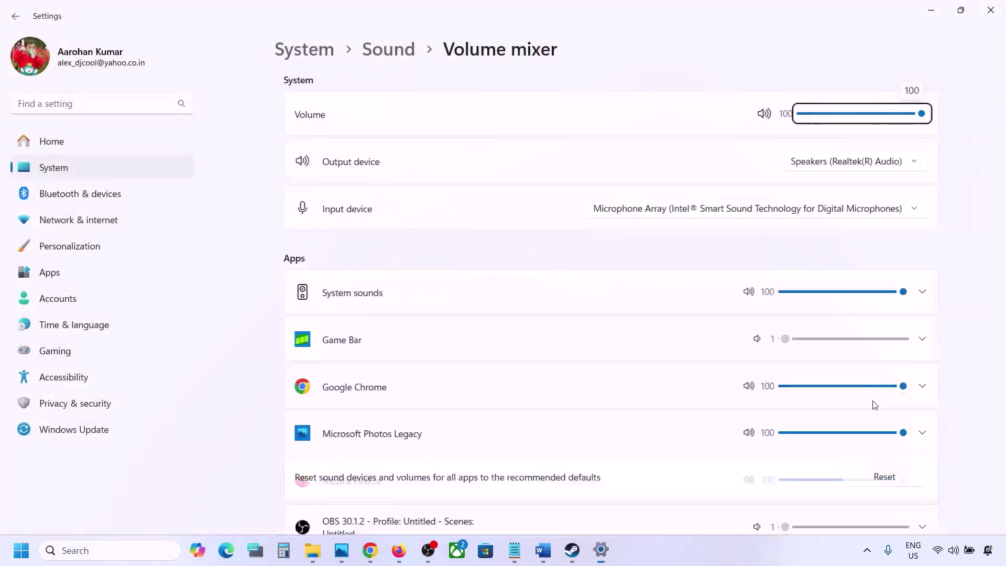
scroll(625, 372, "down", 1)
scroll(625, 372, "down", 1)
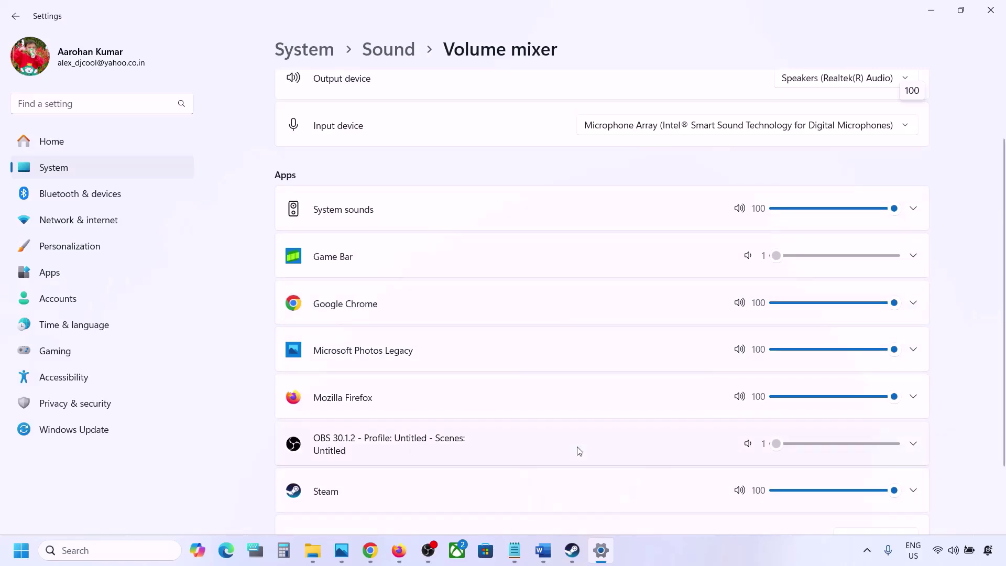
scroll(579, 452, "down", 1)
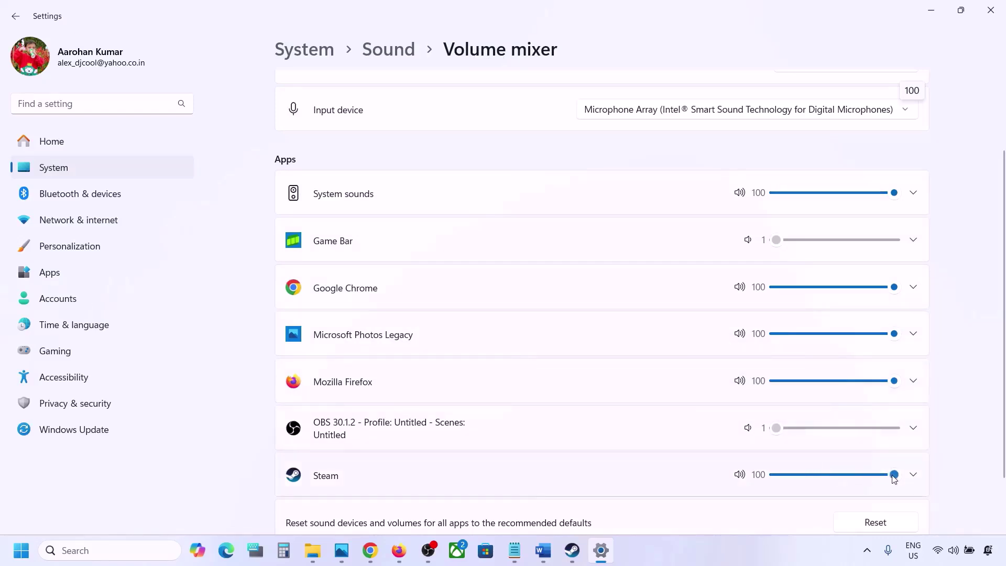
mouse_move(894, 474)
left_mouse_down()
mouse_move(820, 480)
mouse_move(897, 475)
left_mouse_up()
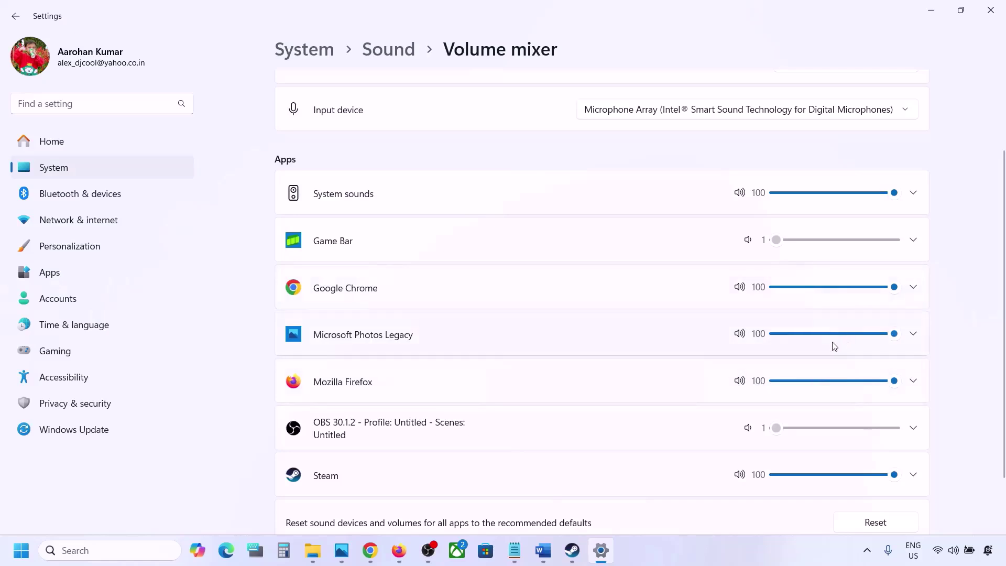
left_click(991, 10)
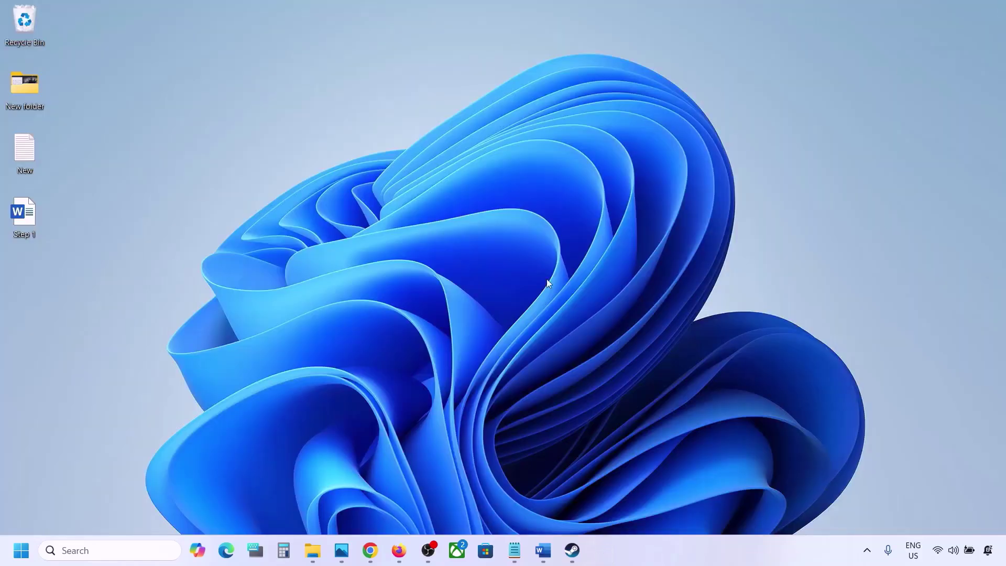
Restore Word and highlight the Step 2 phrase about choosing the audio device.
left_click(543, 550)
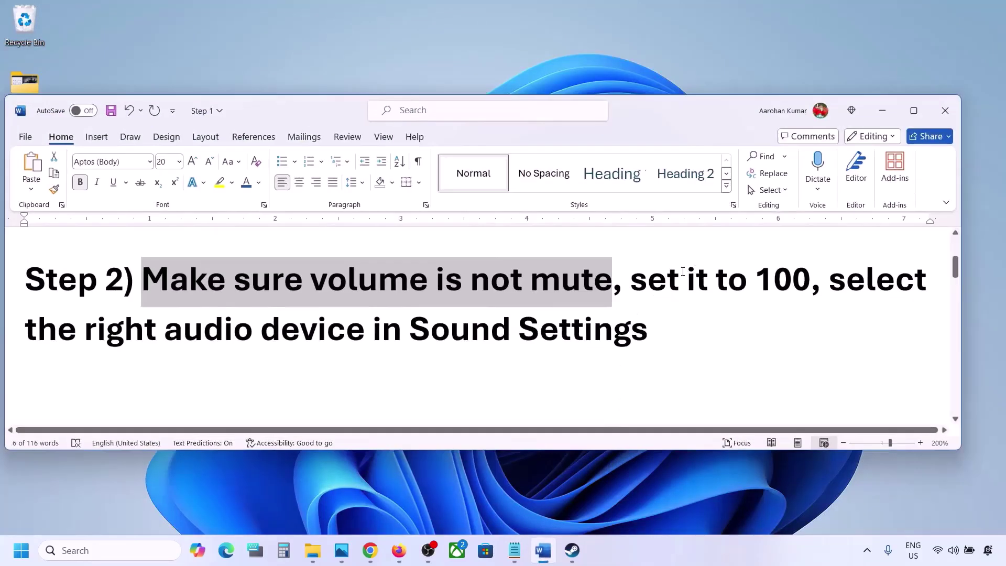
left_click_drag(84, 340, 648, 335)
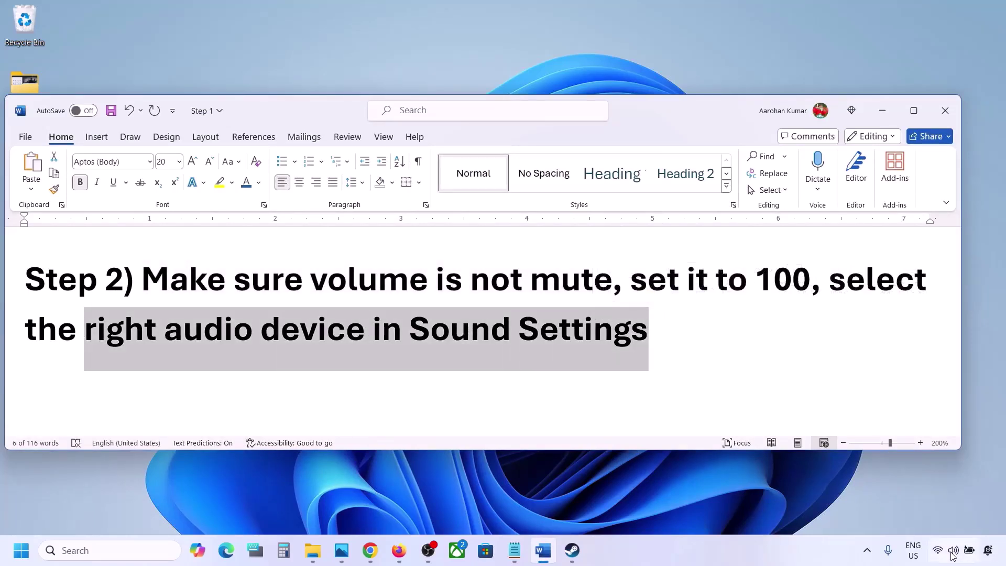
left_click(969, 550)
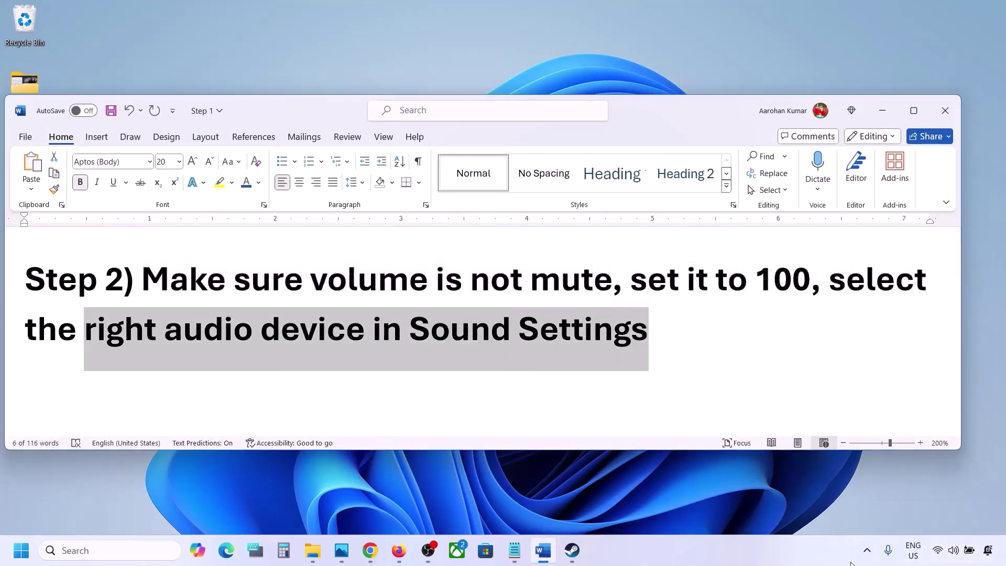
right_click(954, 551)
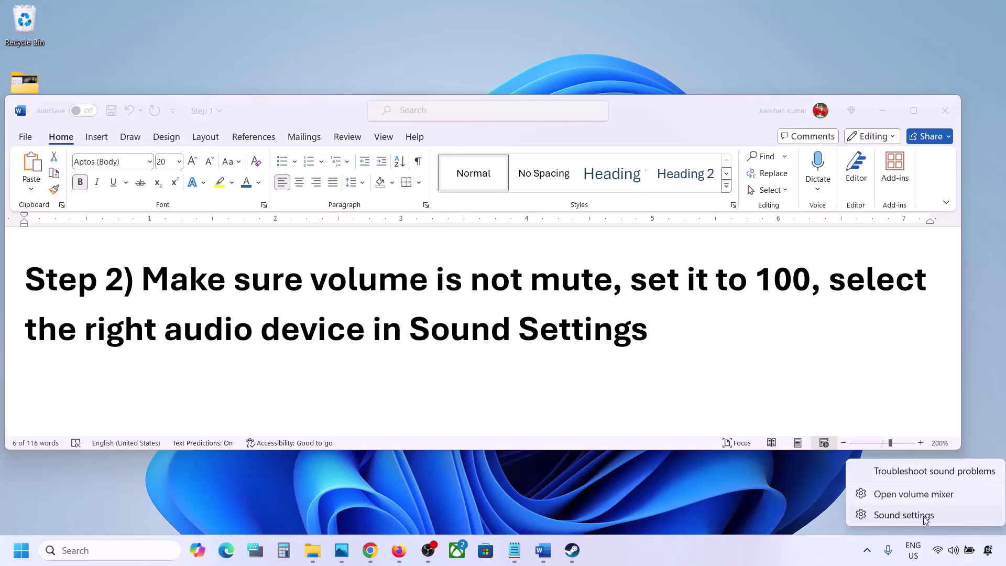
left_click(904, 515)
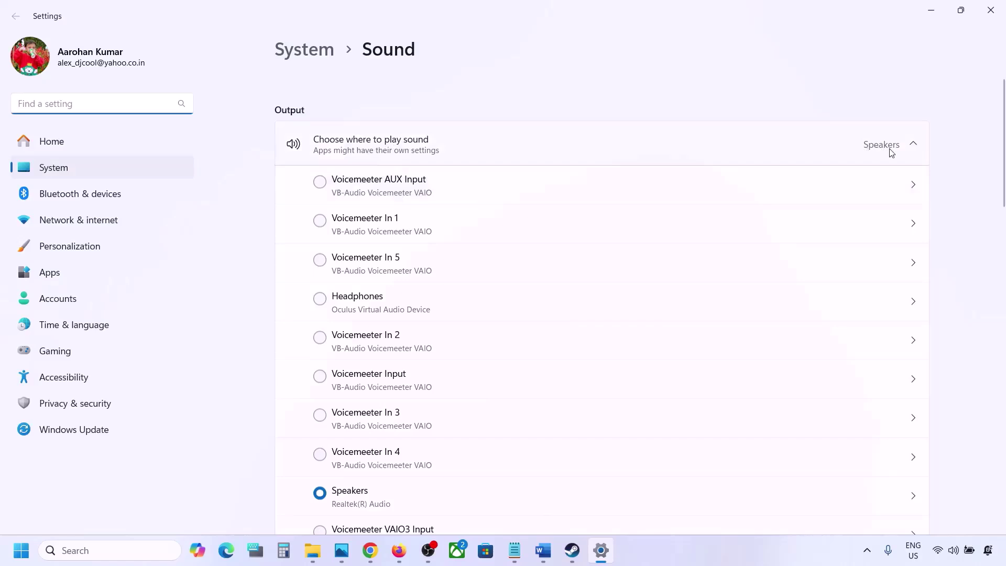
scroll(451, 372, "down", 2)
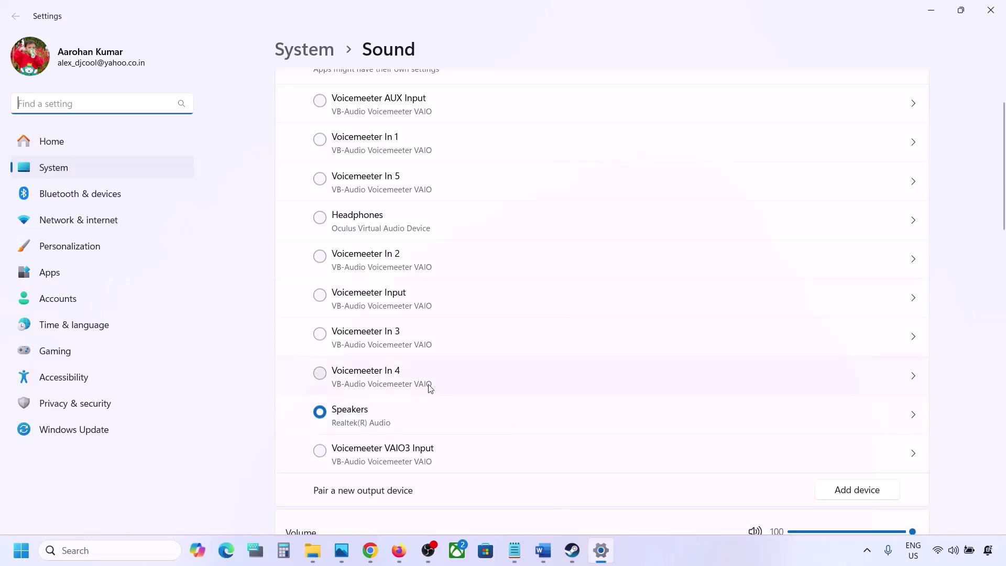
left_click(366, 418)
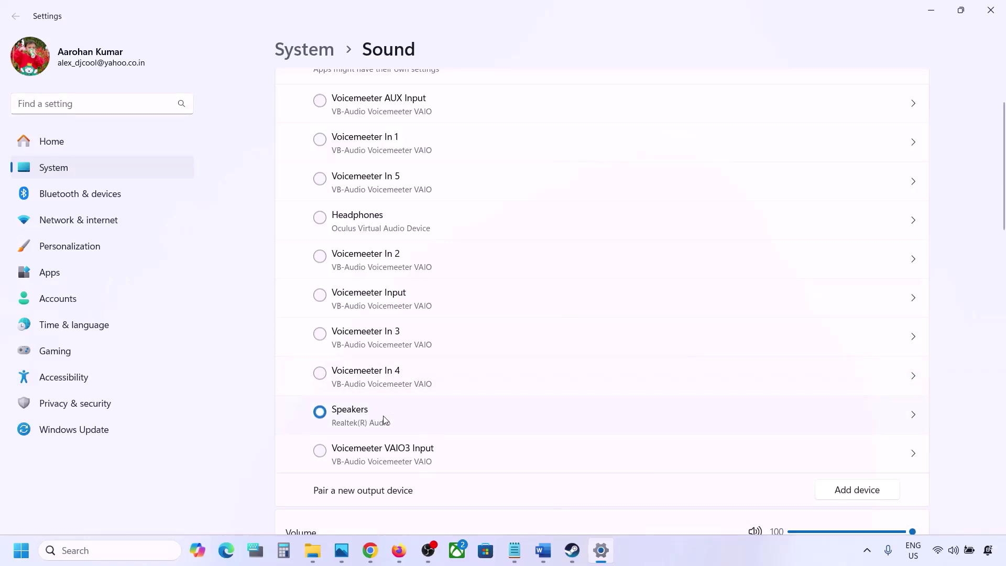
scroll(386, 419, "down", 5)
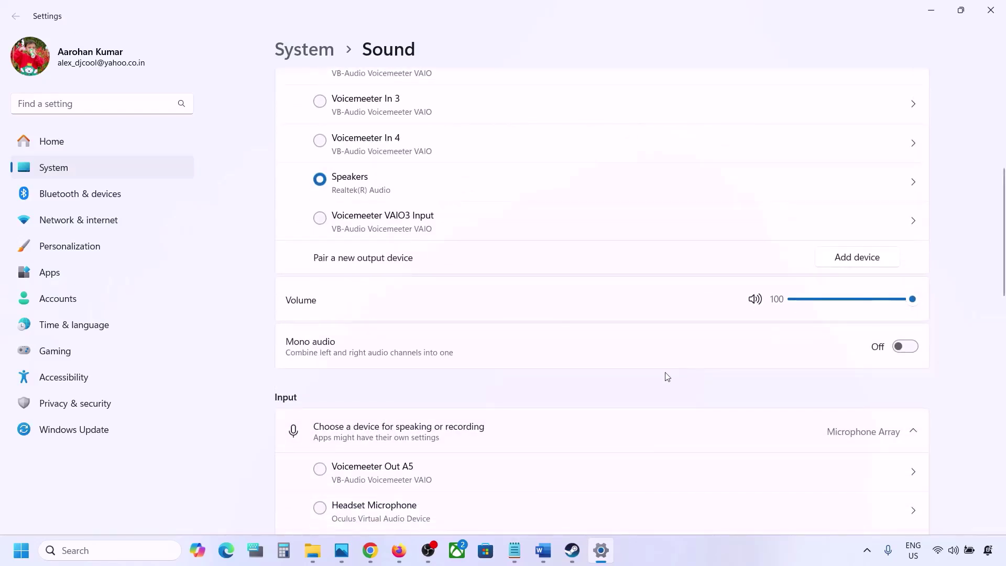
scroll(668, 377, "down", 5)
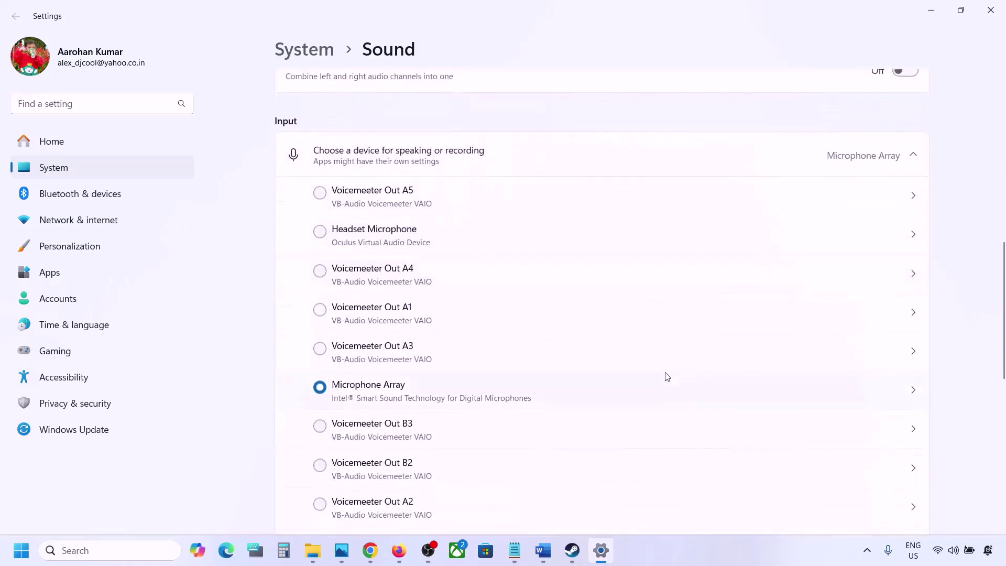
scroll(407, 437, "down", 2)
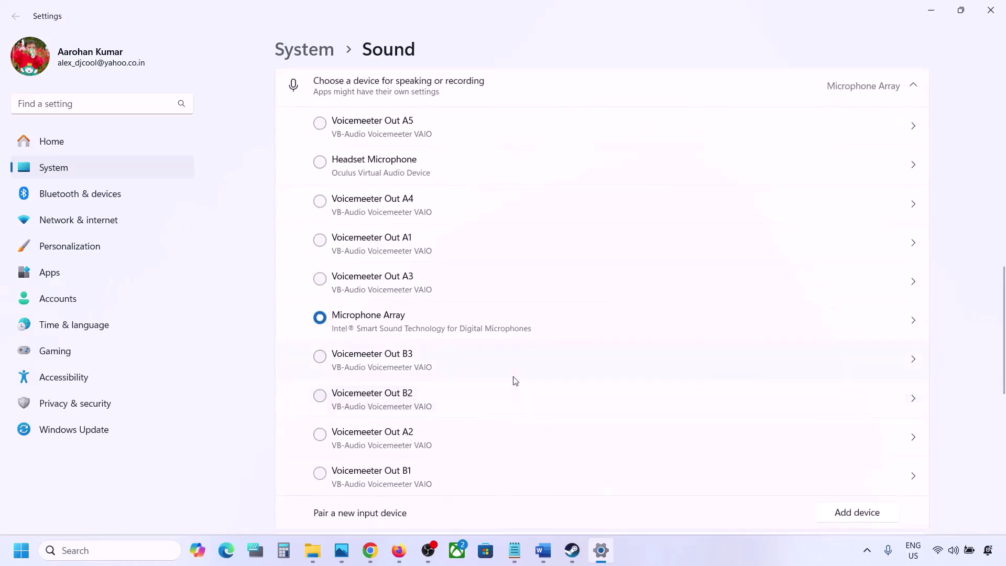
scroll(516, 381, "down", 1)
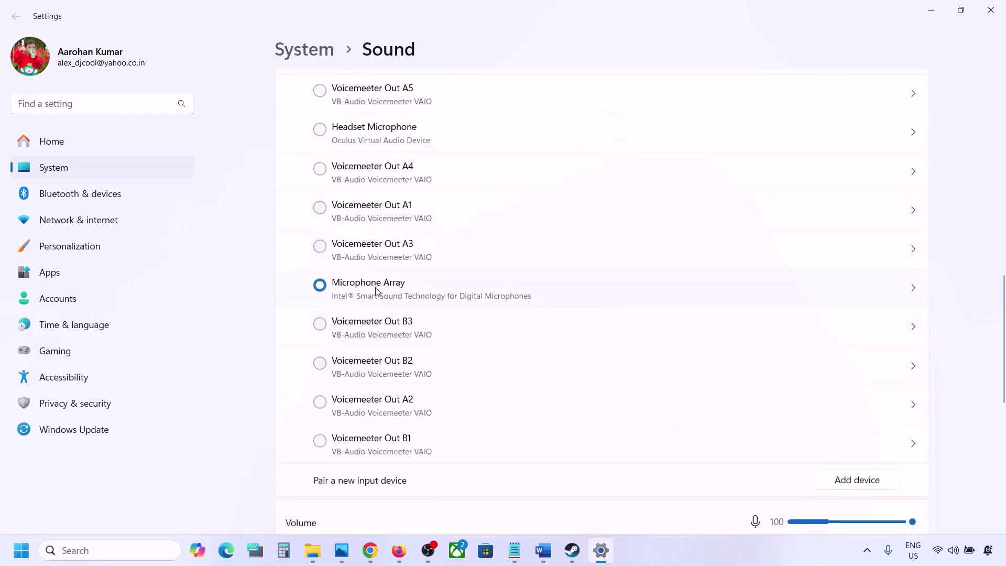
scroll(448, 302, "down", 5)
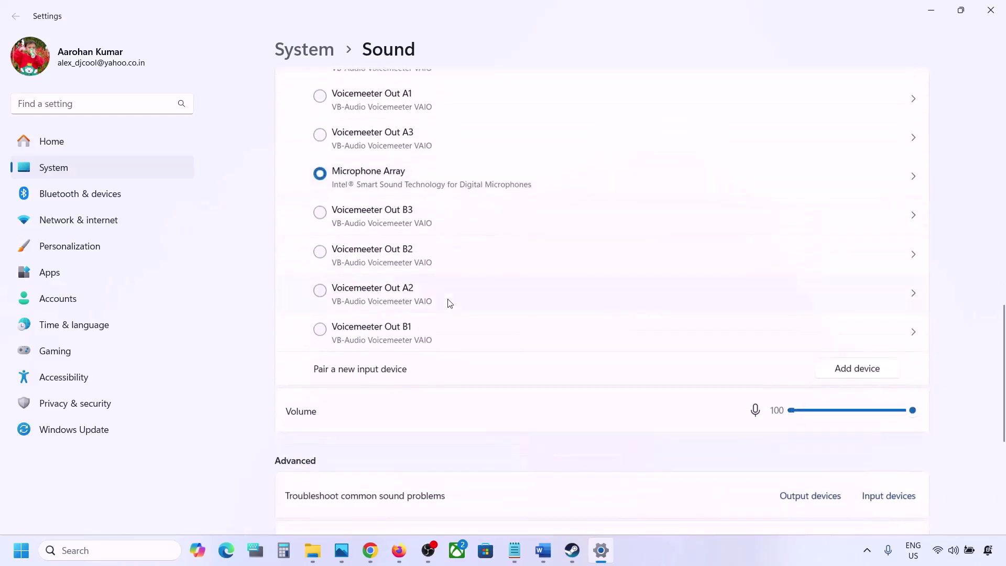
scroll(447, 252, "up", 3)
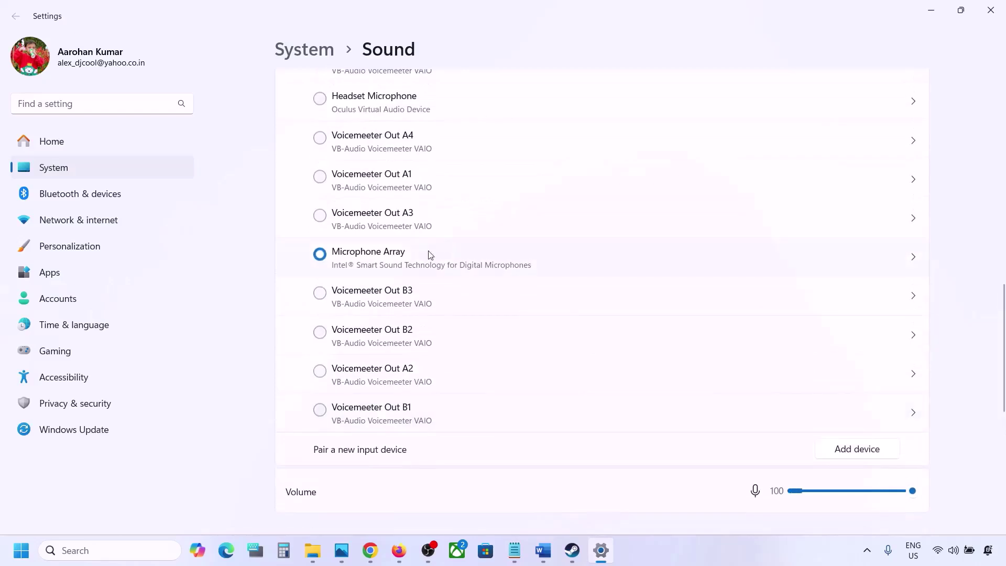
scroll(405, 363, "down", 3)
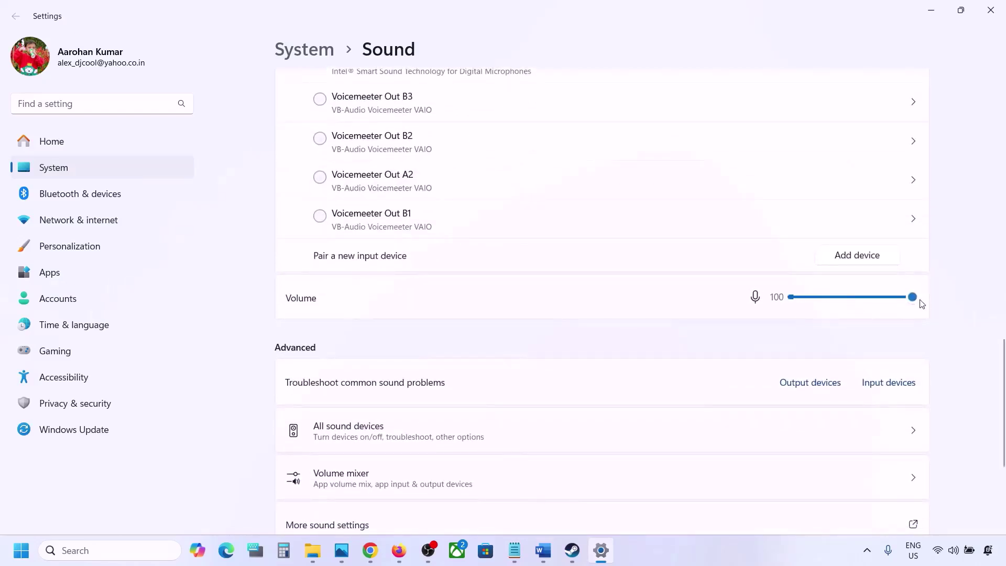
scroll(666, 357, "down", 2)
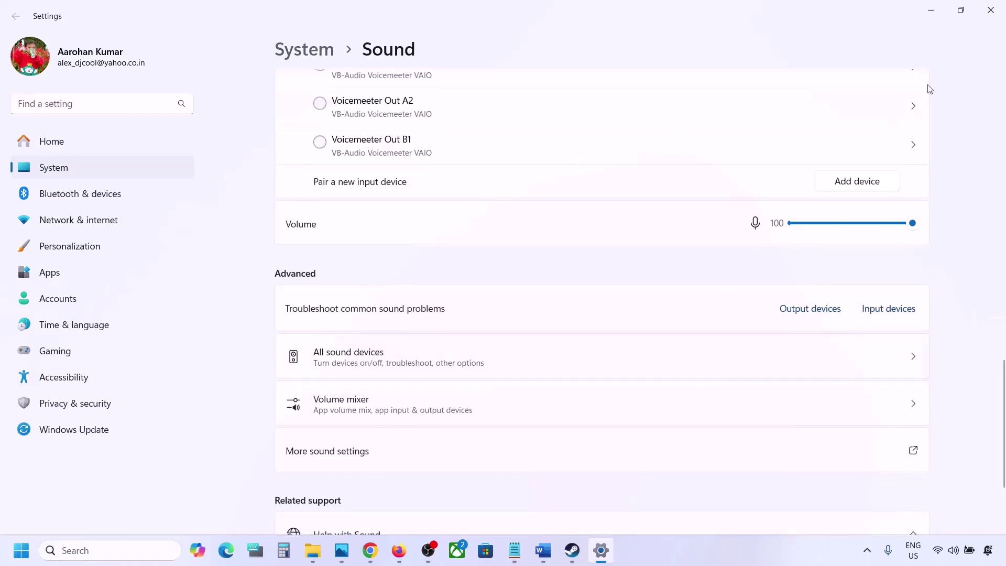
scroll(704, 311, "down", 3)
Close Settings and highlight 'Restart the game' and 'Restart PC' in the guide's Step 3.
left_click(991, 9)
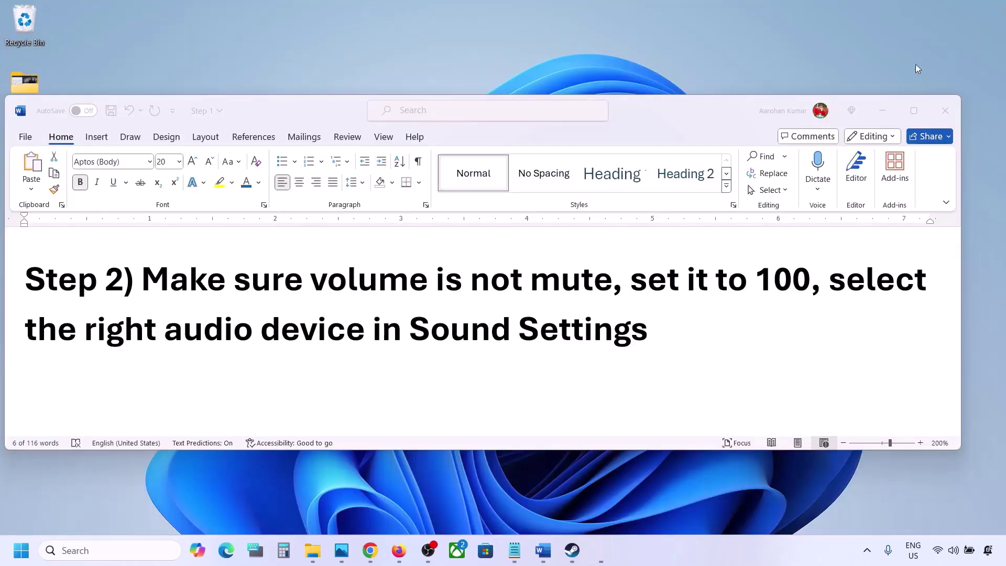
scroll(463, 366, "down", 3)
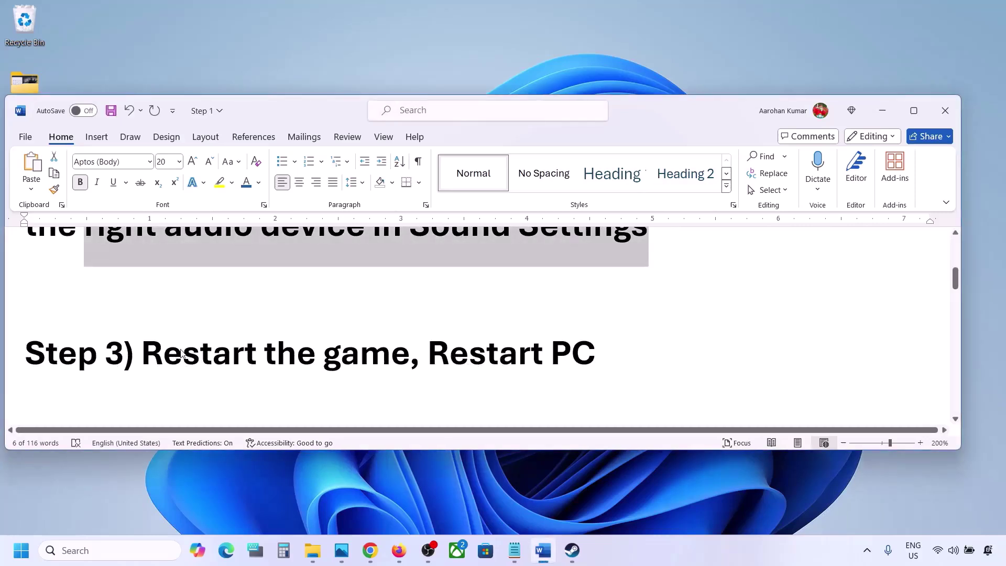
double_click(180, 354)
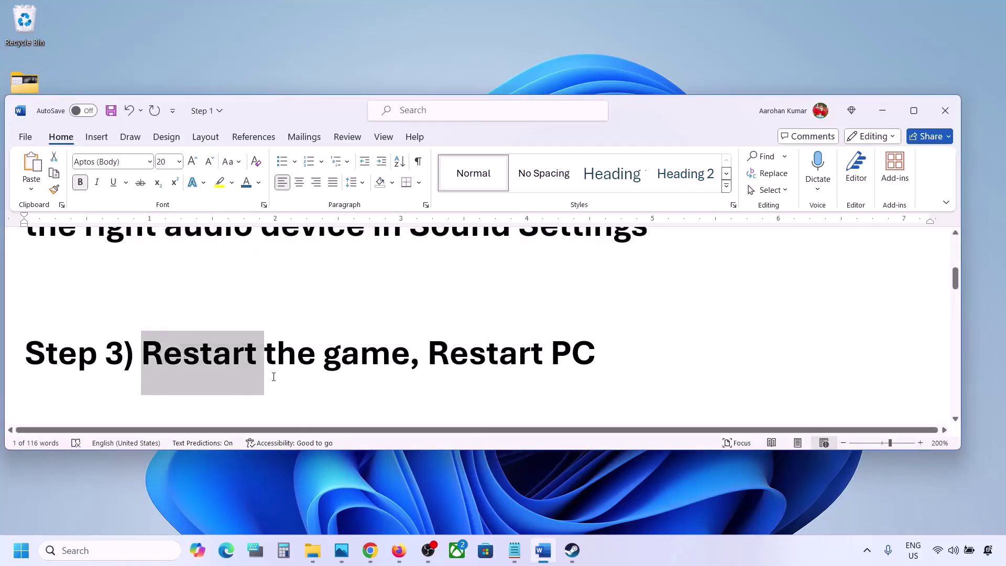
left_click(277, 352)
left_click_drag(178, 356, 333, 340)
left_click_drag(428, 352, 589, 346)
Scroll to Step 4's 48/44k Hz sample-rate instruction and search Windows for 'control'.
scroll(317, 341, "down", 3)
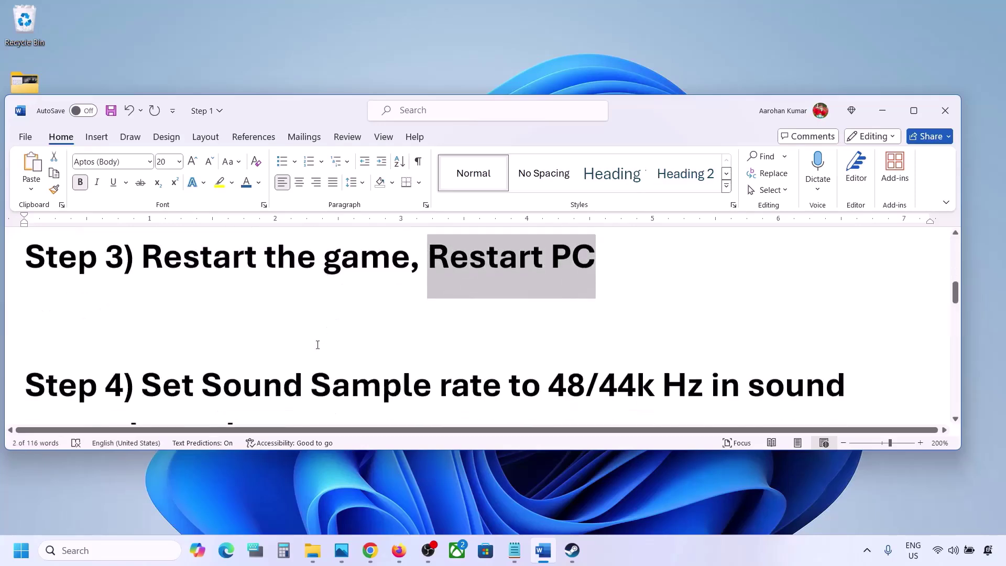
left_click_drag(147, 309, 643, 314)
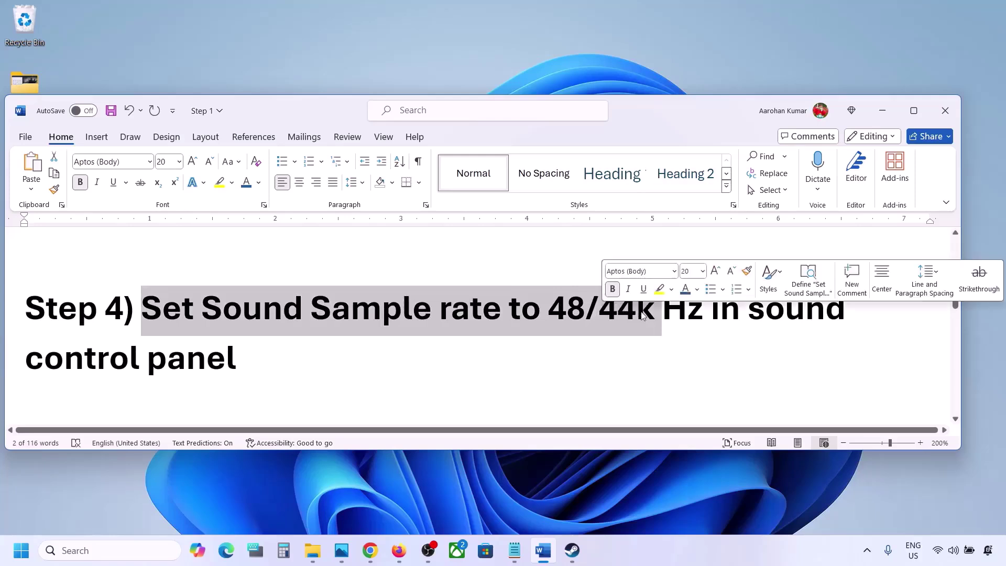
left_click(643, 313)
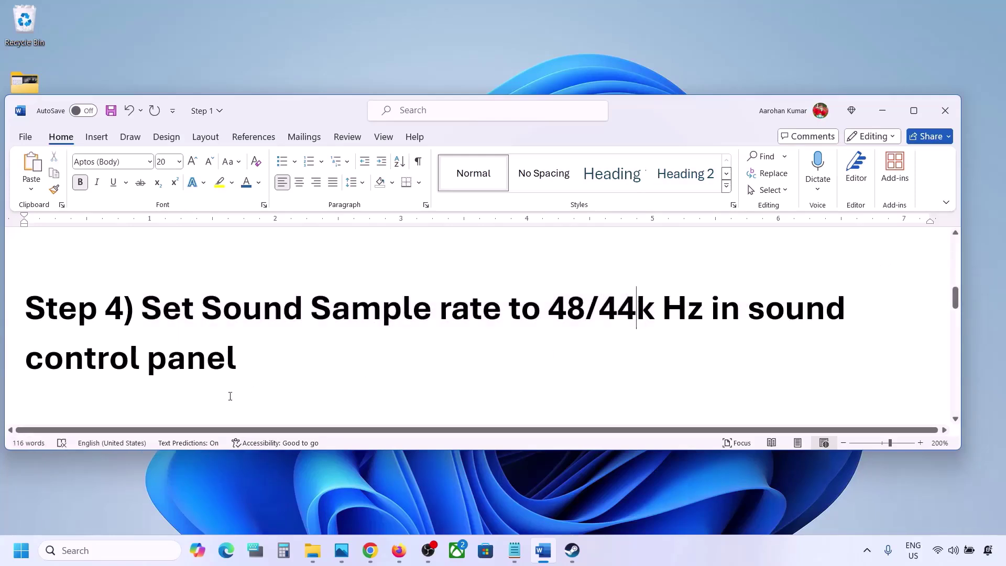
left_click(64, 550)
type("control")
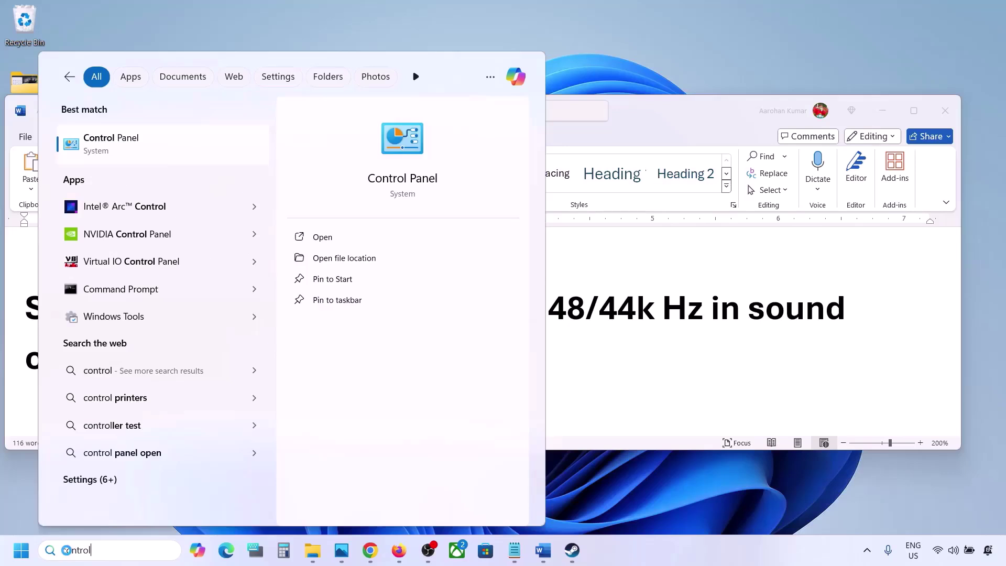
Open Control Panel's Hardware and Sound > Sound dialog and select Speakers (Realtek(R) Audio).
key("Return")
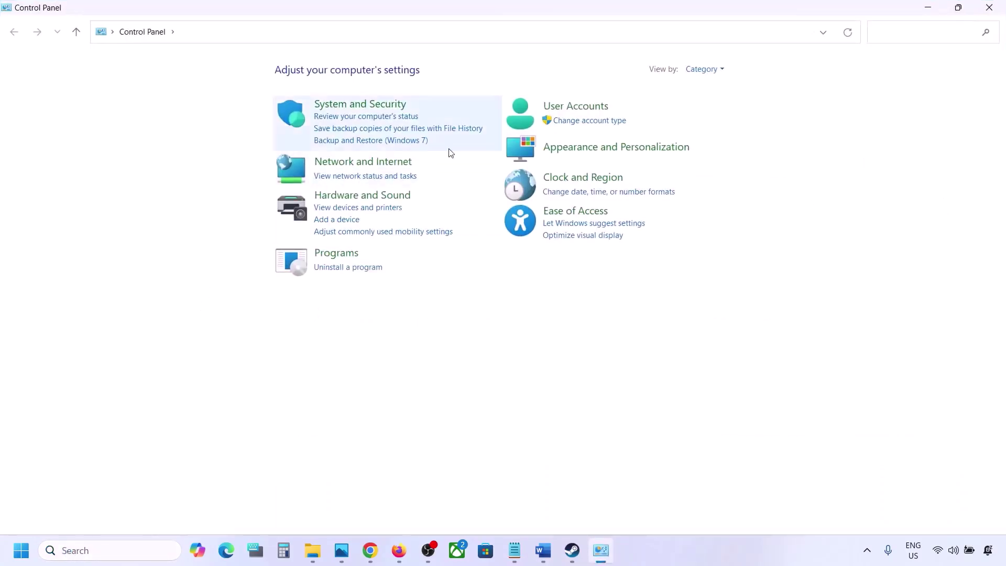
left_click(367, 196)
left_click(186, 145)
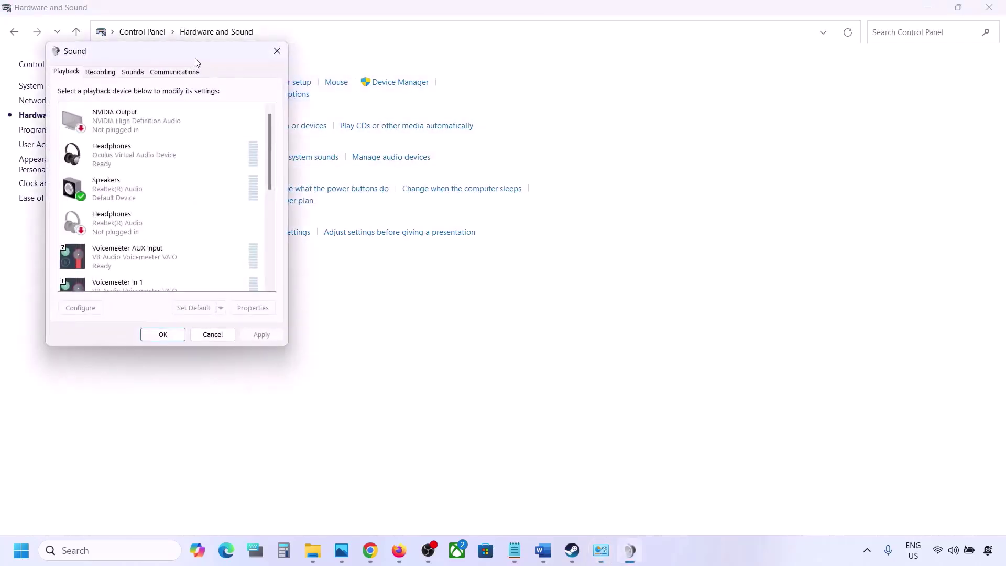
left_click_drag(196, 60, 454, 131)
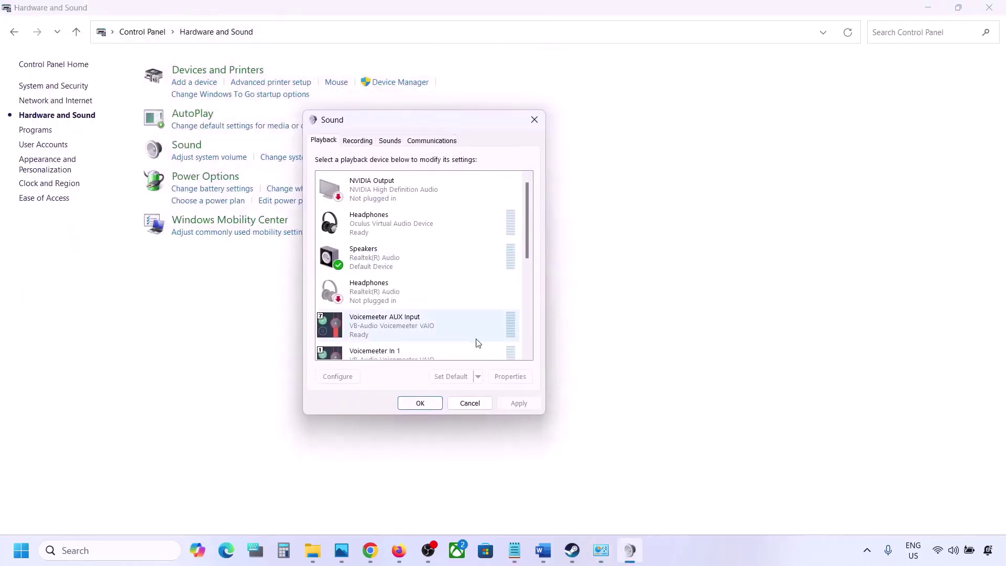
left_click(550, 549)
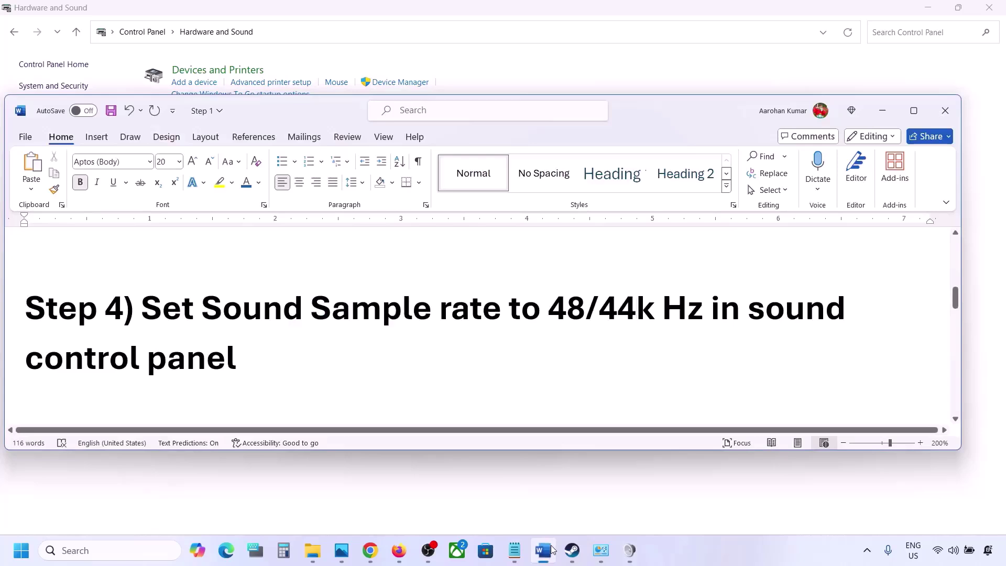
left_click(552, 550)
left_click(374, 265)
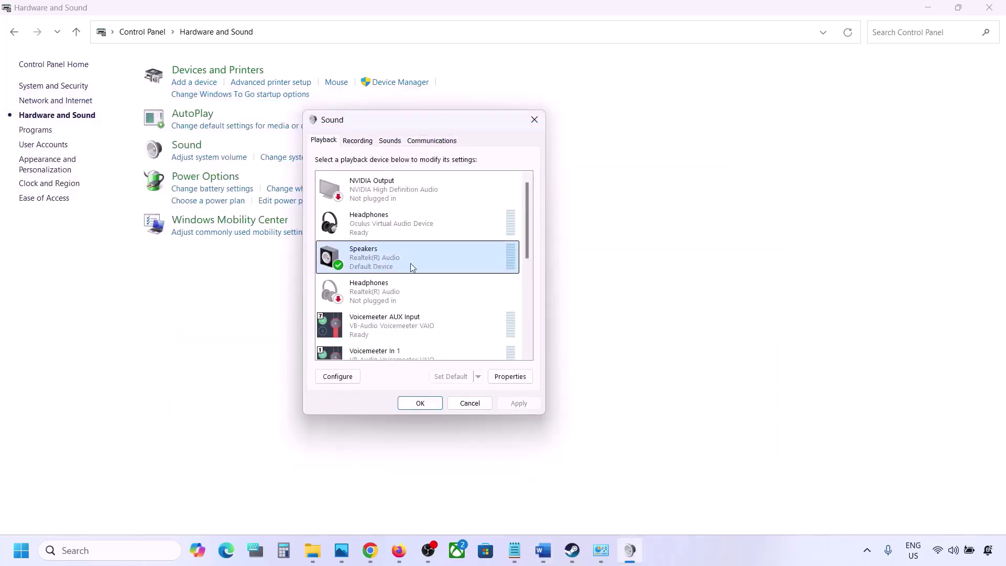
Open Speakers Properties on the Advanced tab and check the default format, 24 bit, 48000 Hz.
right_click(426, 265)
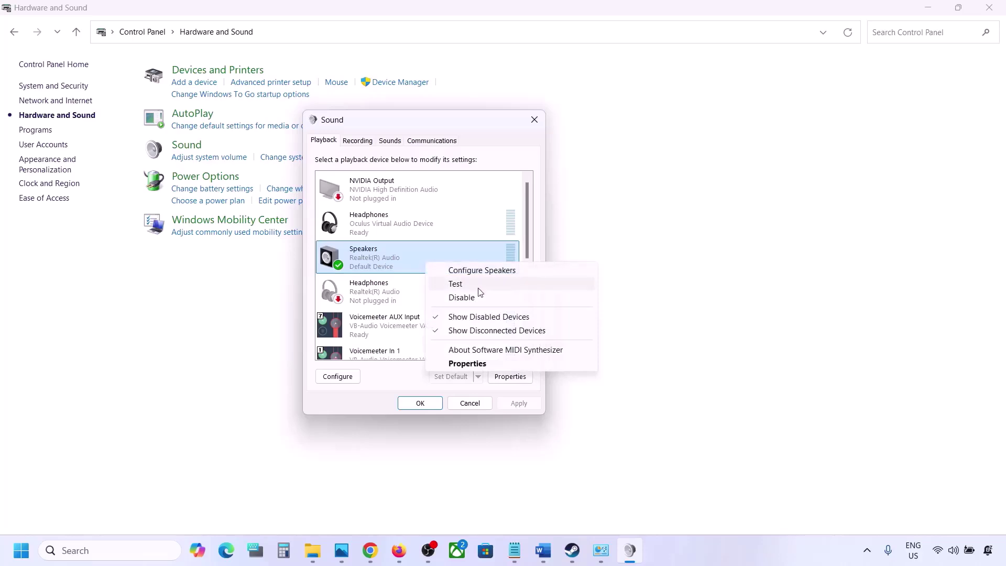
left_click(475, 363)
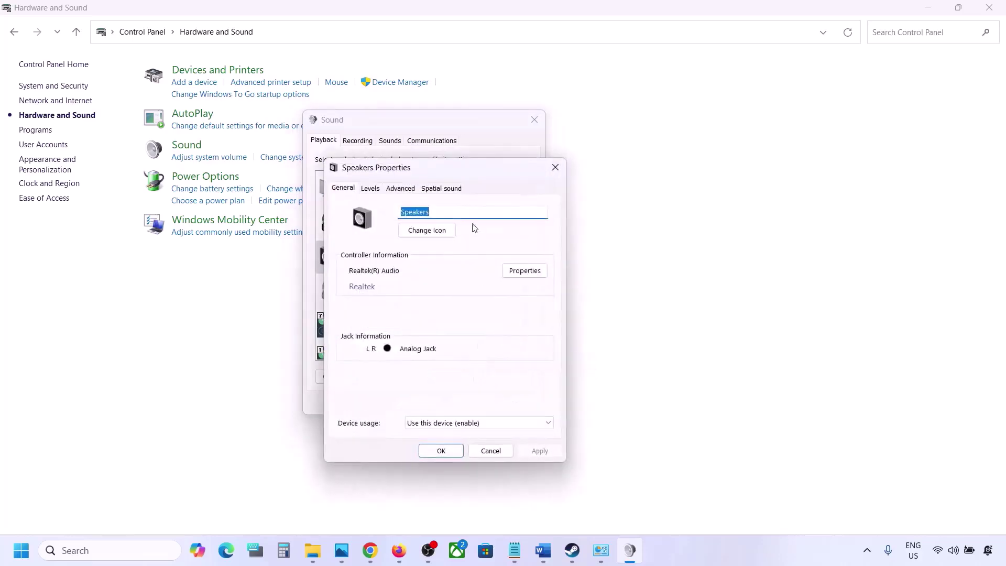
left_click_drag(450, 168, 504, 121)
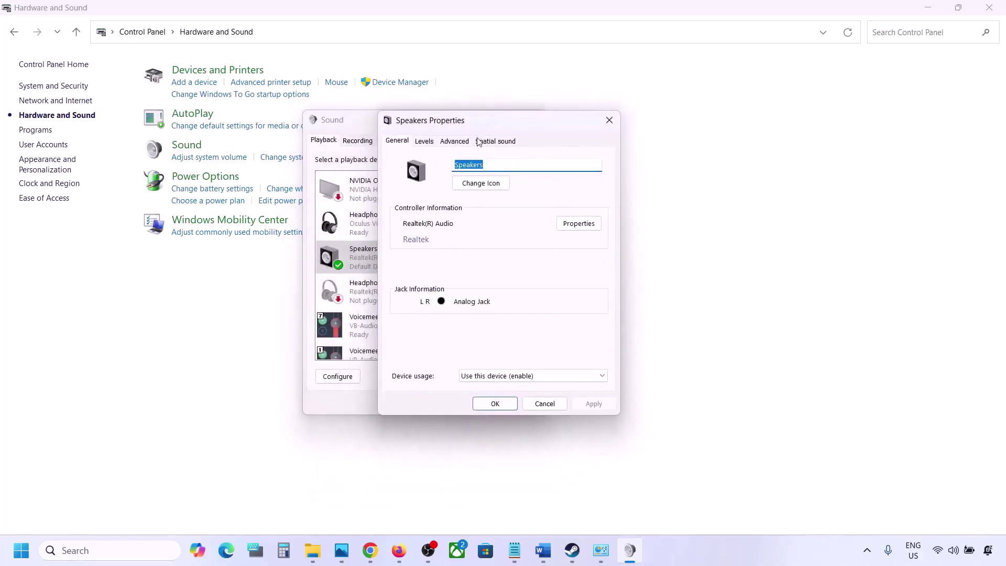
left_click(454, 142)
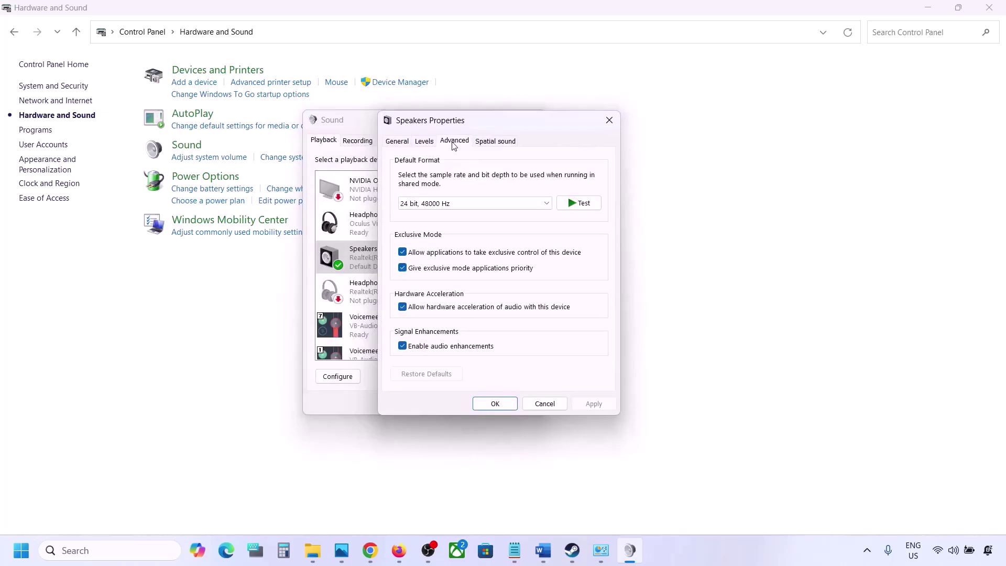
left_click(546, 206)
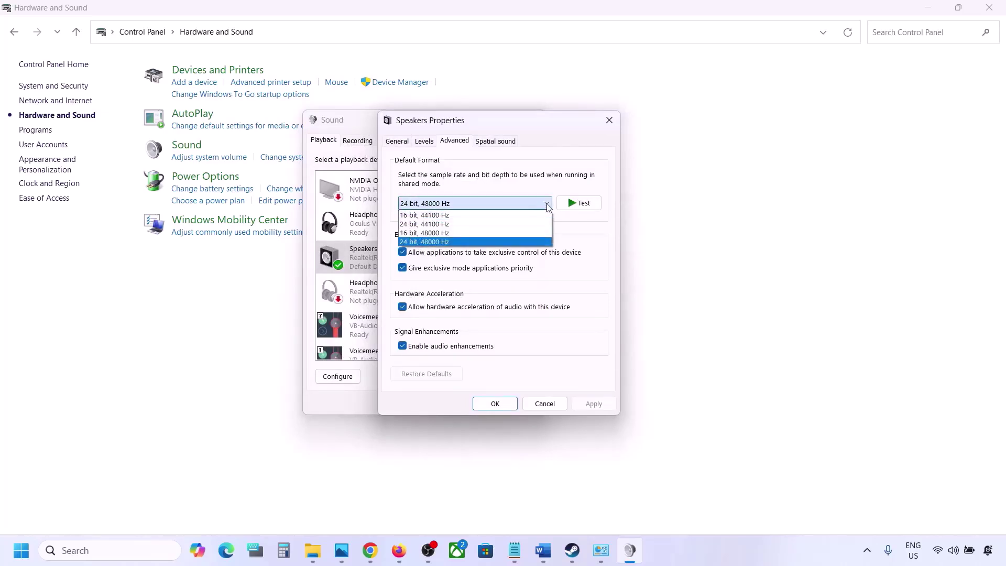
left_click(589, 255)
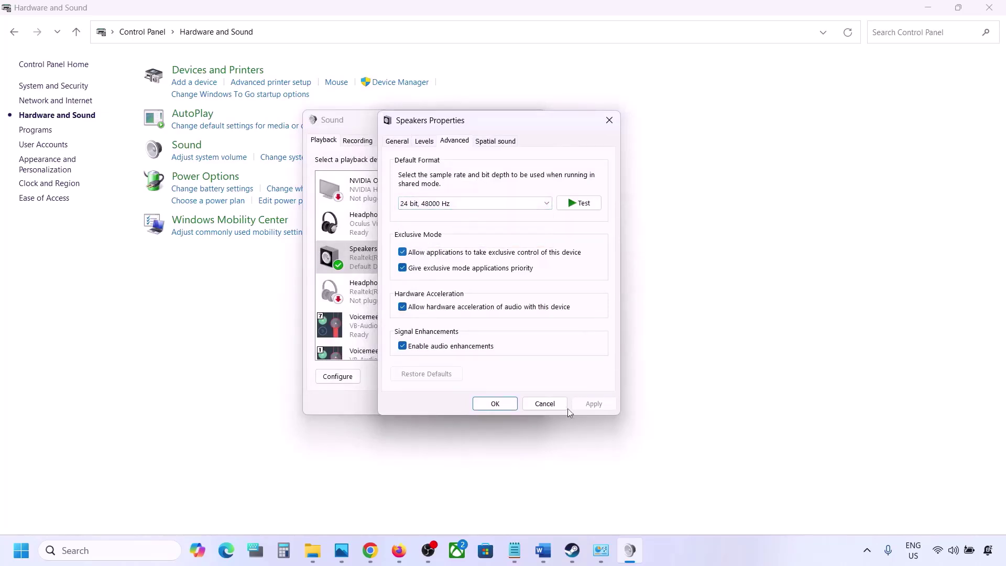
Check the guide's 48/44k sample rate, then reopen the speakers' default format list.
left_click(544, 551)
left_click_drag(560, 321, 659, 317)
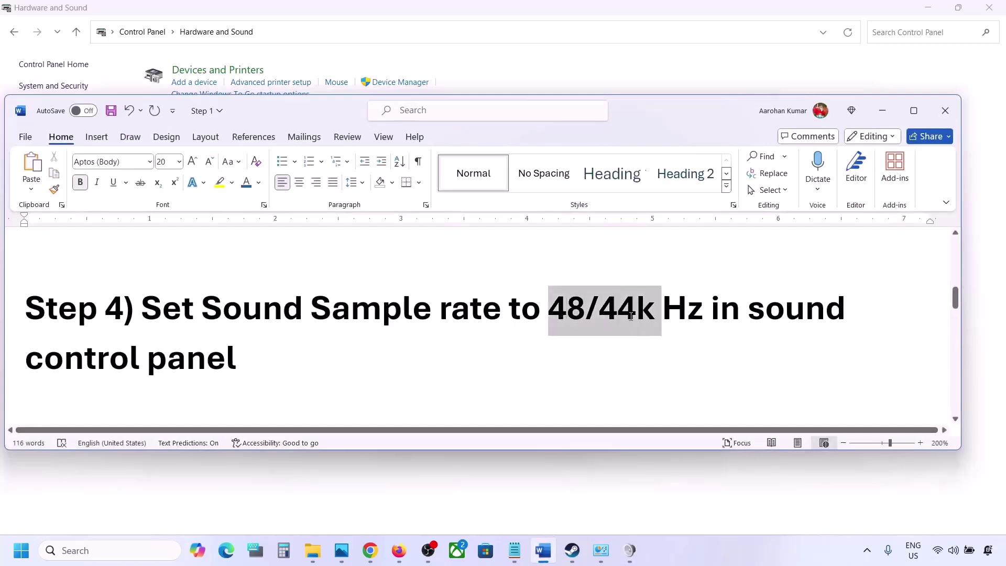
left_click(885, 111)
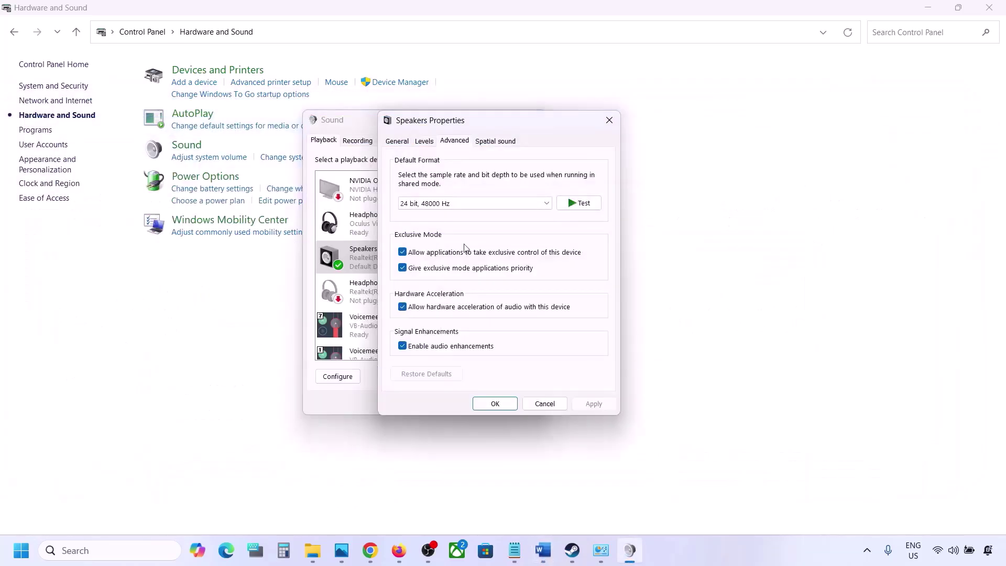
left_click(492, 204)
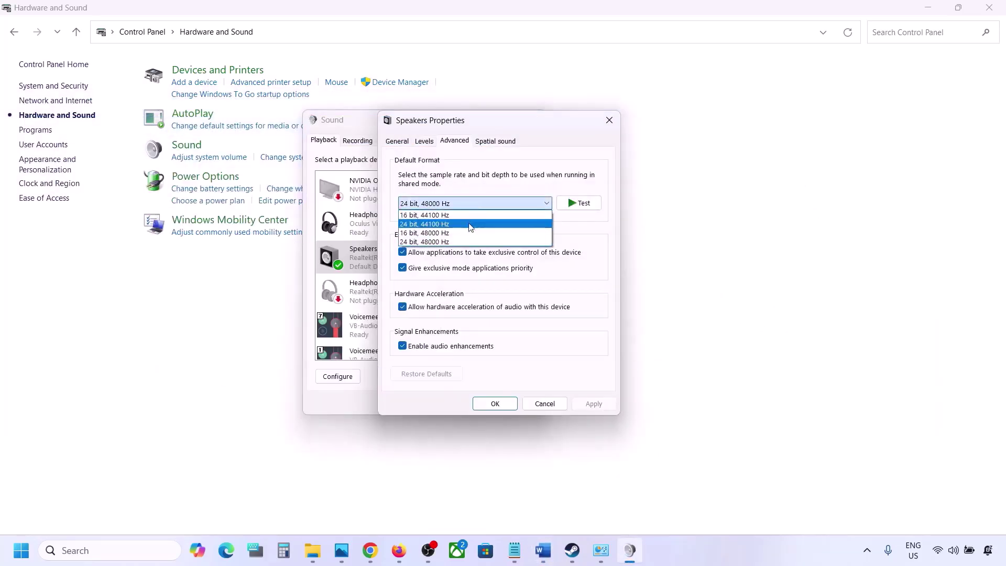
left_click(440, 242)
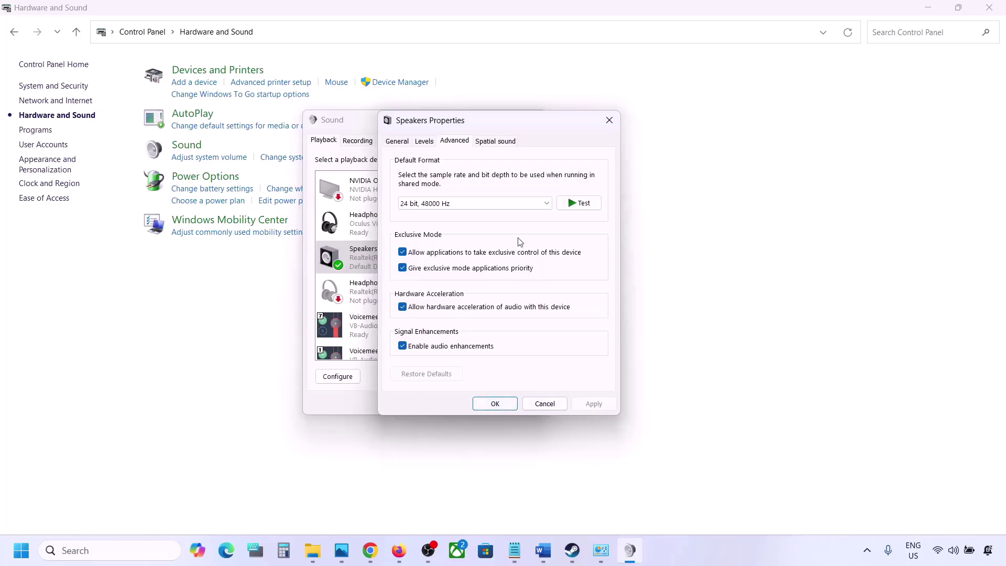
left_click(506, 208)
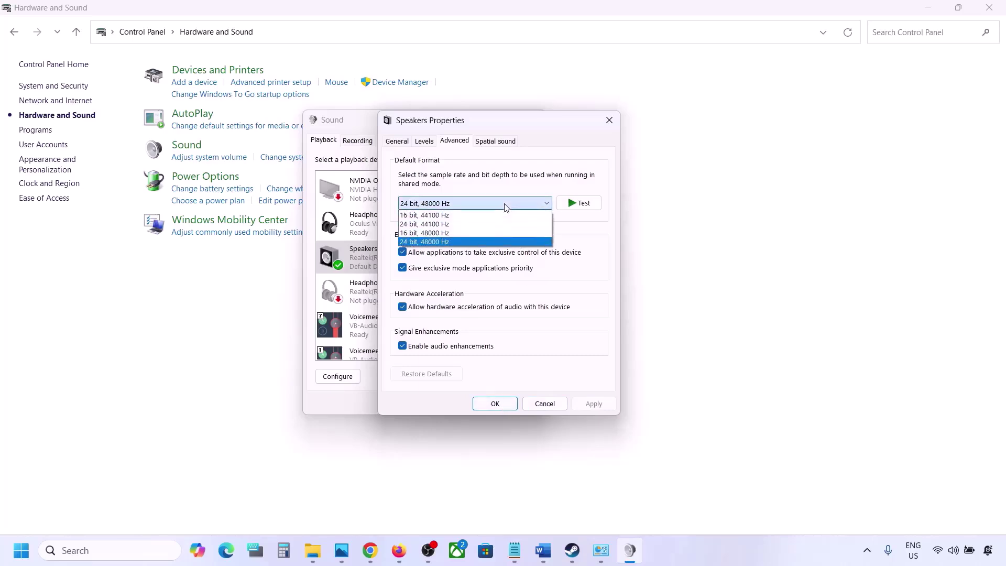
Apply 24 bit, 44100 Hz as the speakers' default format, confirming the in-use warning.
left_click(446, 224)
left_click(583, 408)
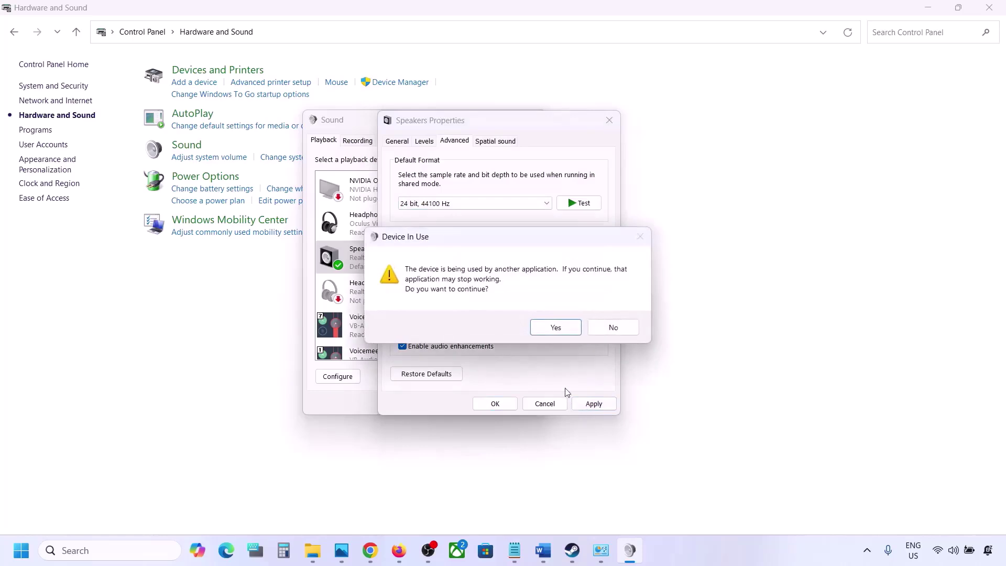
left_click(556, 329)
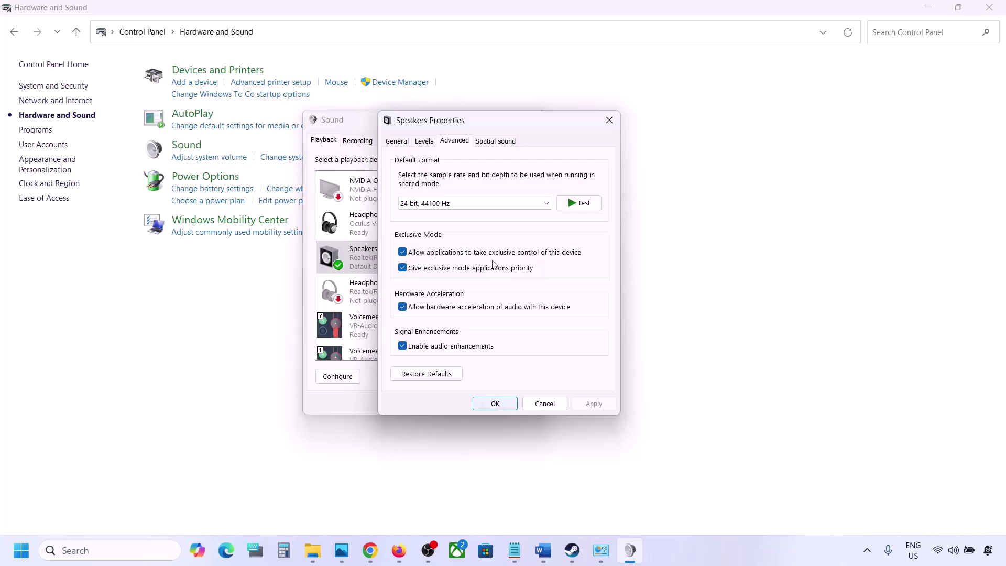
Switch back to 24 bit, 48000 Hz, apply, close the Sound dialogs and return to Word.
left_click(454, 202)
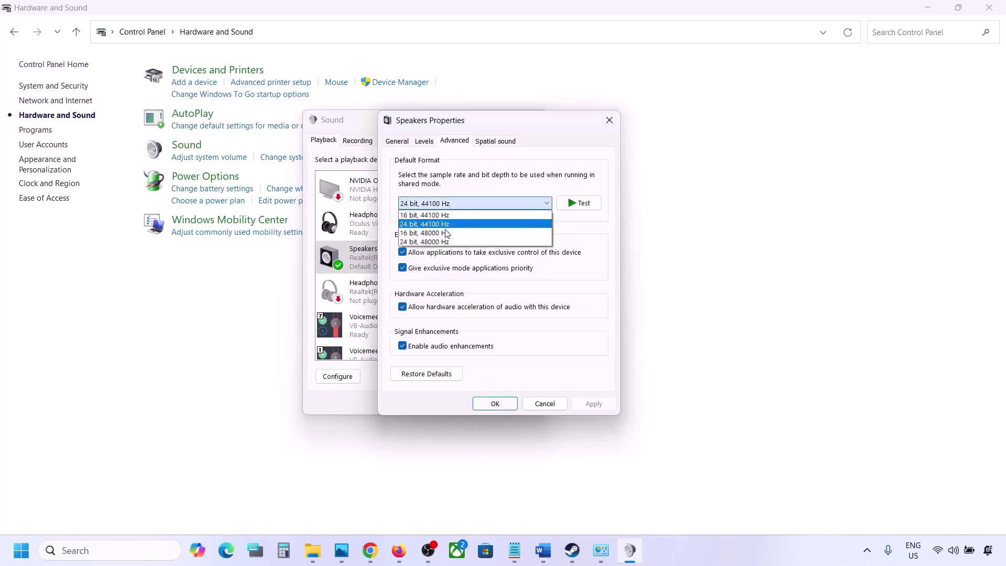
left_click(437, 243)
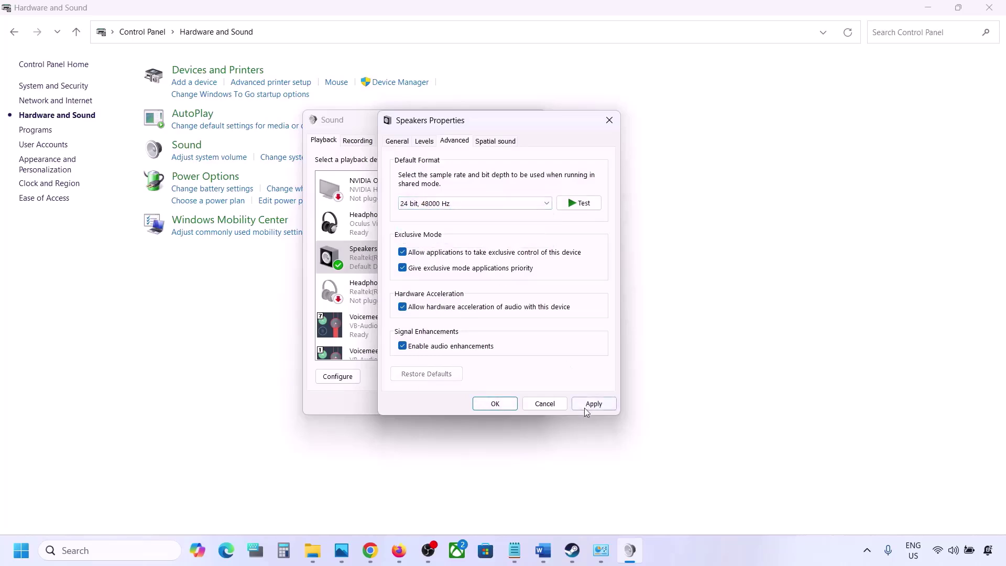
left_click(593, 403)
left_click(495, 404)
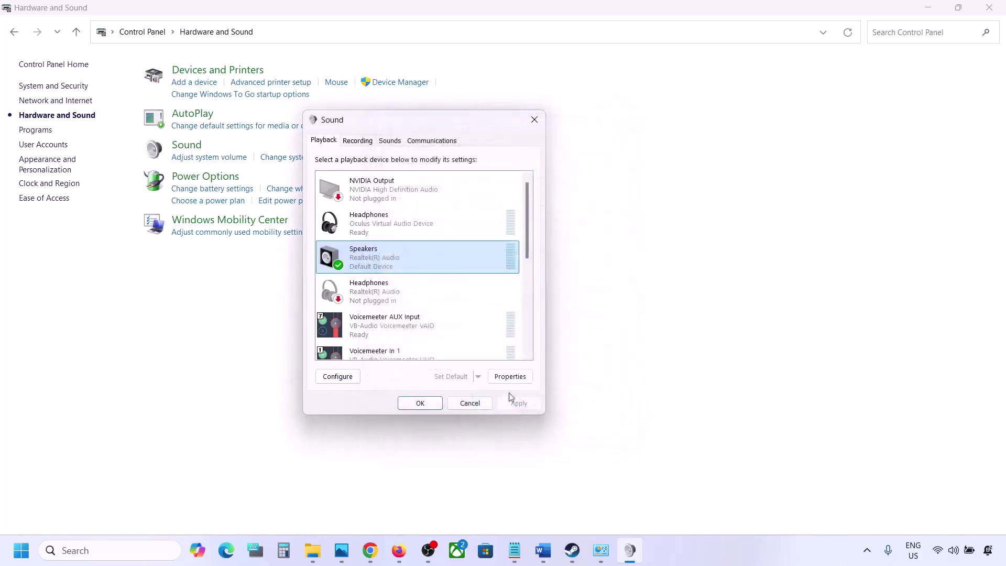
left_click(422, 404)
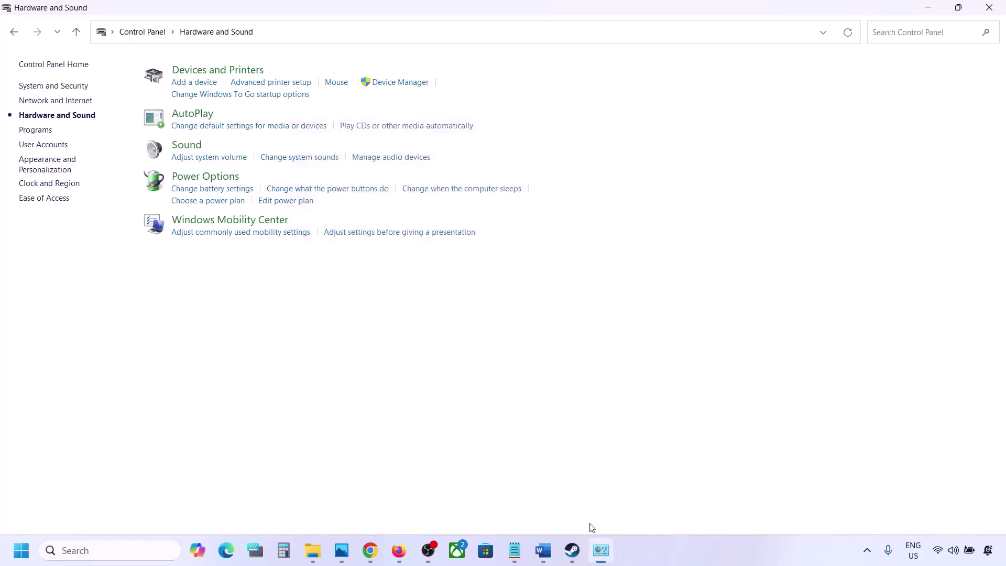
left_click(543, 550)
scroll(415, 331, "down", 4)
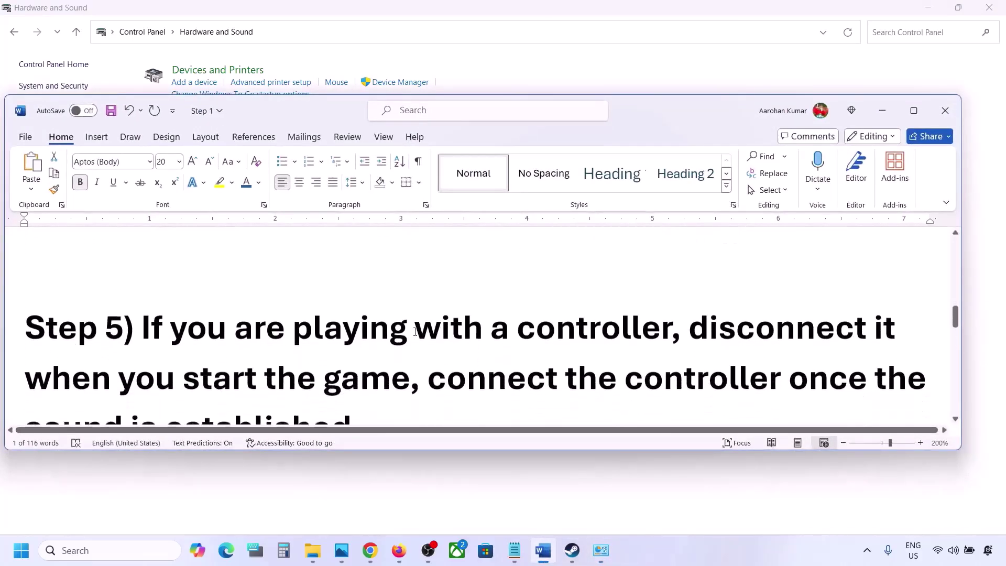
Read Step 5's controller advice, then scroll on and highlight Step 6's 'Turn off Spatial Sound'.
left_click_drag(163, 290, 353, 375)
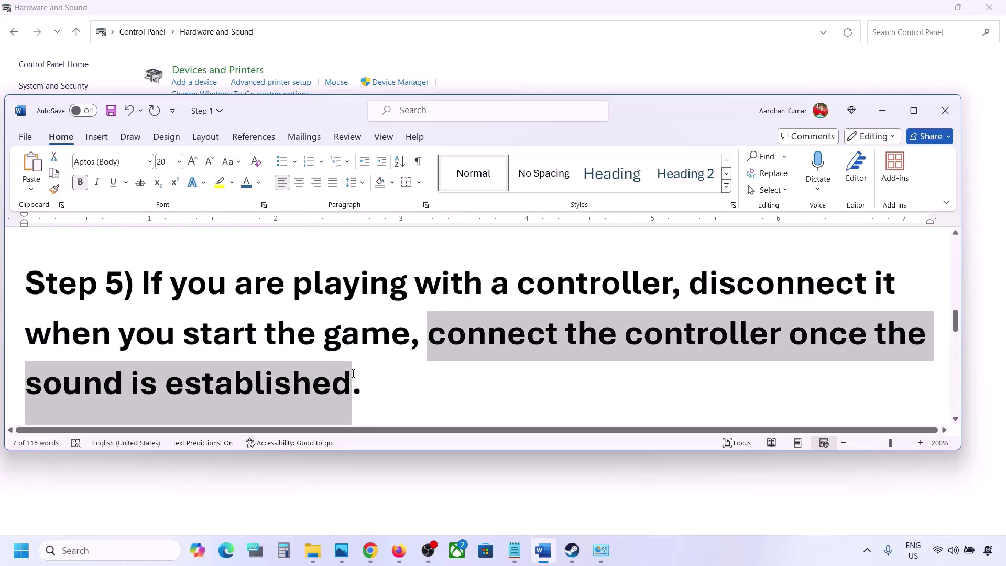
left_click(352, 373)
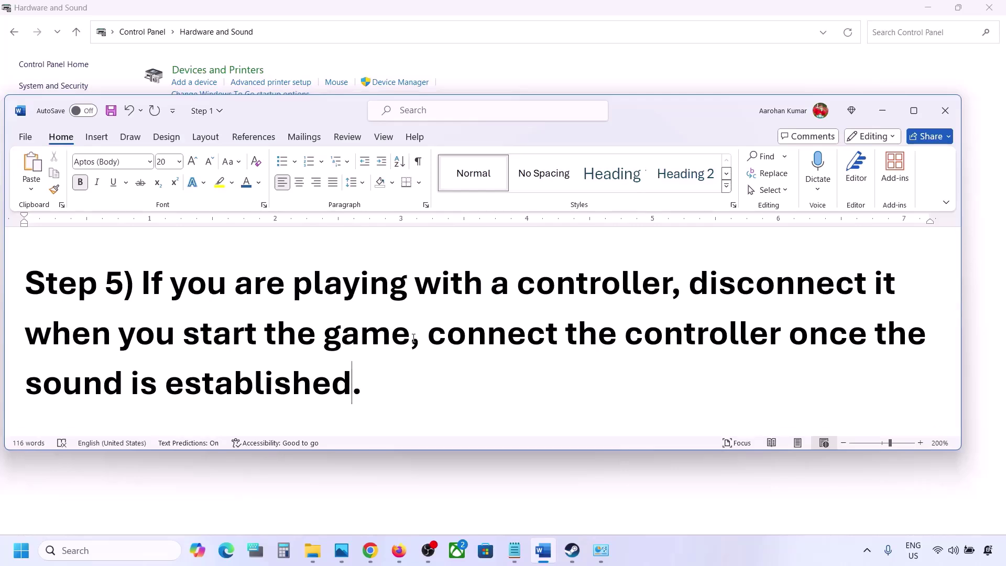
scroll(413, 338, "down", 5)
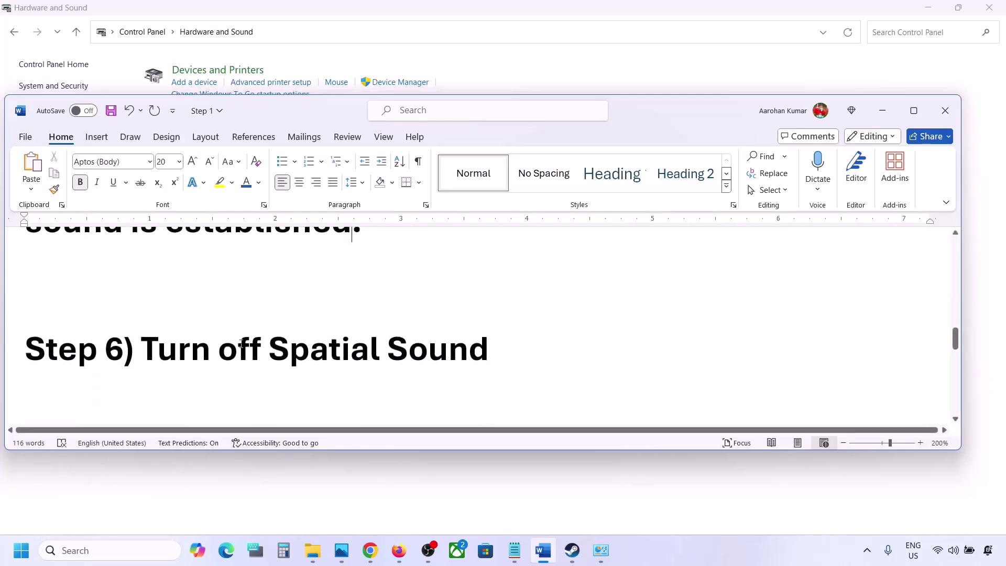
left_click_drag(161, 350, 490, 362)
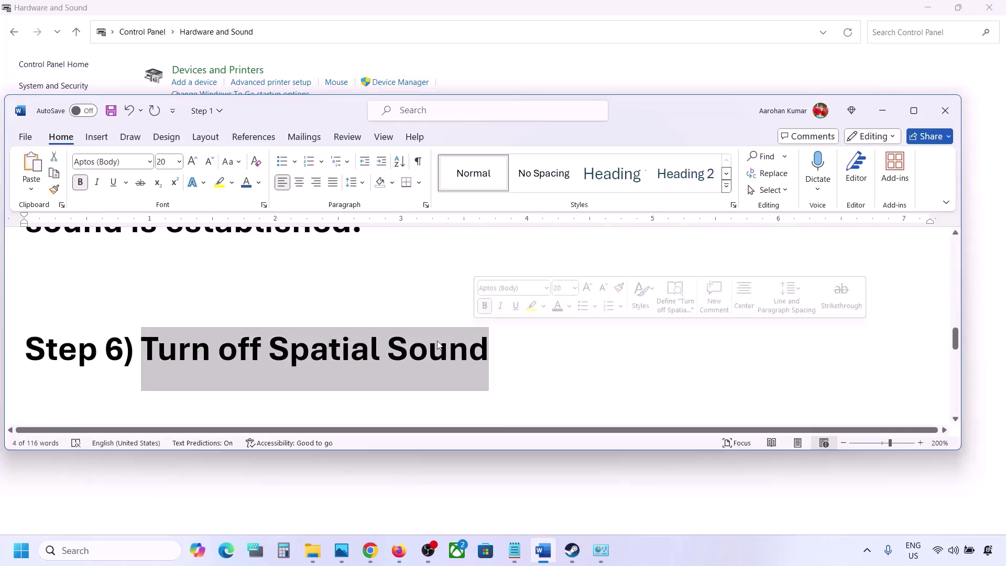
left_click(99, 550)
Open Control Panel's Hardware and Sound > Sound dialog and select the Realtek Speakers.
type("control")
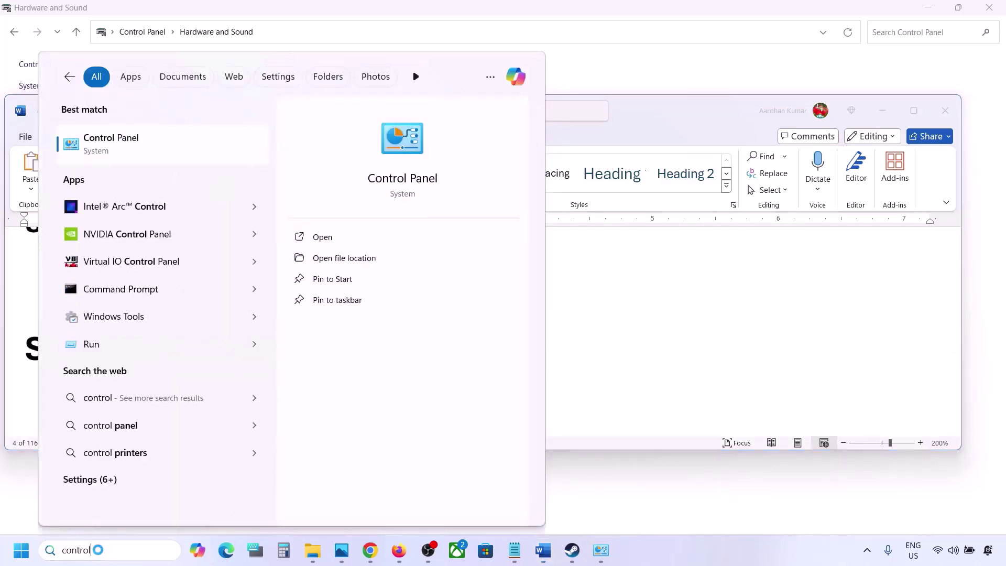
key("Return")
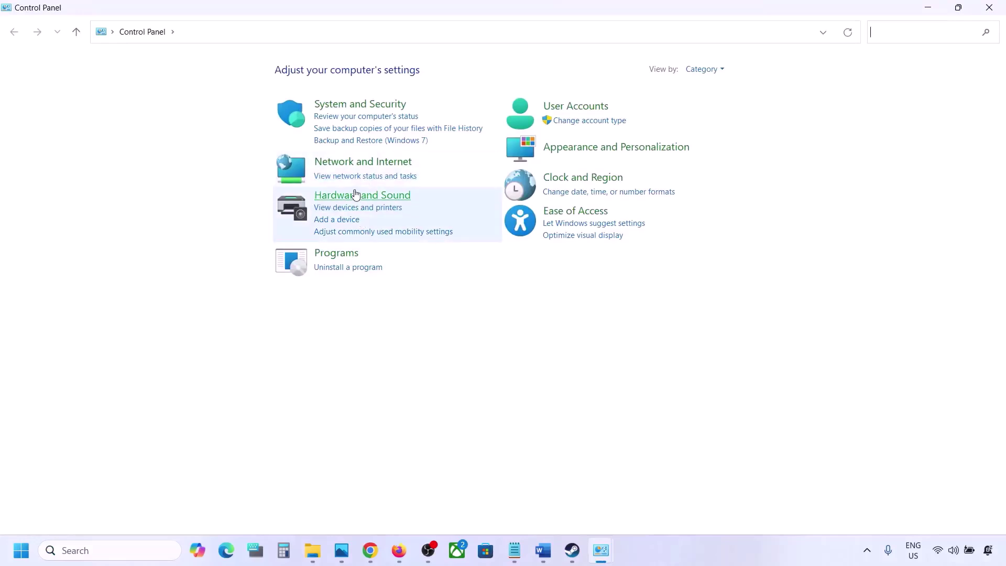
left_click(355, 194)
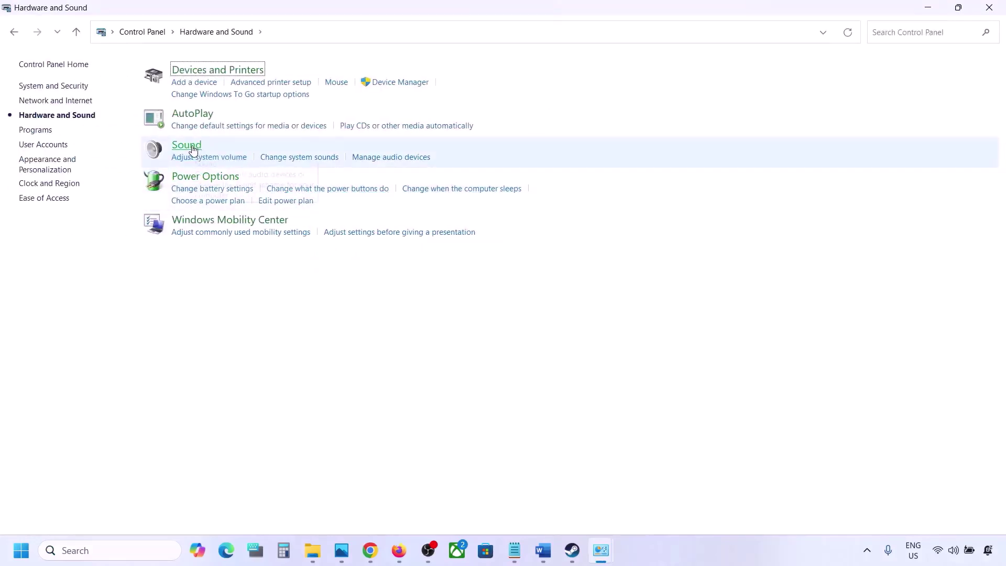
left_click(193, 150)
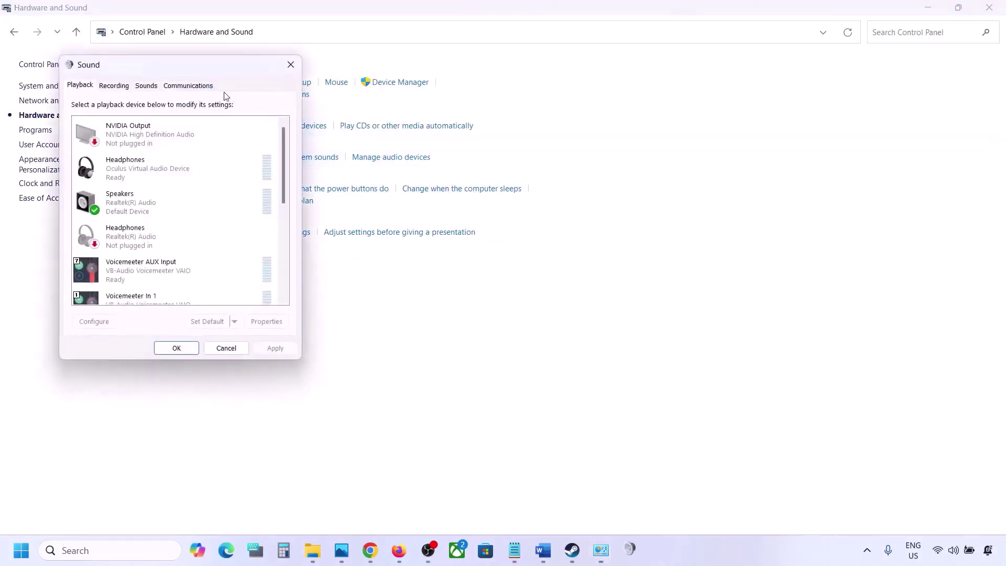
left_click_drag(200, 73, 434, 121)
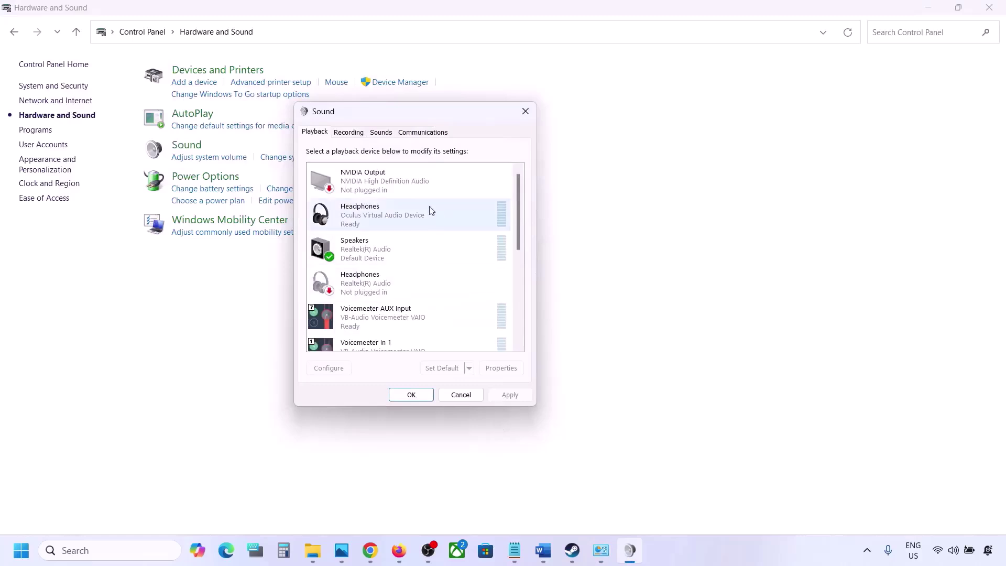
left_click(372, 256)
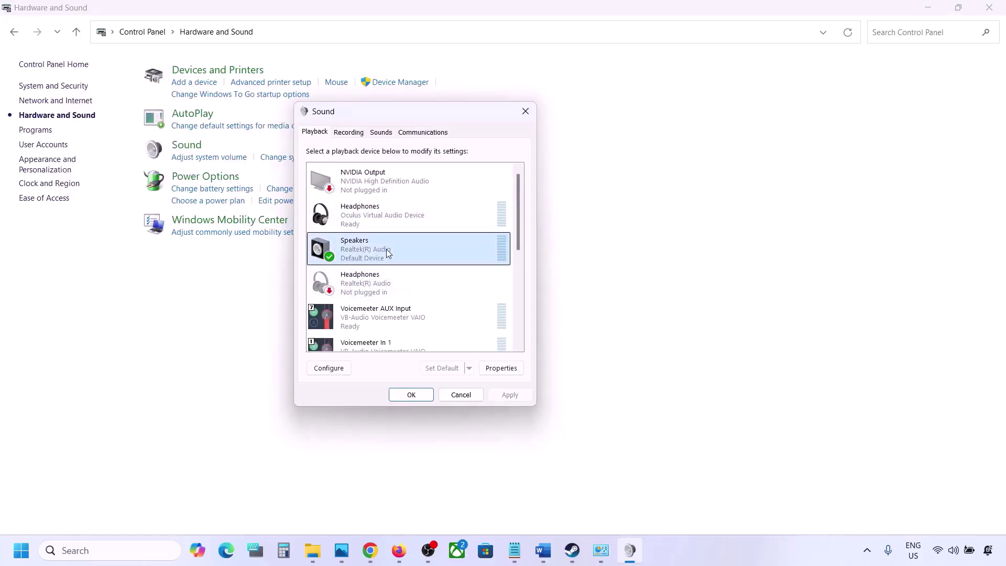
Set Spatial sound to Off in Speakers Properties, apply it, and close both dialogs.
right_click(386, 250)
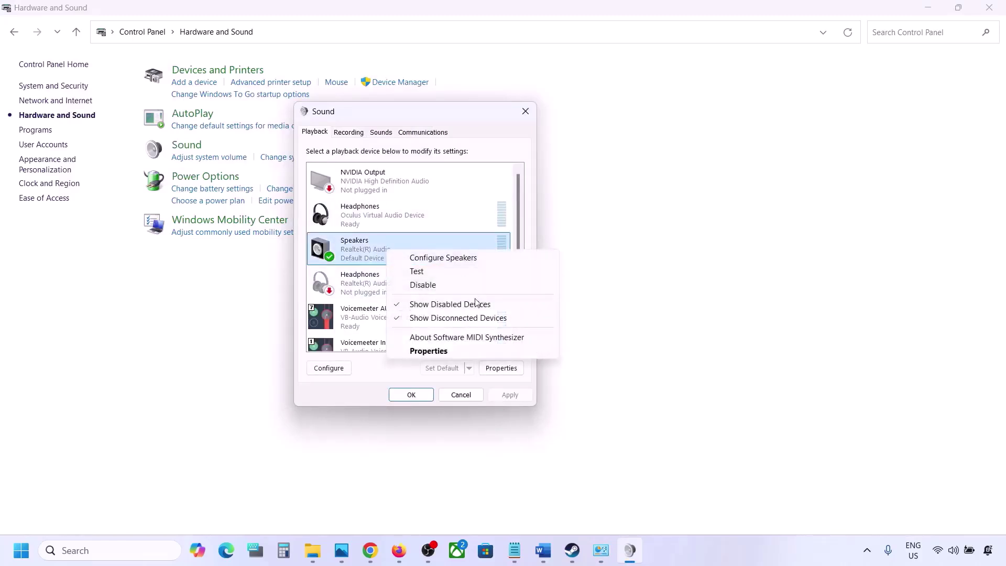
left_click(429, 351)
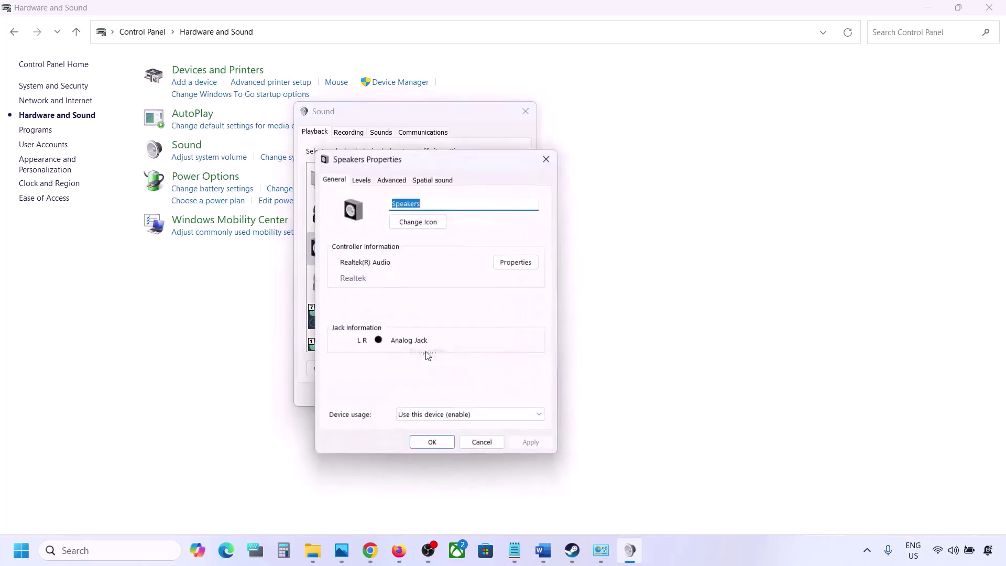
left_click(439, 183)
left_click(380, 239)
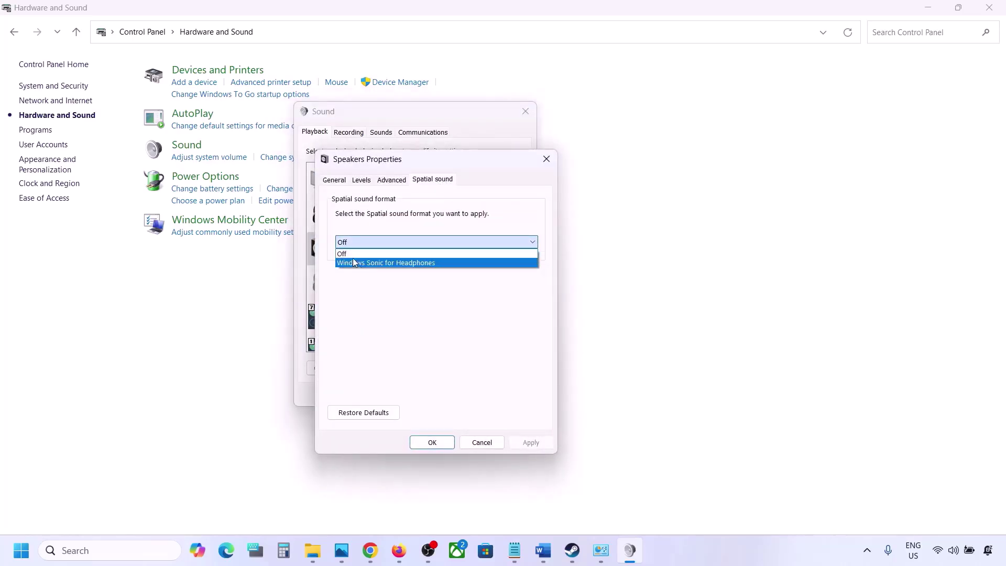
left_click(348, 254)
left_click(528, 448)
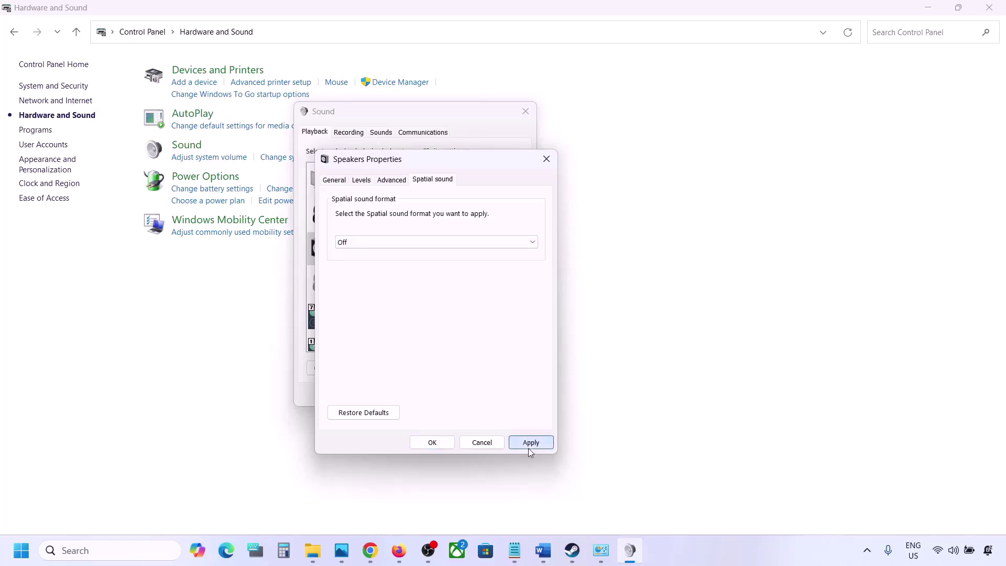
left_click(435, 444)
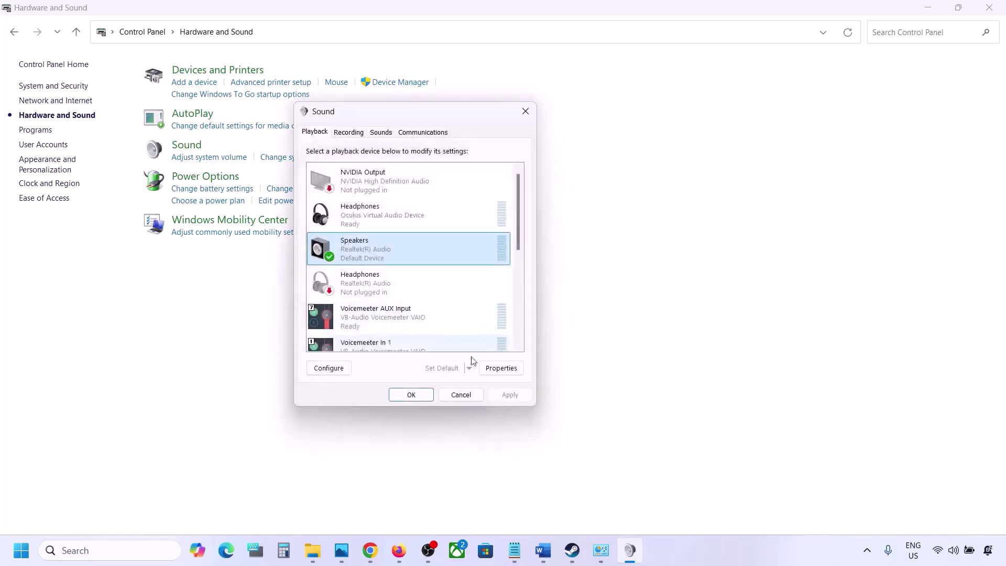
left_click(425, 396)
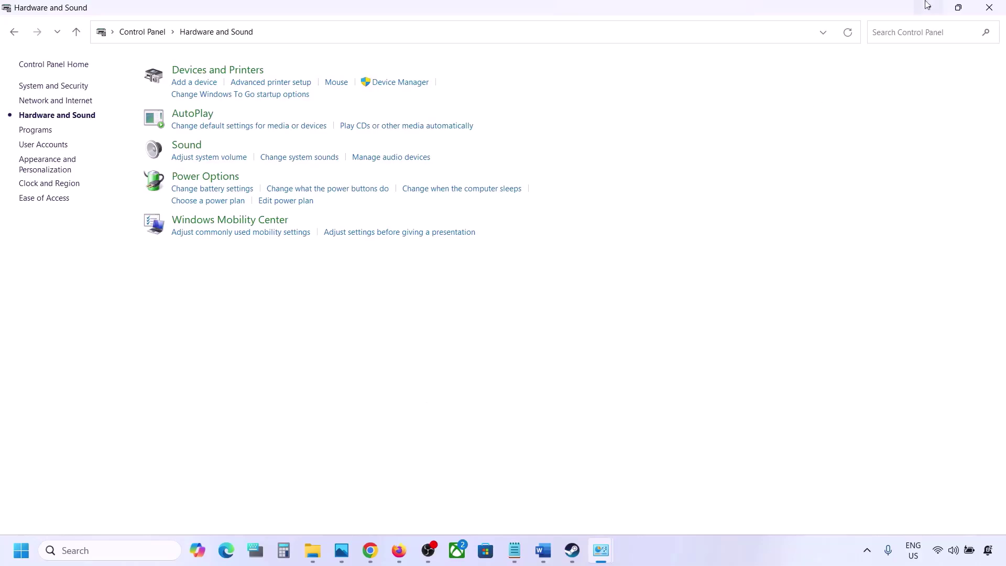
key("alt+Tab")
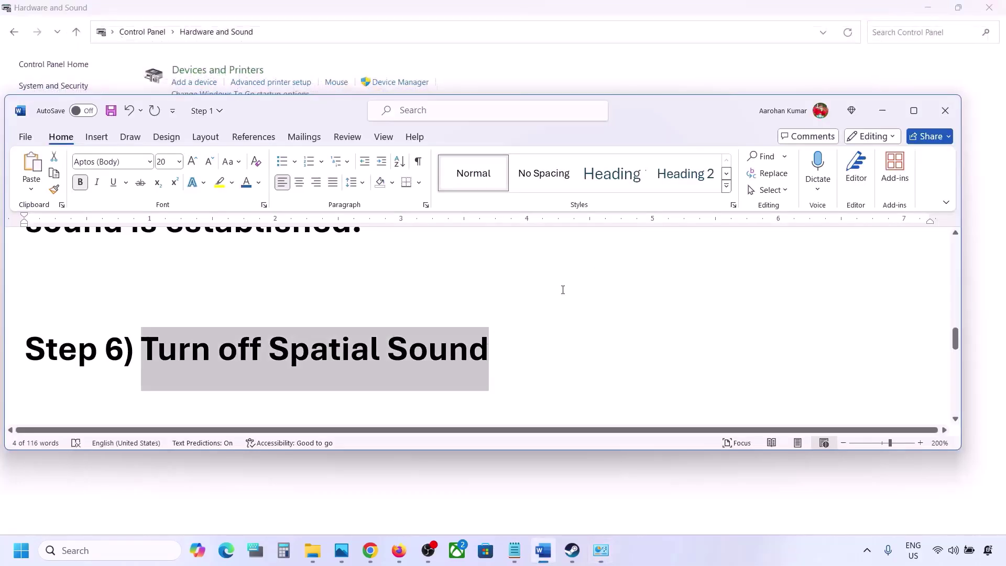
scroll(461, 346, "down", 3)
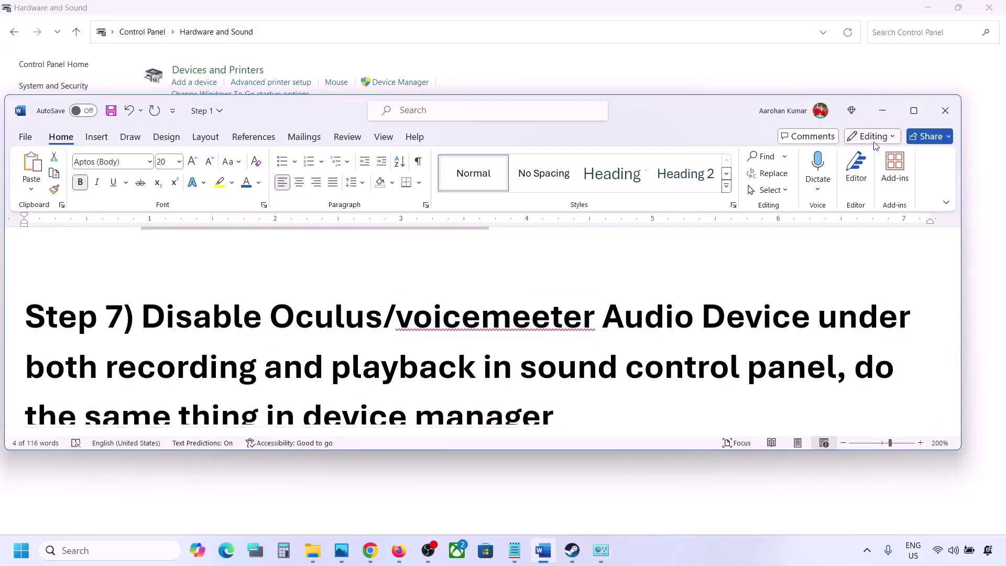
left_click(913, 112)
scroll(266, 334, "up", 2)
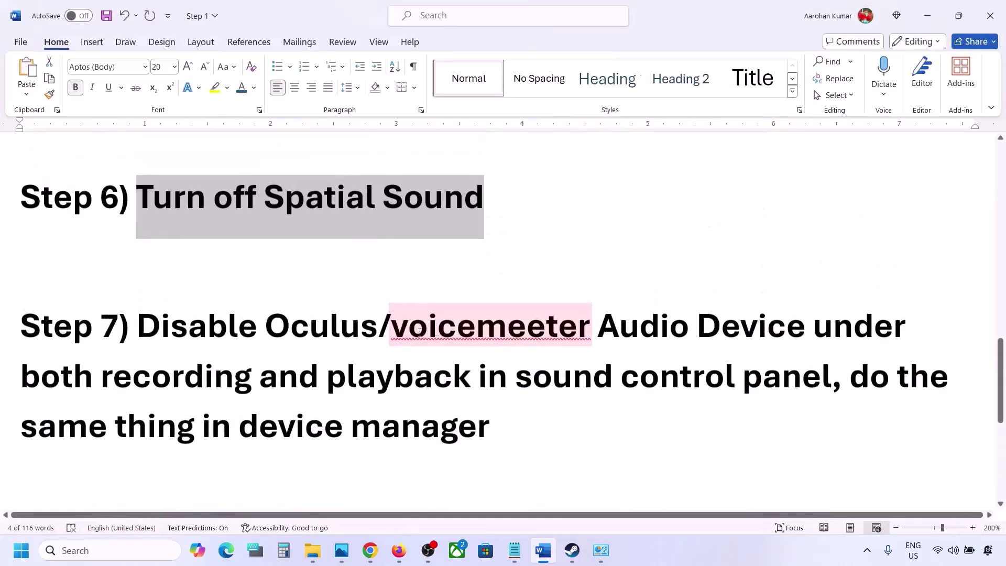
left_click_drag(266, 334, 554, 337)
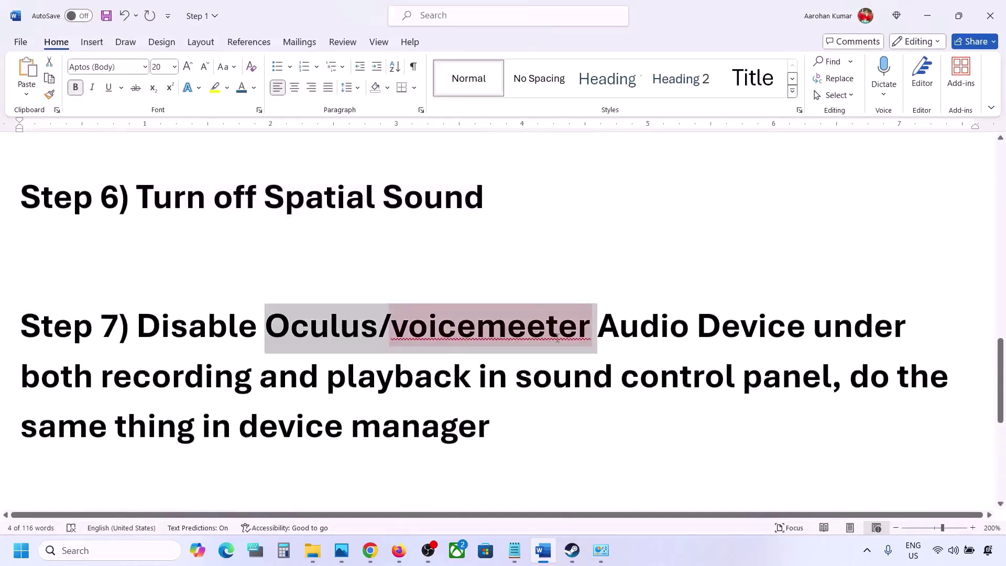
left_click(640, 326)
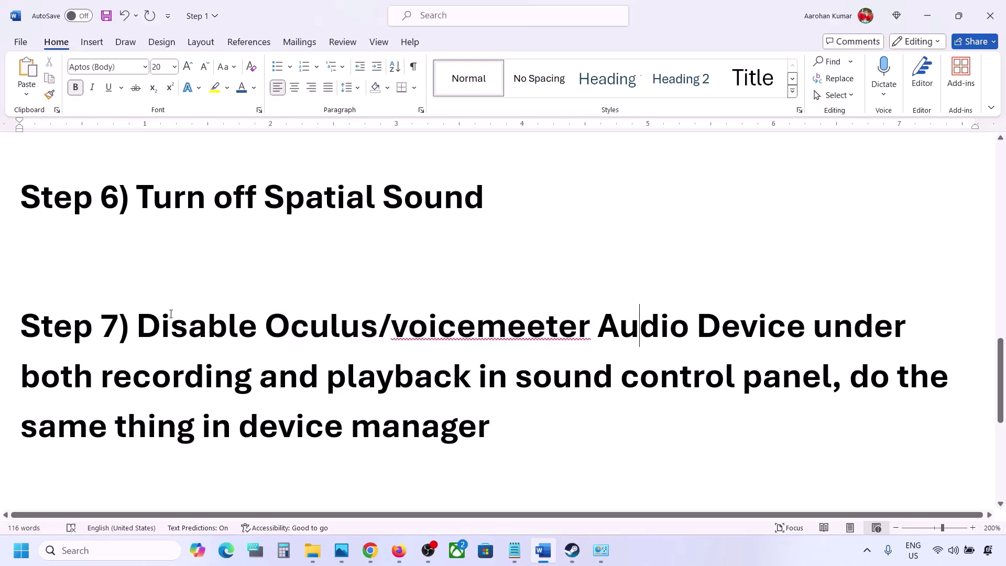
left_click_drag(159, 312, 685, 398)
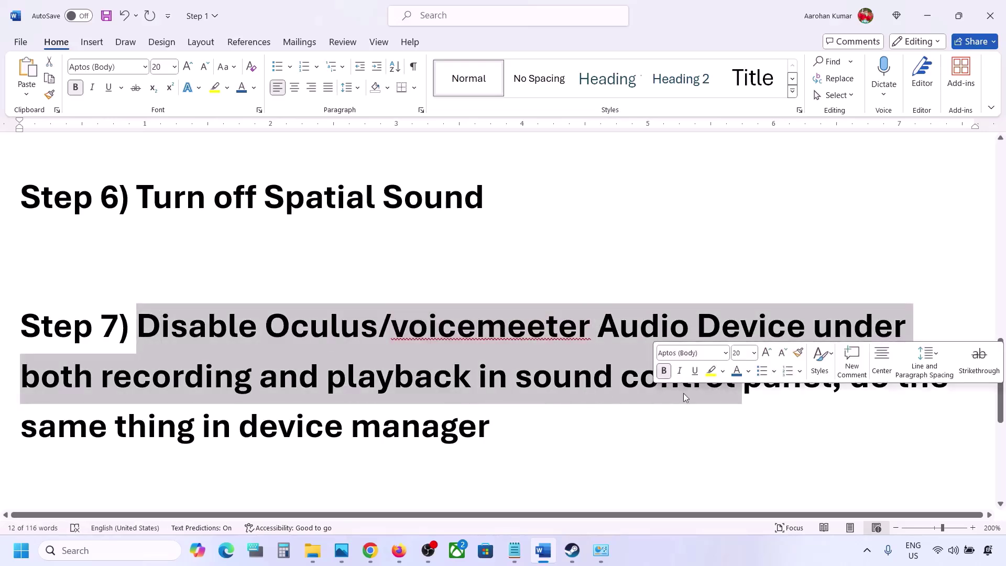
left_click_drag(130, 426, 514, 432)
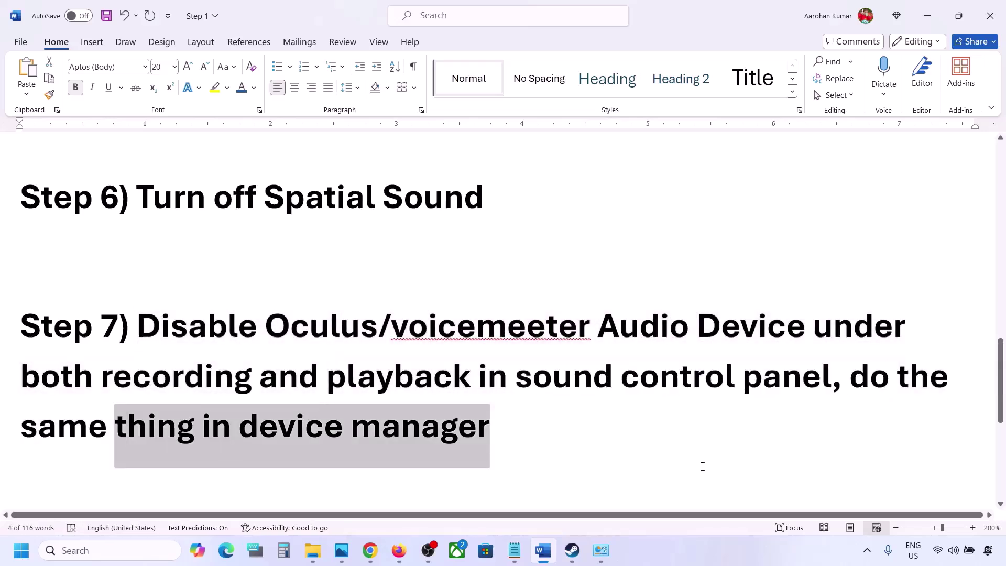
Open Control Panel's Sound settings through Hardware and Sound.
left_click(104, 548)
type("c")
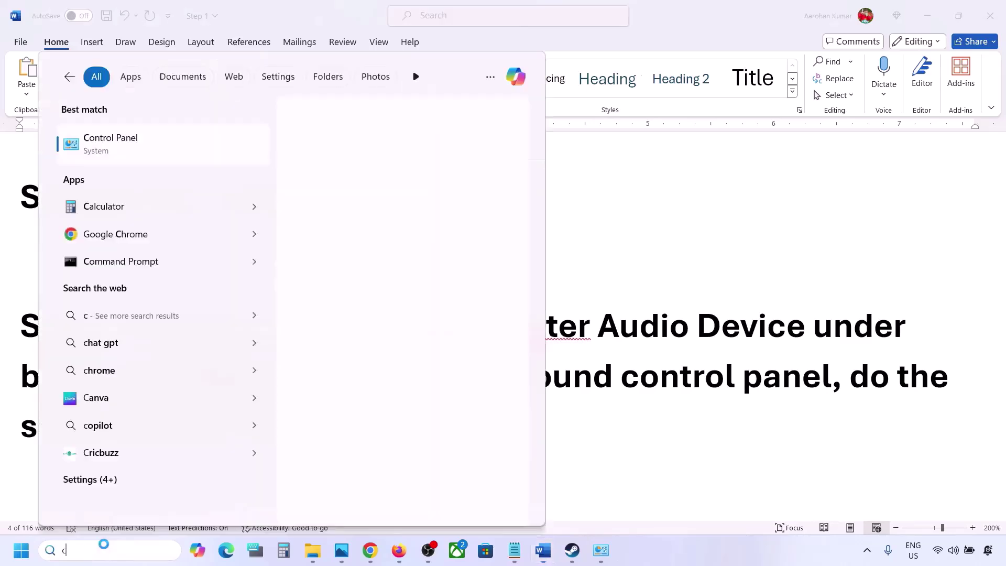
type("ontrol")
key("Return")
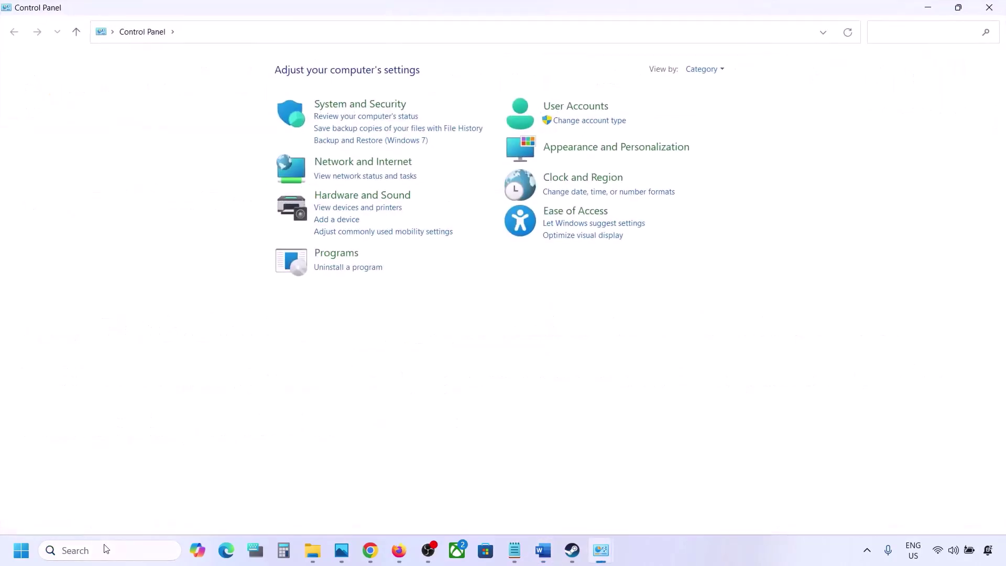
left_click(339, 195)
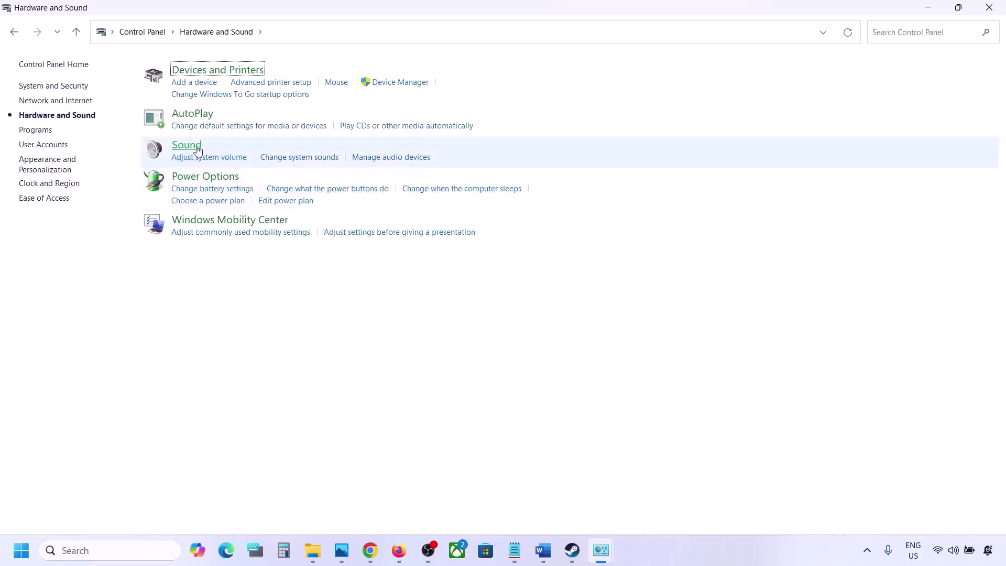
left_click(190, 148)
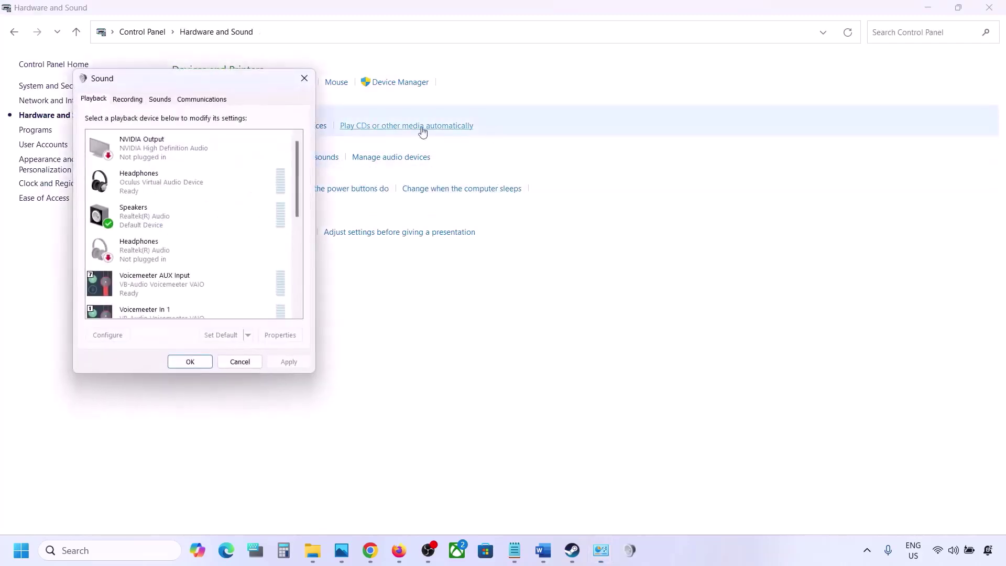
Move the Sound dialog right and review the Playback devices, selecting the Realtek Speakers.
left_click_drag(198, 90, 590, 112)
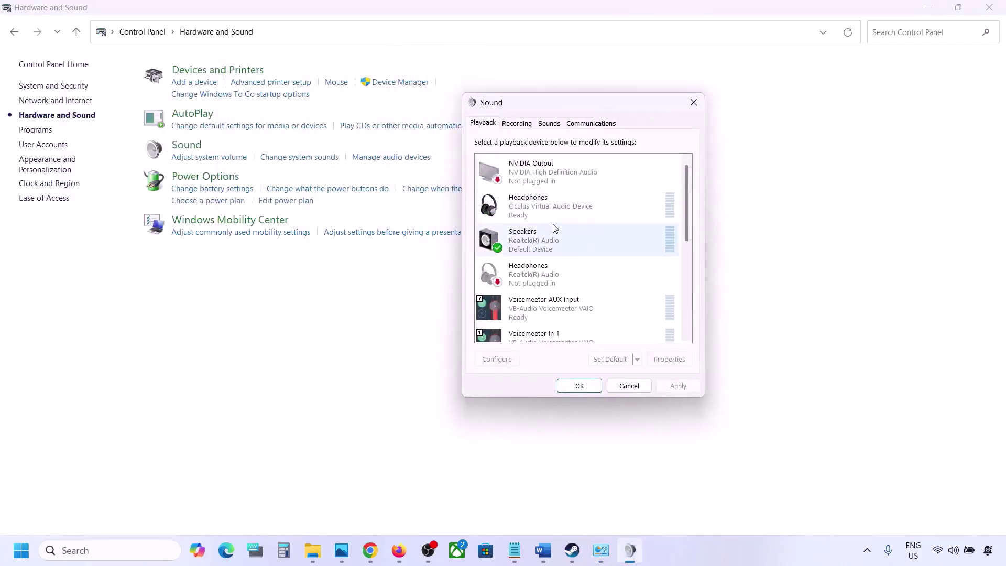
scroll(569, 258, "down", 3)
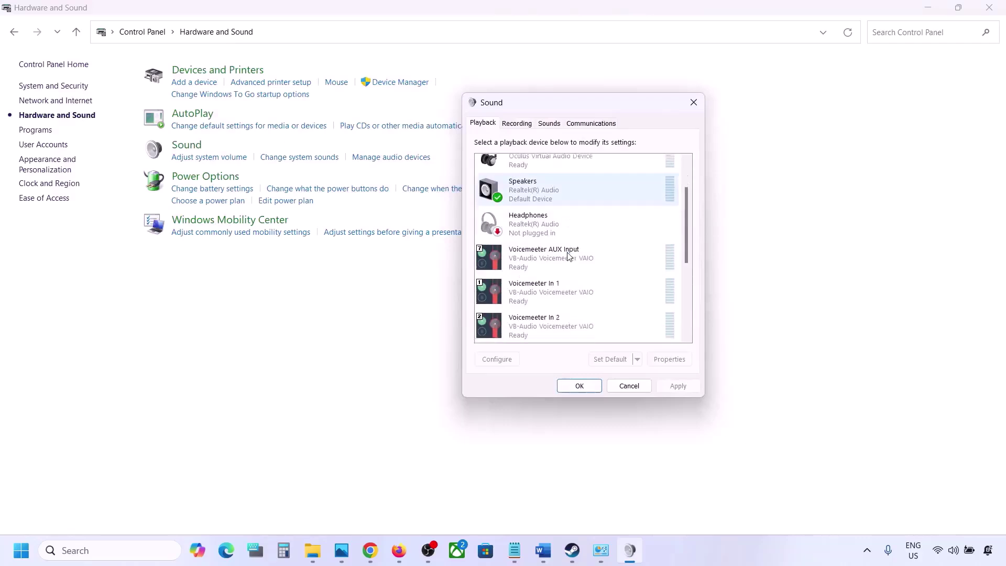
scroll(569, 257, "up", 5)
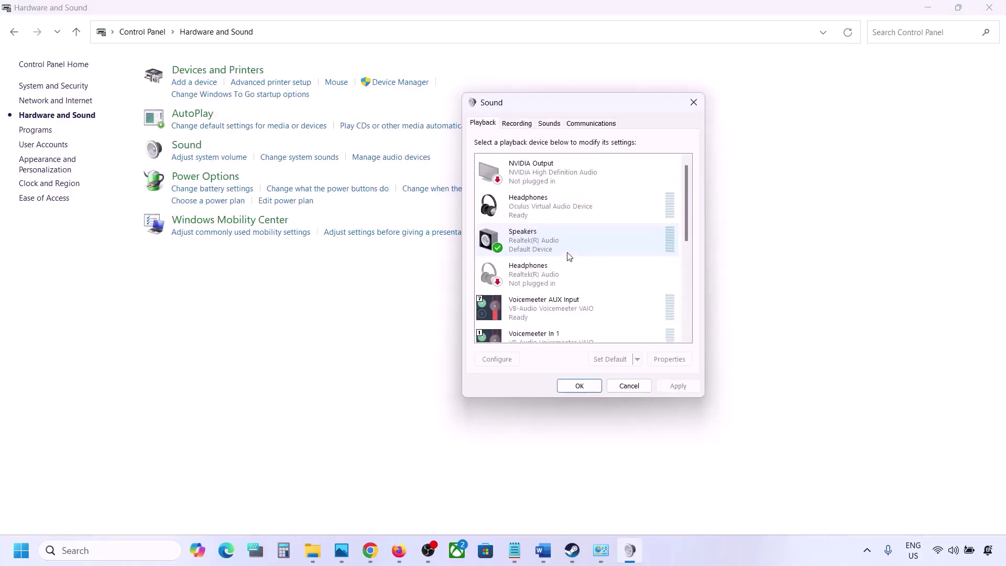
left_click(558, 243)
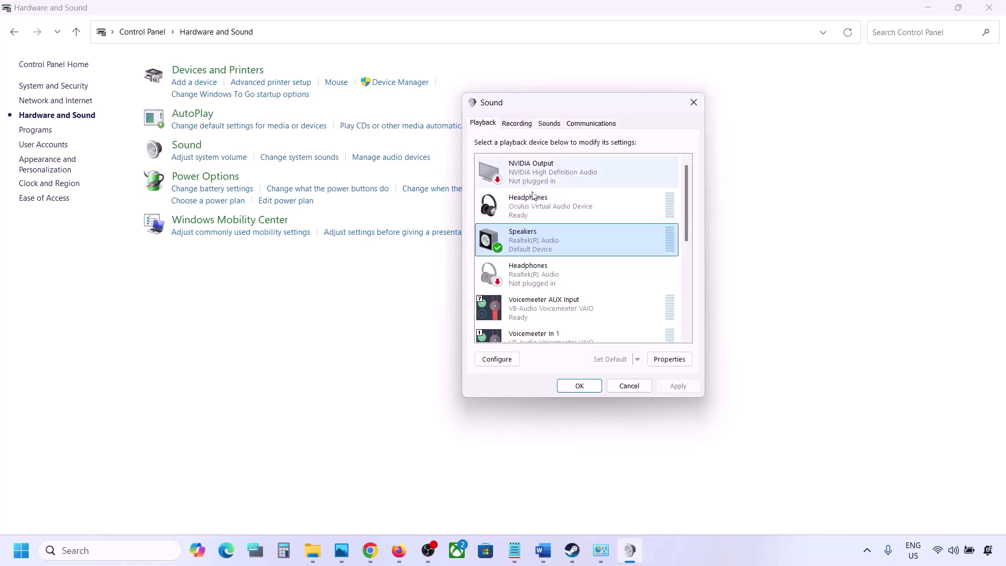
scroll(548, 322, "down", 5)
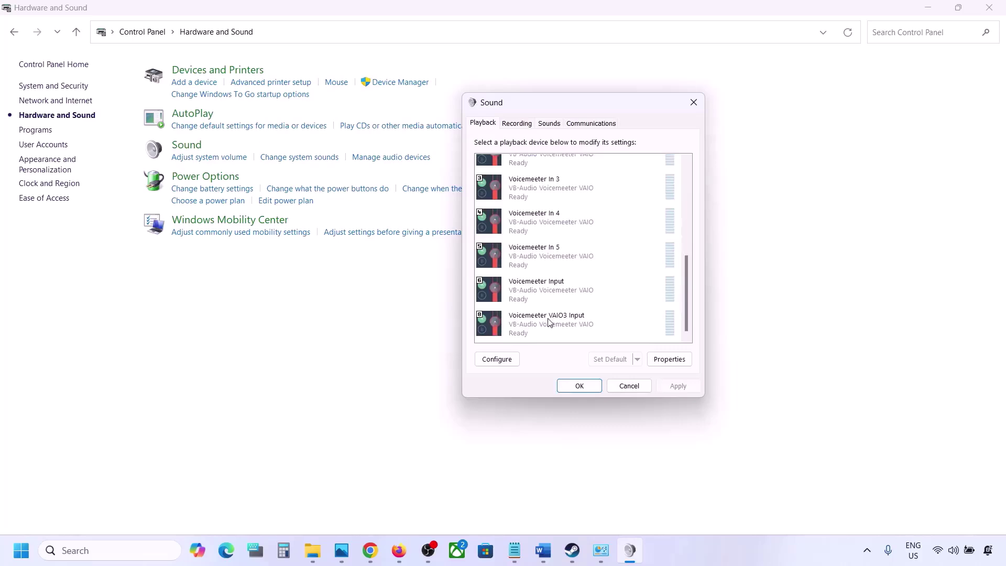
scroll(563, 306, "up", 5)
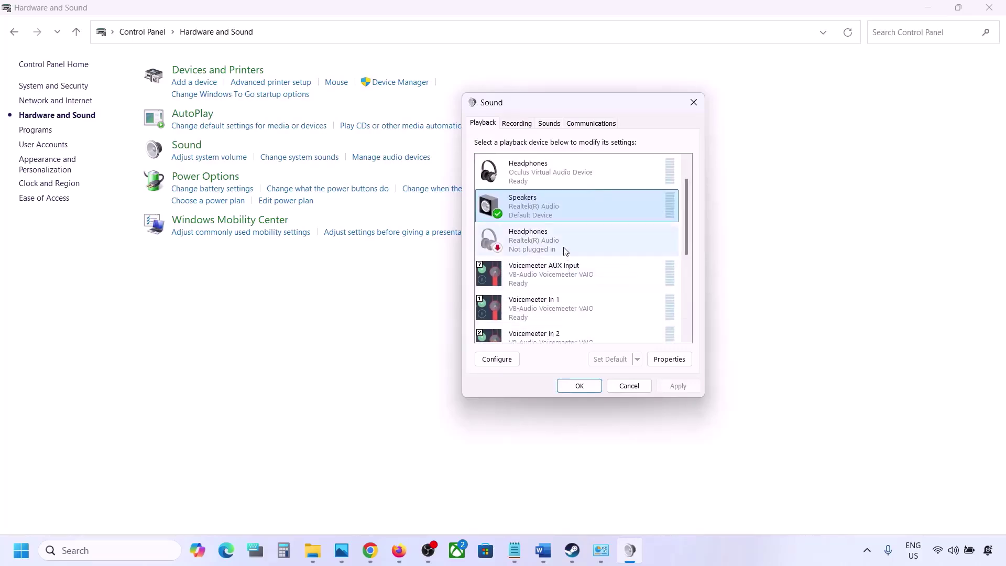
scroll(561, 252, "up", 1)
Disable the Oculus Headphones playback device.
left_click(542, 183)
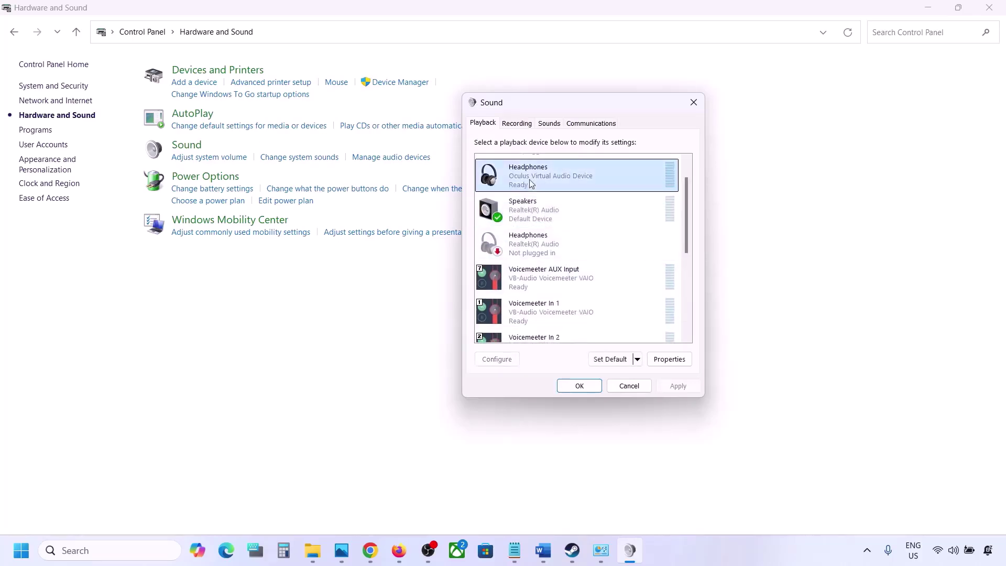
right_click(537, 177)
left_click(572, 198)
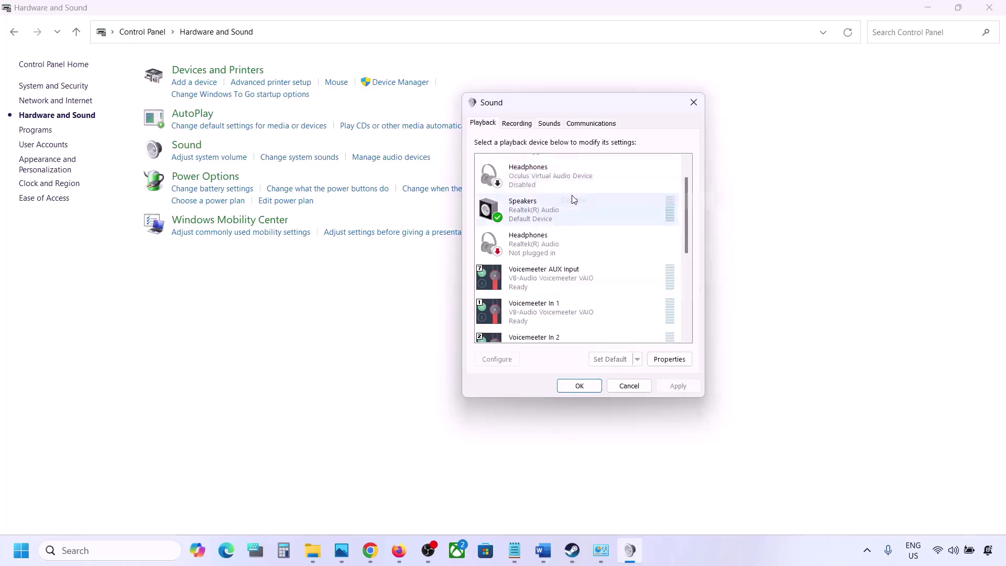
scroll(559, 227, "down", 2)
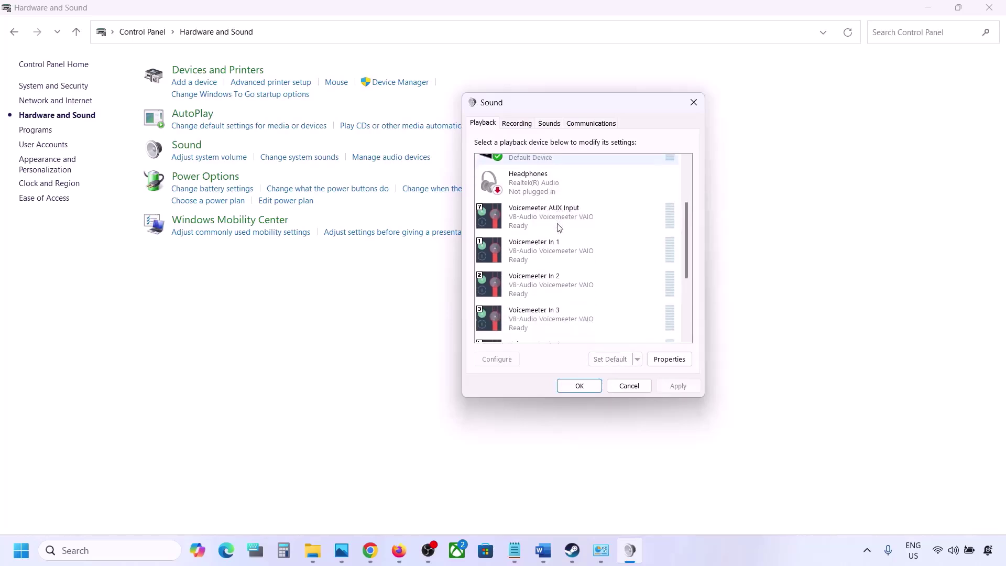
scroll(558, 227, "up", 3)
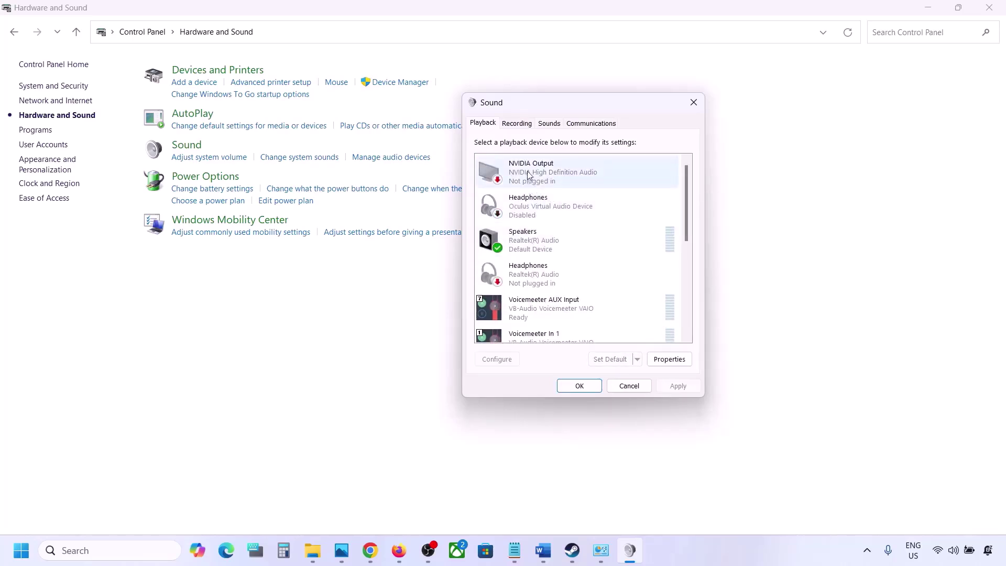
right_click(537, 196)
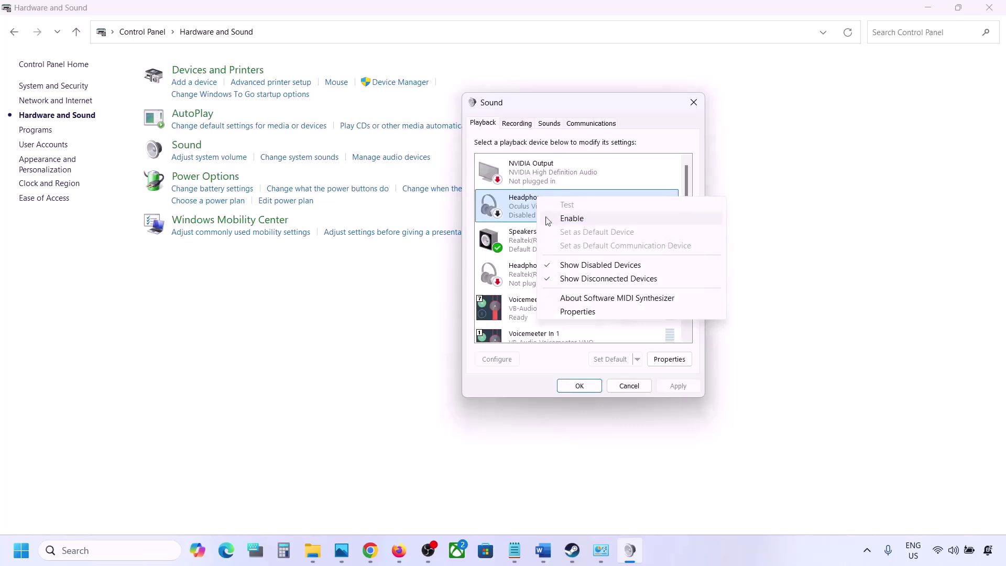
left_click(528, 219)
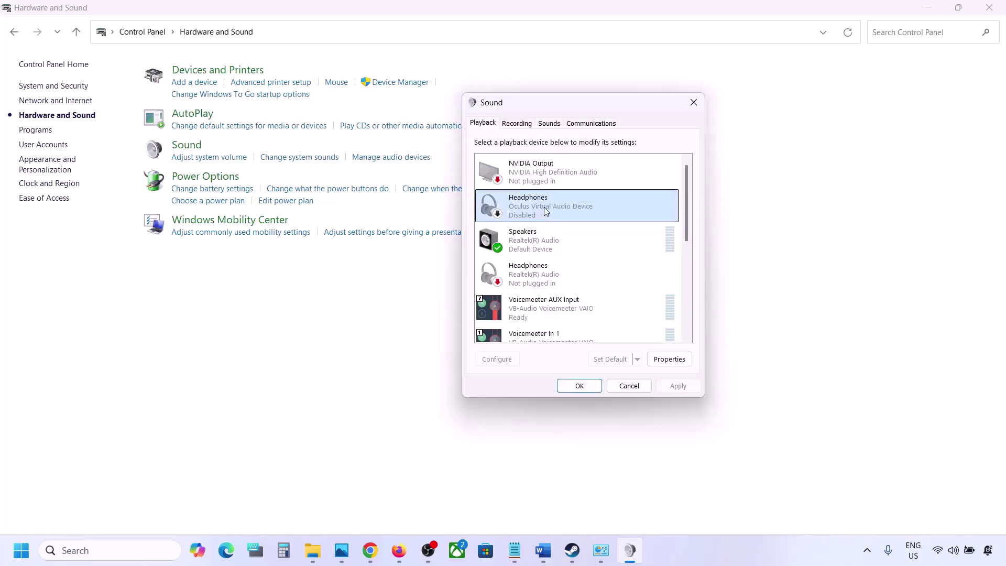
Disable Voicemeeter AUX Input, Voicemeeter In 1, In 2 and In 3.
scroll(539, 226, "down", 1)
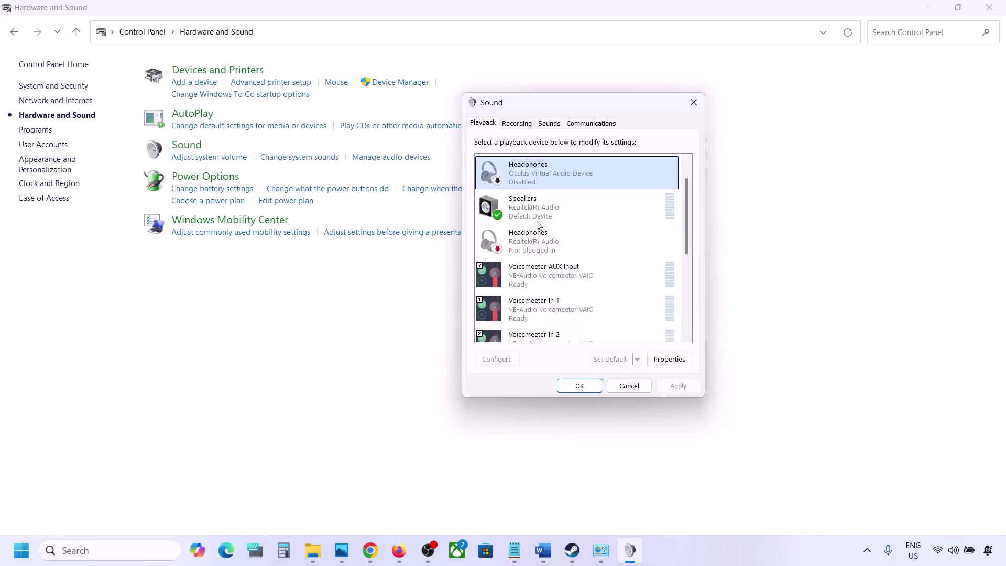
left_click(532, 241)
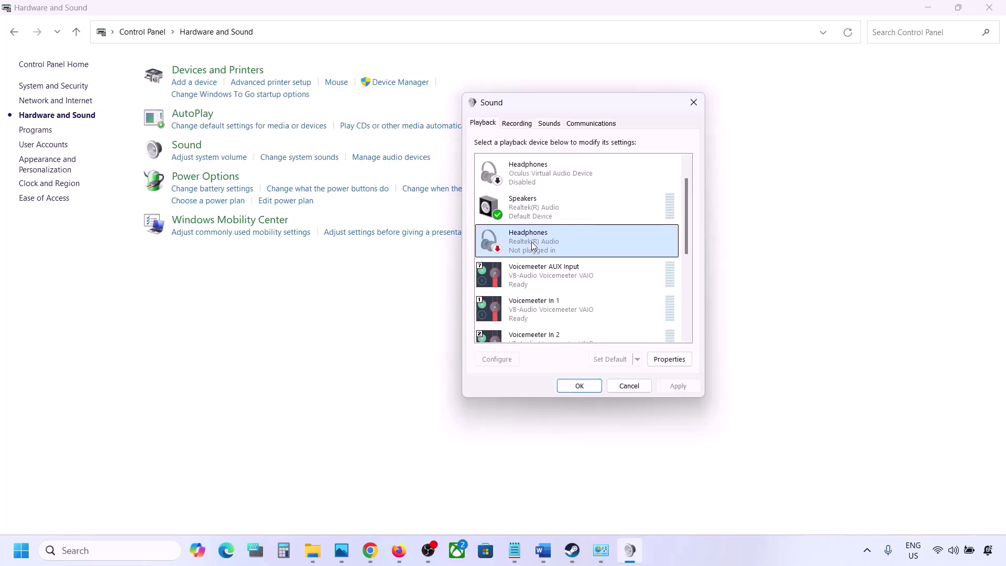
scroll(531, 241, "down", 1)
left_click(542, 251)
right_click(542, 251)
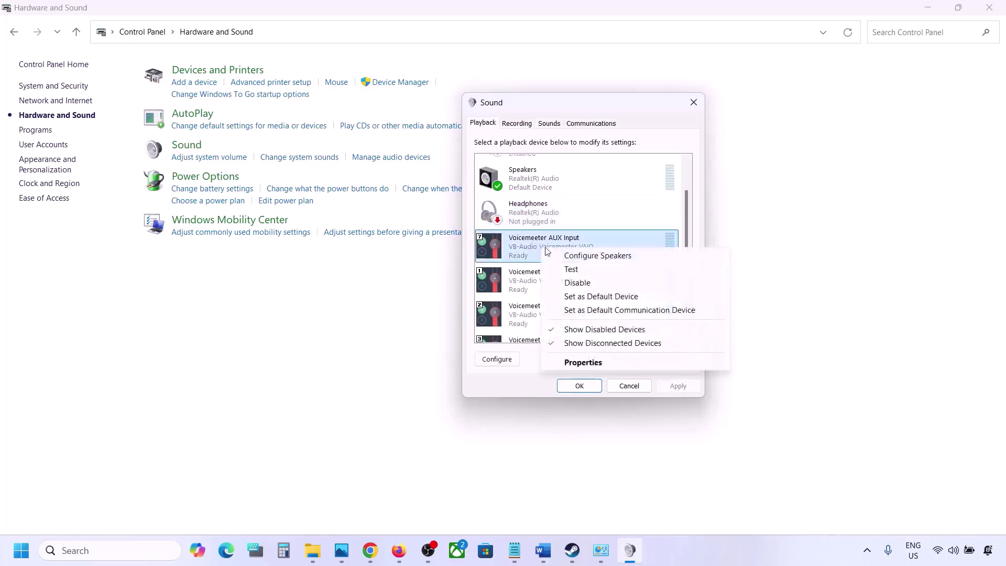
left_click(576, 280)
right_click(549, 287)
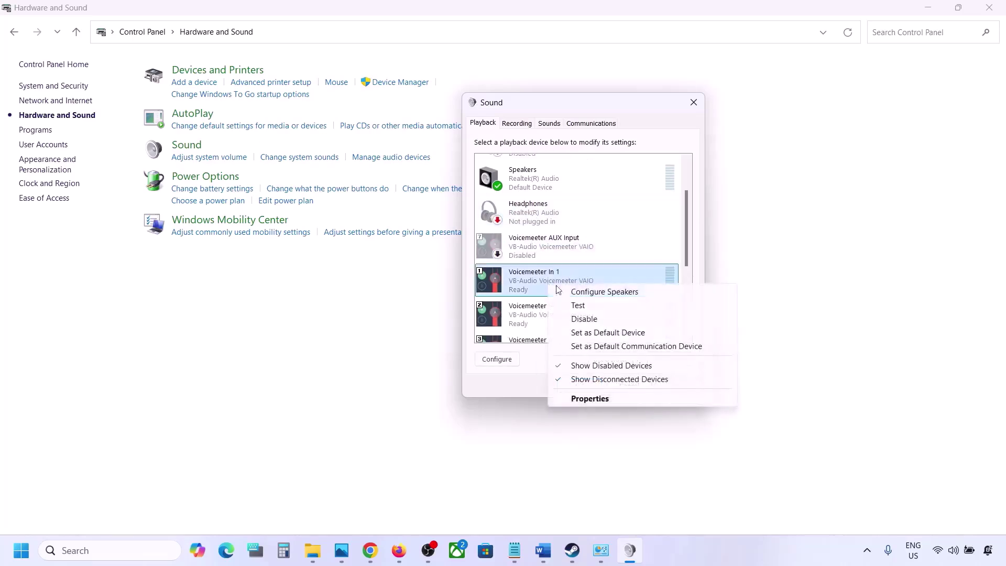
left_click(589, 320)
scroll(591, 324, "down", 1)
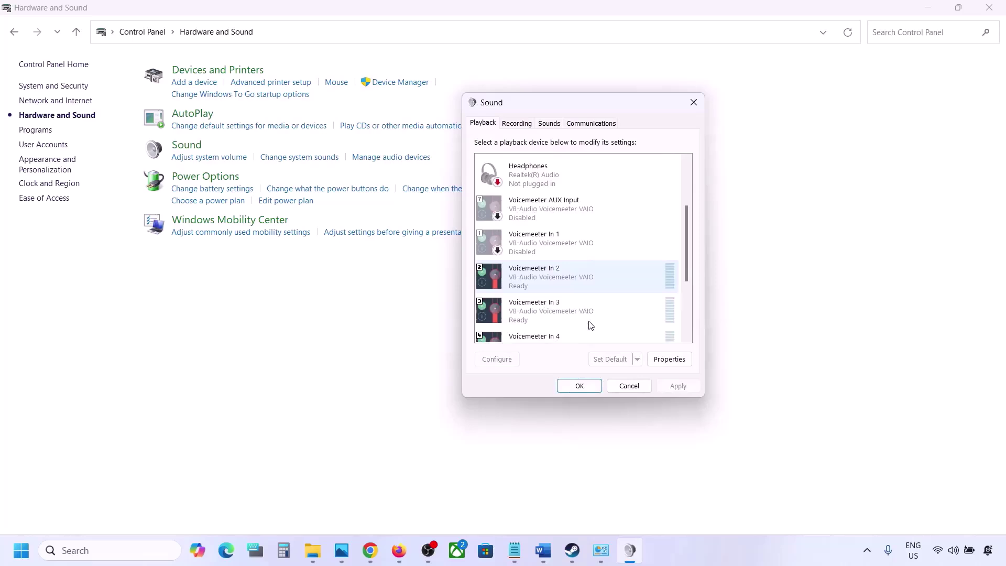
right_click(551, 287)
left_click(587, 320)
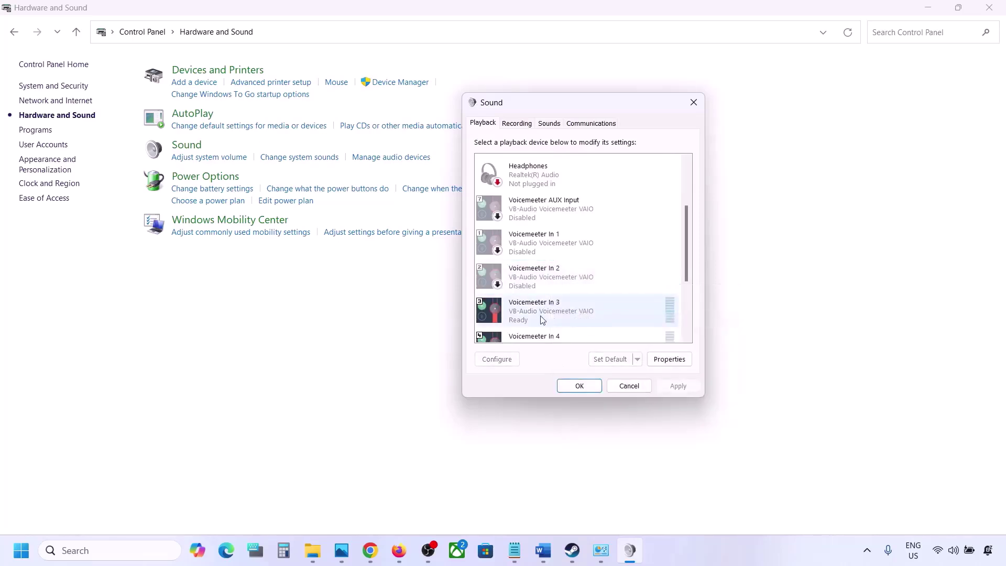
right_click(541, 318)
left_click(577, 352)
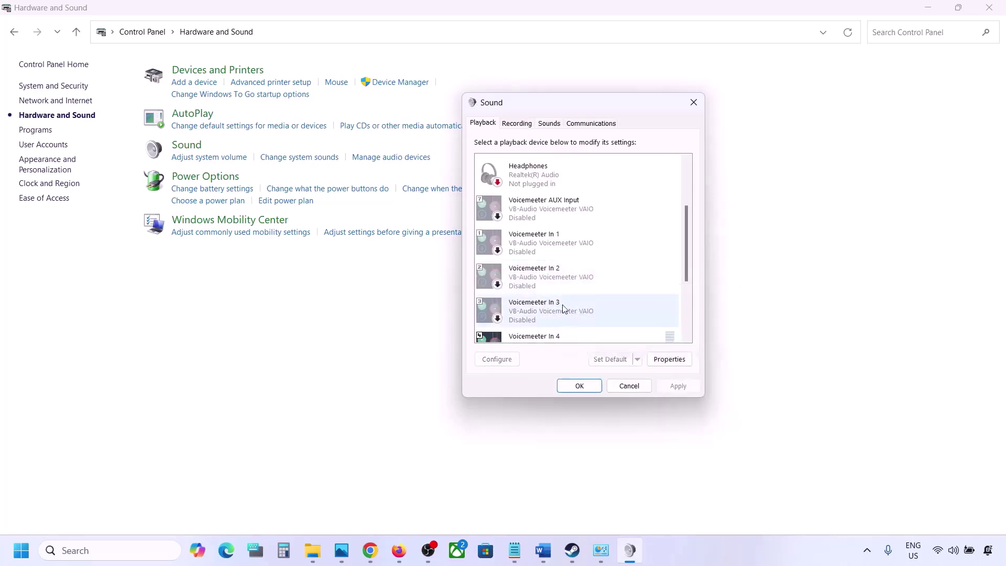
Disable Voicemeeter Input, Voicemeeter In 5, In 4 and VAIO3 Input.
scroll(561, 309, "down", 4)
right_click(535, 291)
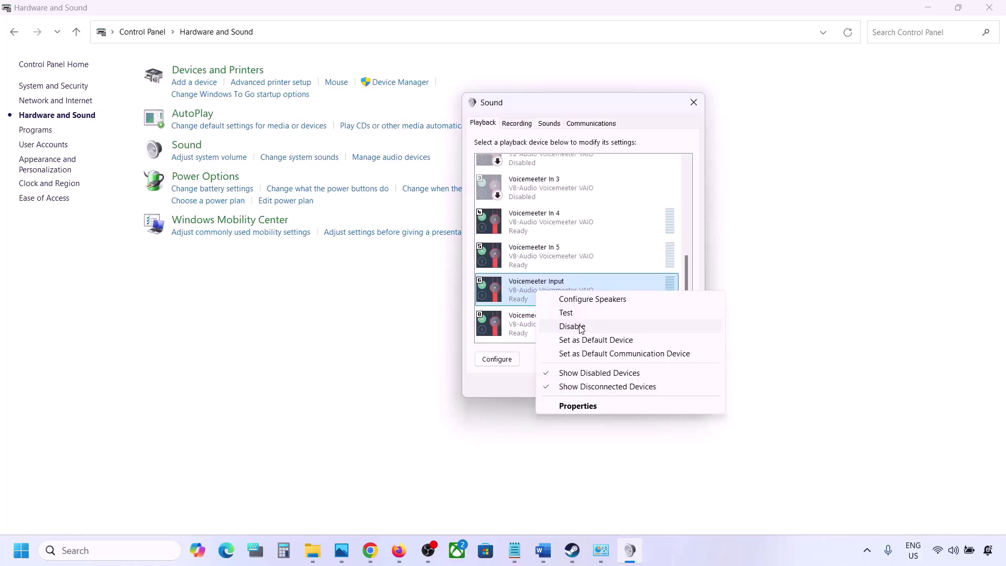
left_click(575, 325)
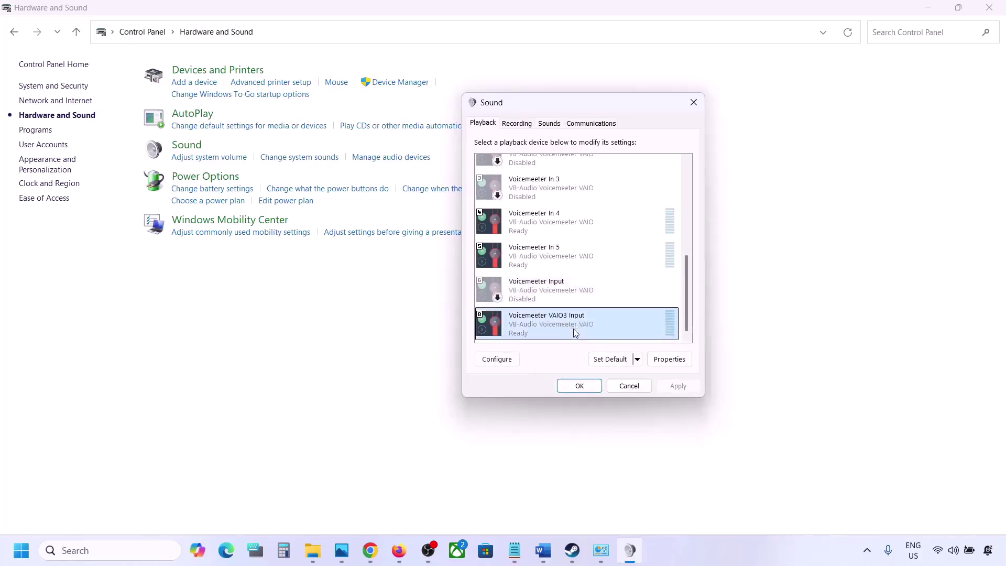
right_click(530, 265)
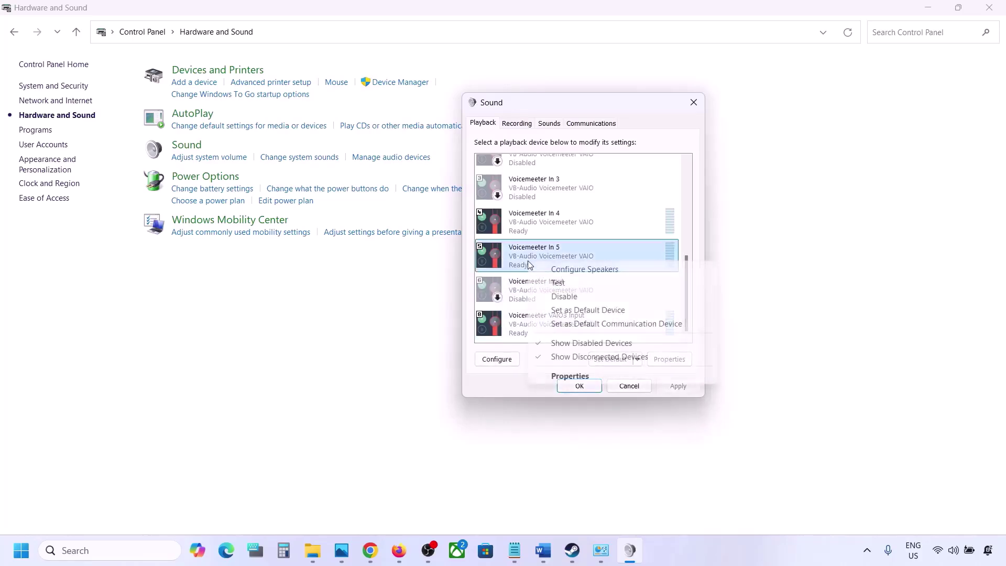
left_click(564, 296)
right_click(535, 226)
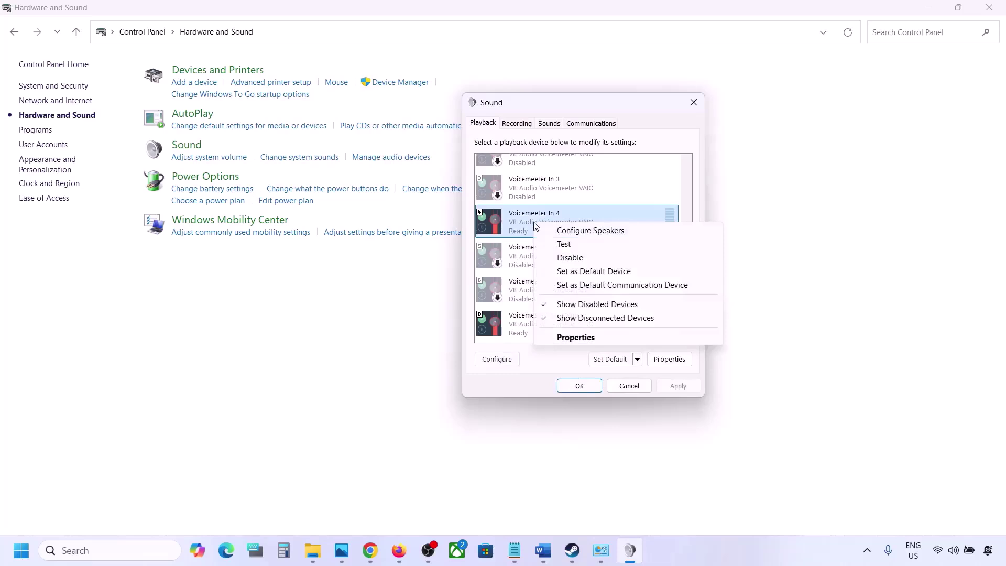
left_click(564, 256)
right_click(532, 318)
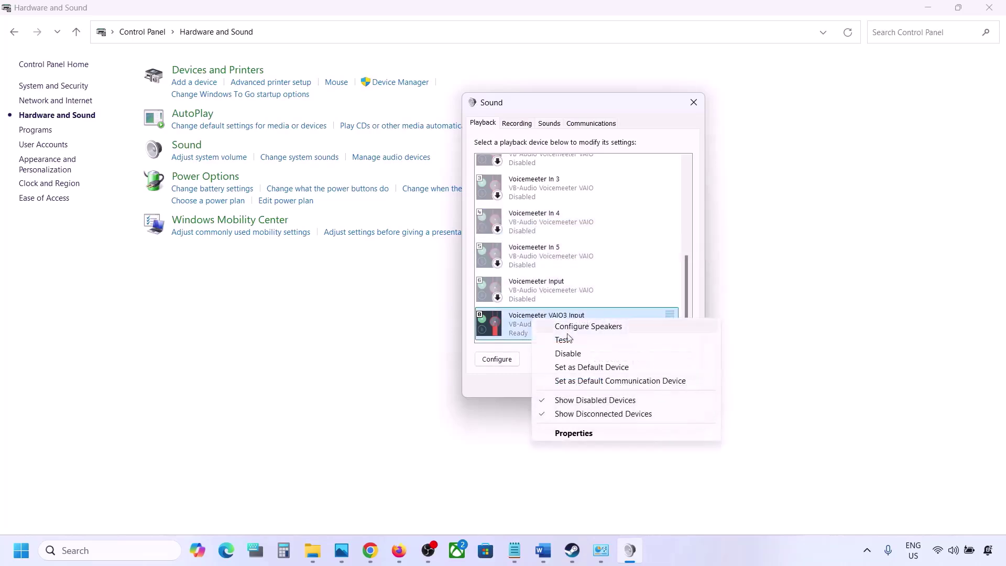
left_click(569, 353)
Leave Realtek Speakers enabled as the default device, dismissing its options menu.
scroll(540, 225, "up", 5)
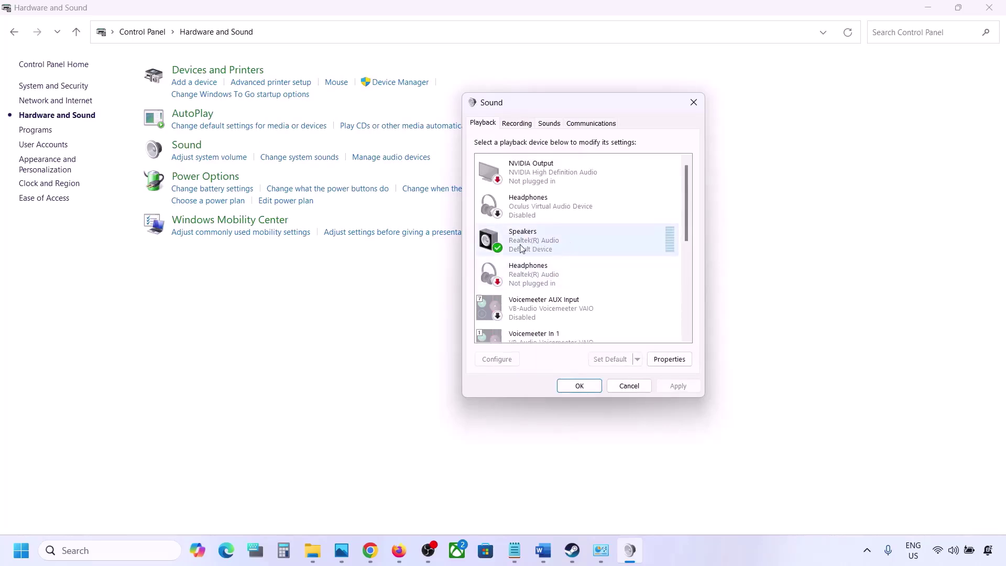
left_click(555, 241)
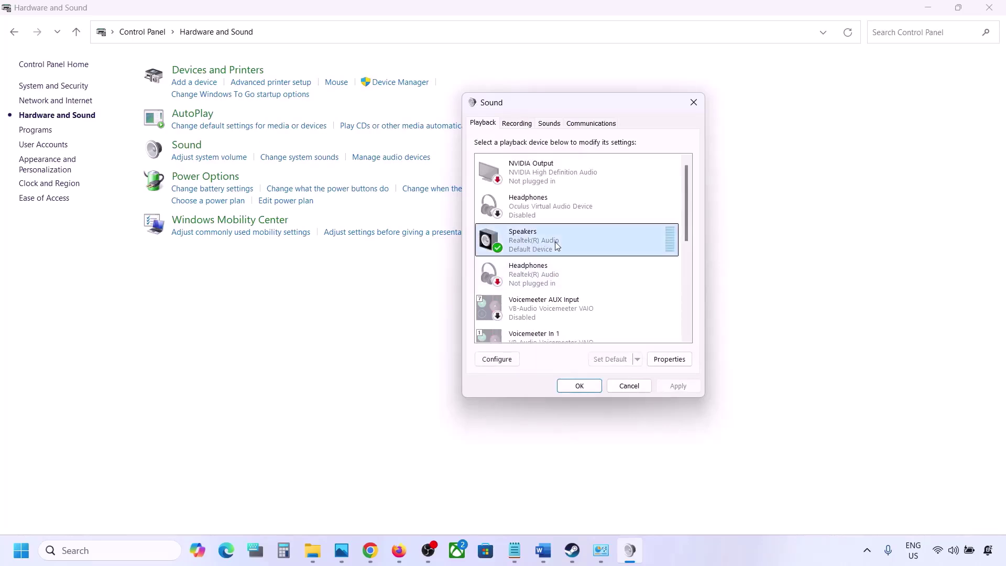
right_click(555, 241)
key("Escape")
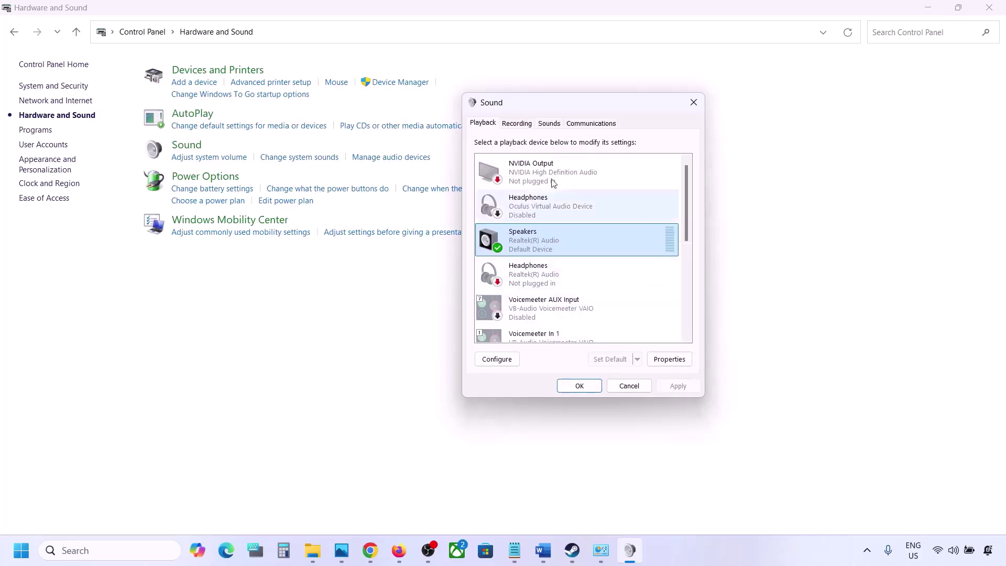
Disable the Headset Microphone on the Recording tab.
left_click(518, 123)
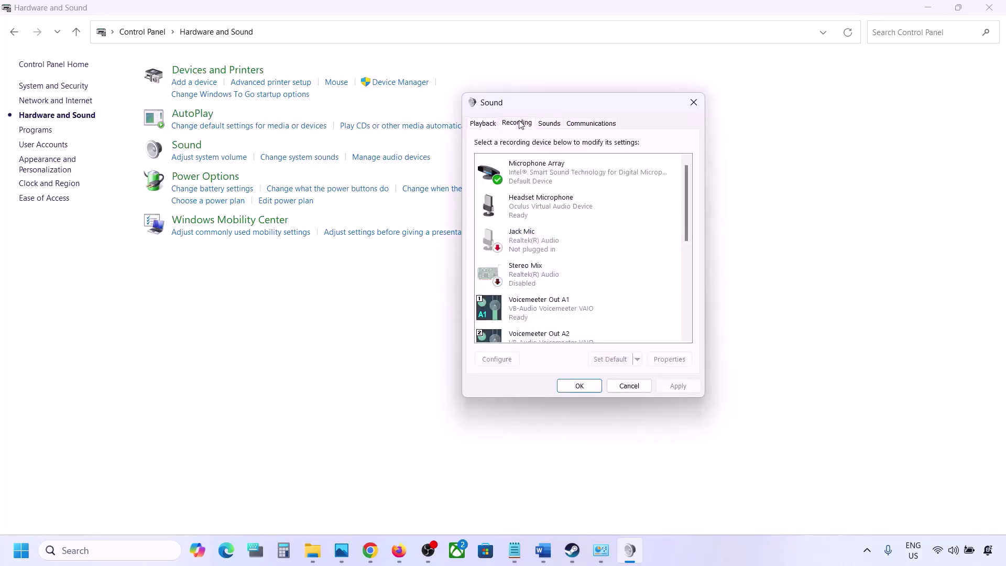
scroll(559, 272, "down", 5)
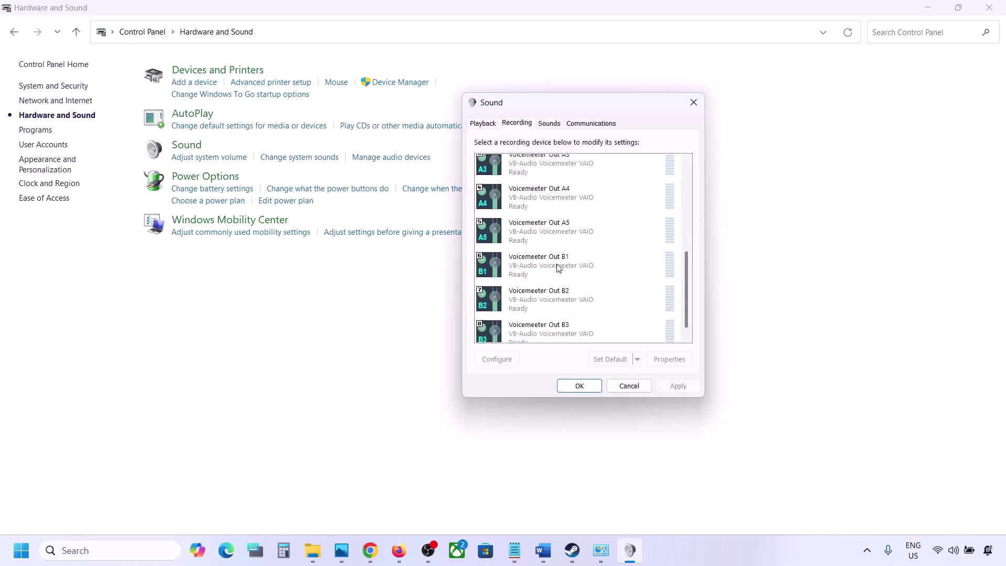
scroll(558, 268, "up", 4)
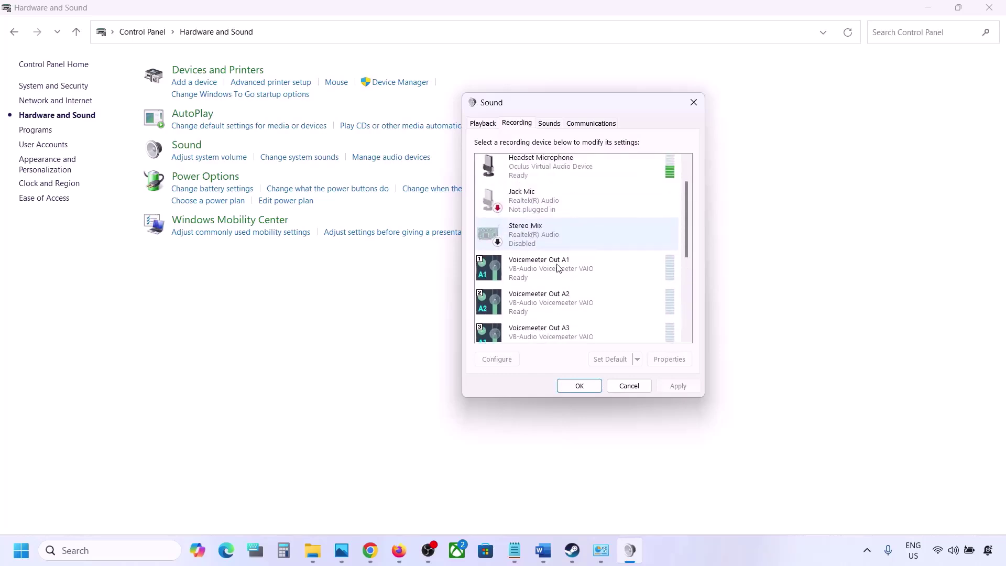
left_click(474, 124)
left_click(517, 124)
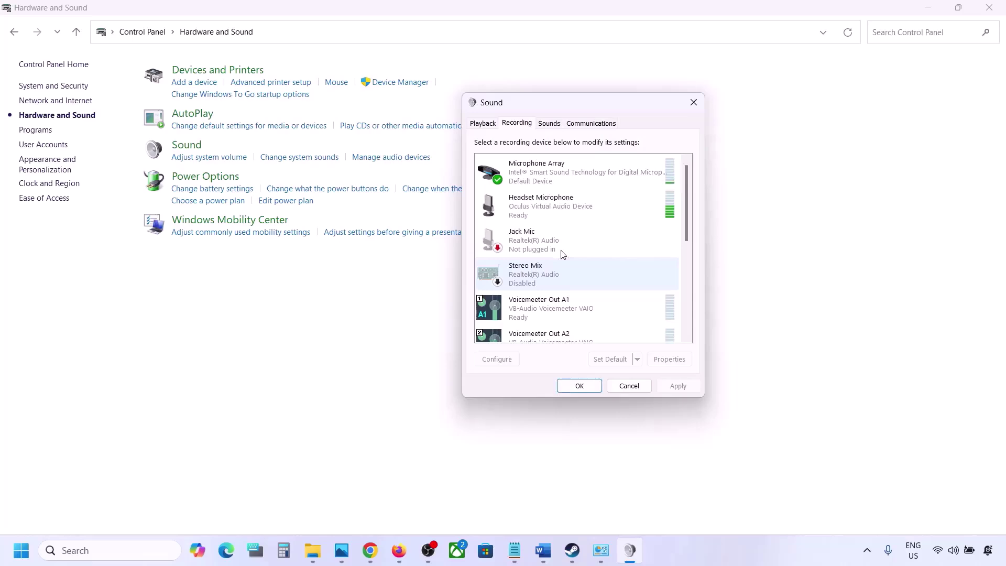
left_click(484, 124)
left_click(519, 125)
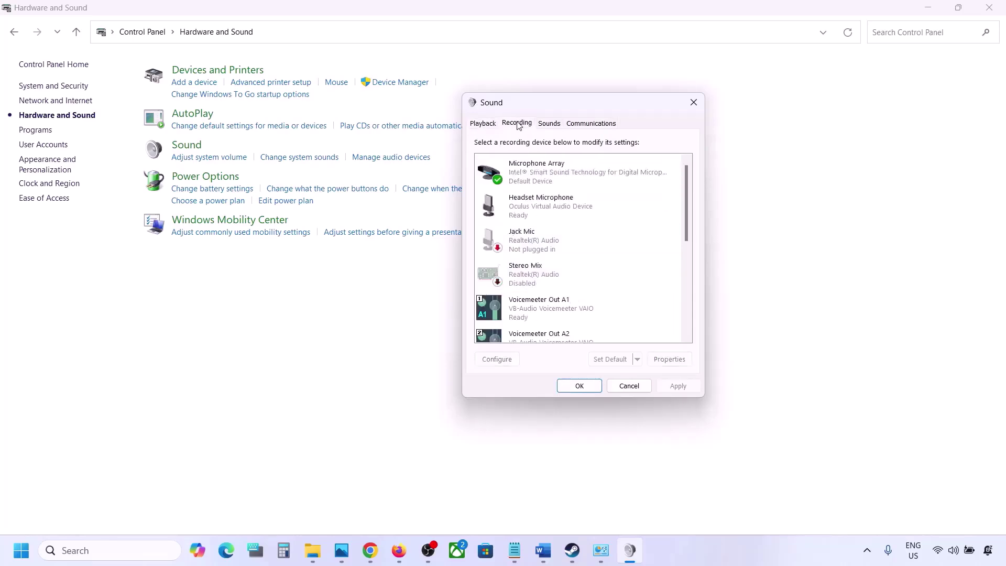
left_click(531, 210)
right_click(531, 209)
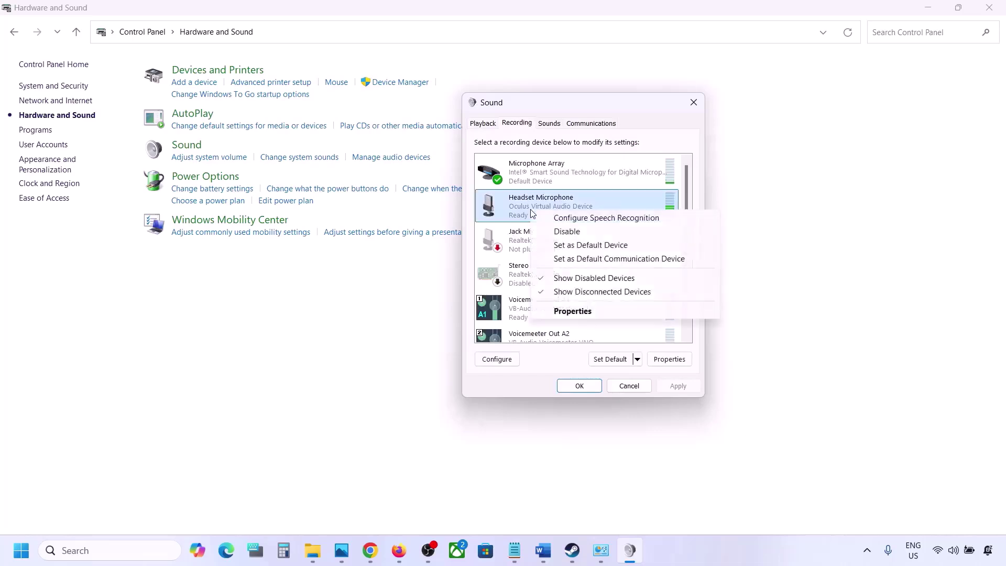
left_click(567, 231)
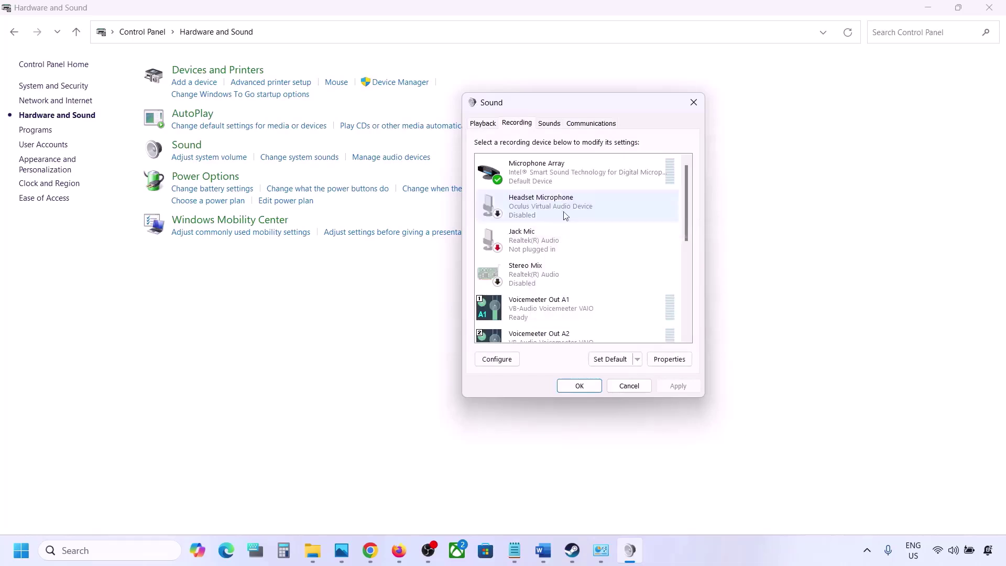
Close the Sound dialog and bring up the Start button's quick-links menu.
left_click(481, 124)
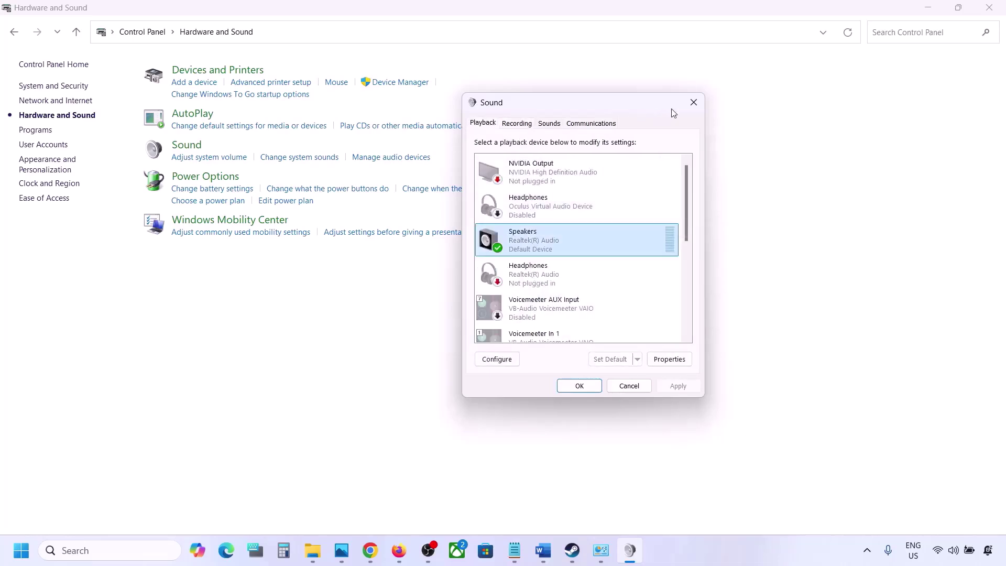
left_click(693, 102)
right_click(21, 550)
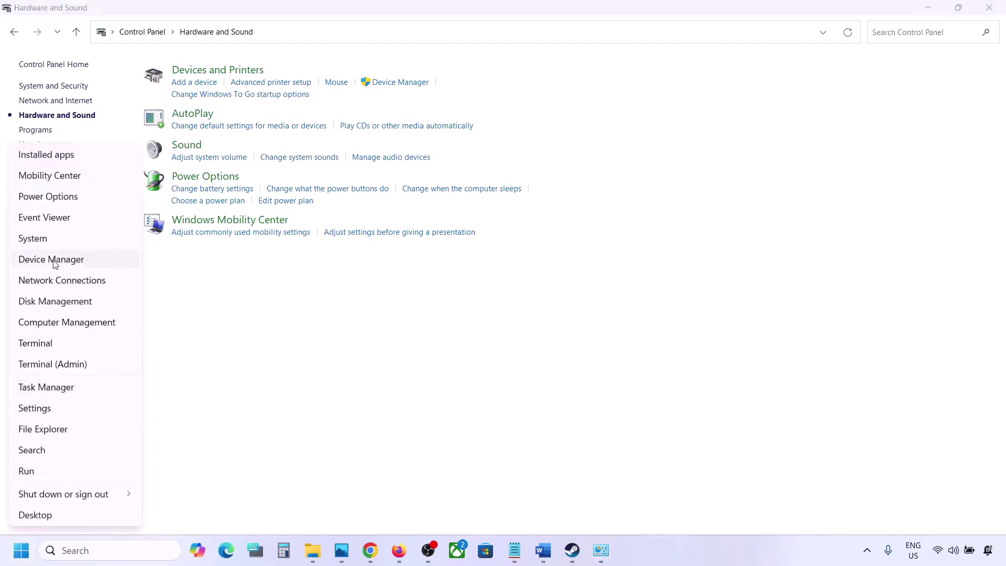
In Device Manager's Sound, video and game controllers, disable VB-Audio Voicemeeter VAIO.
left_click(55, 261)
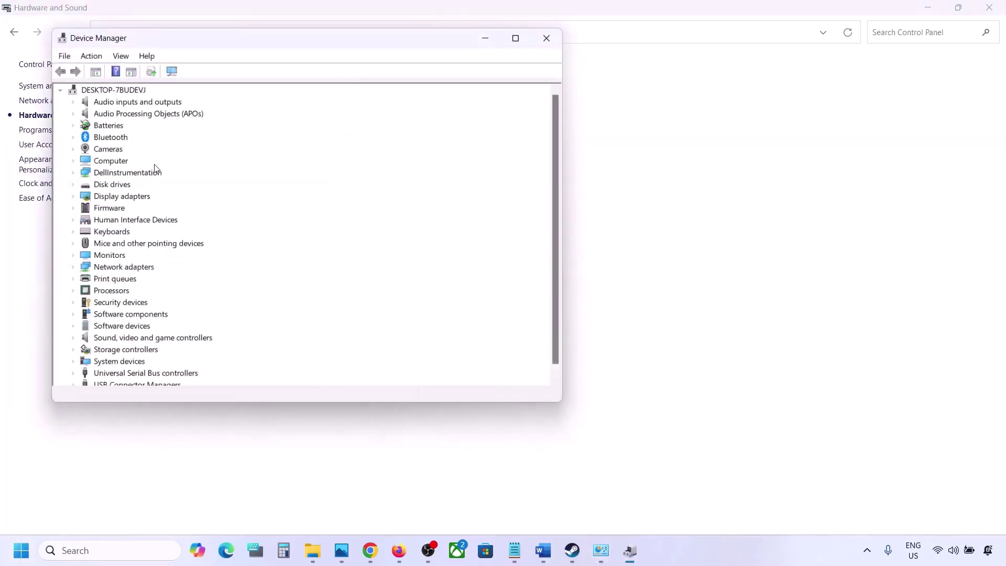
scroll(144, 252, "down", 1)
left_click(75, 327)
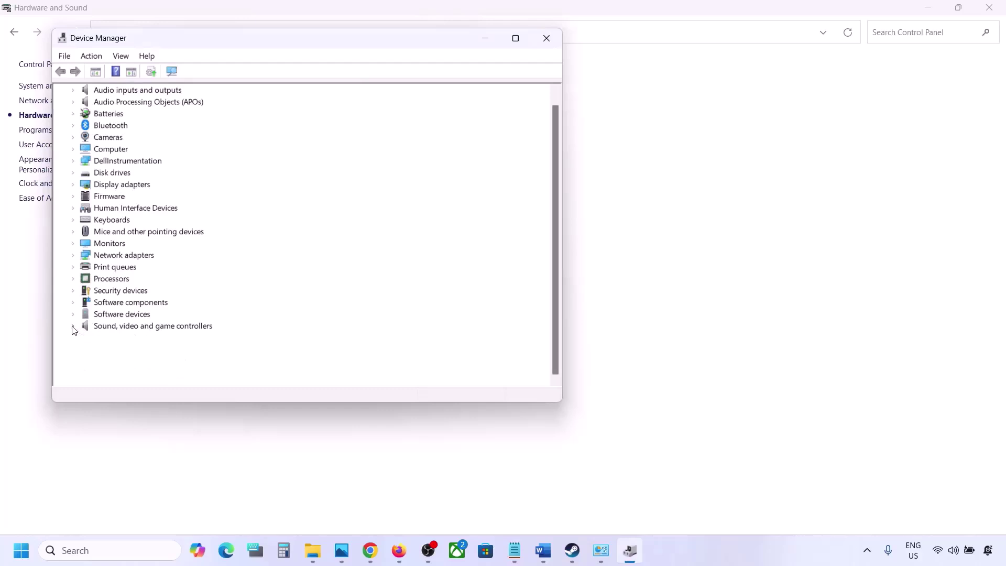
scroll(131, 314, "down", 2)
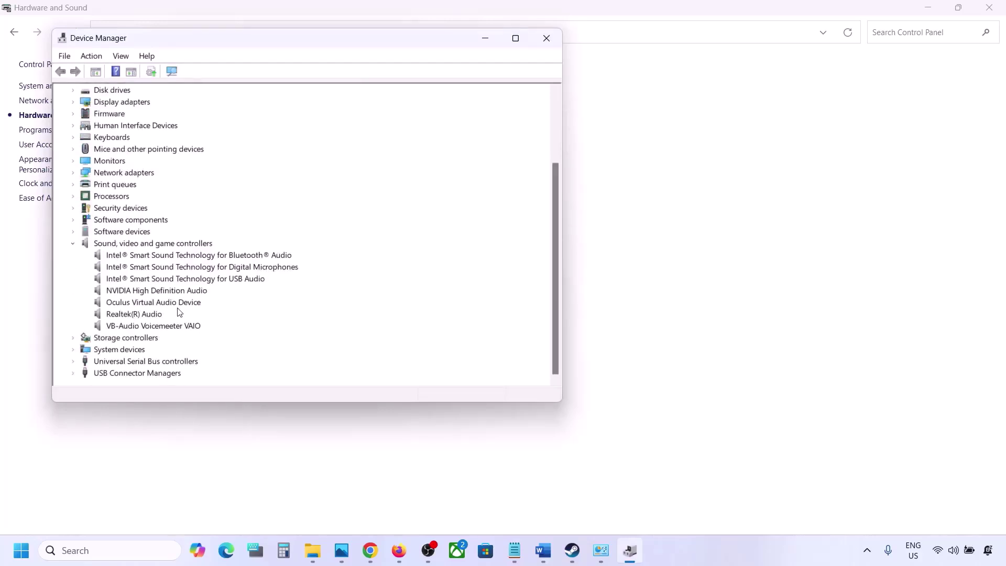
left_click(139, 318)
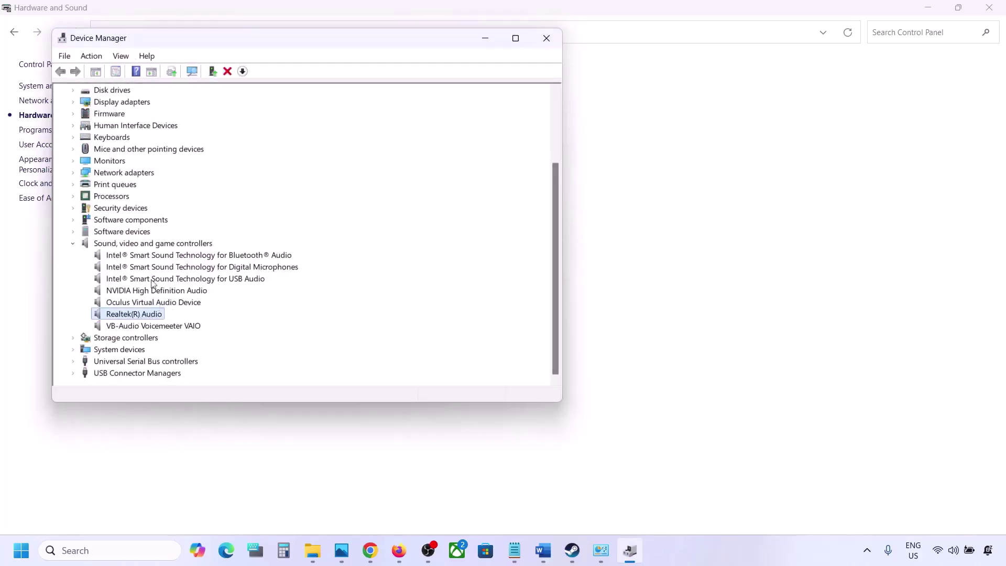
left_click(138, 328)
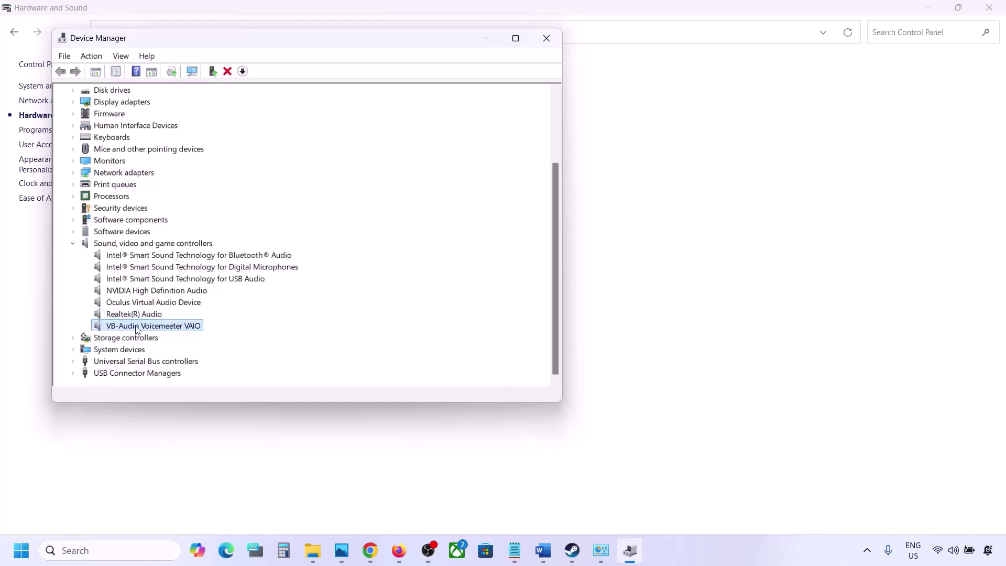
right_click(137, 329)
left_click(168, 349)
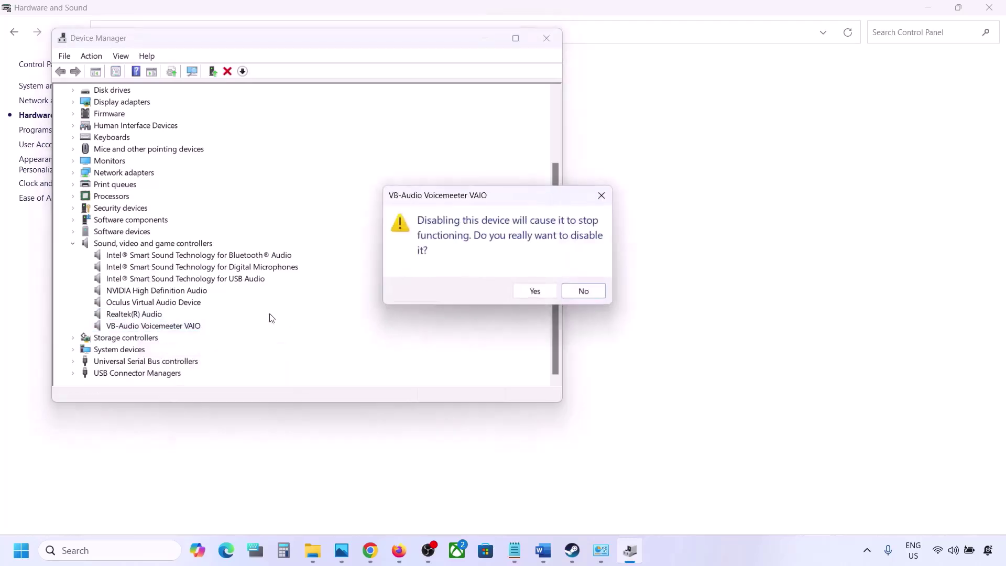
left_click(530, 294)
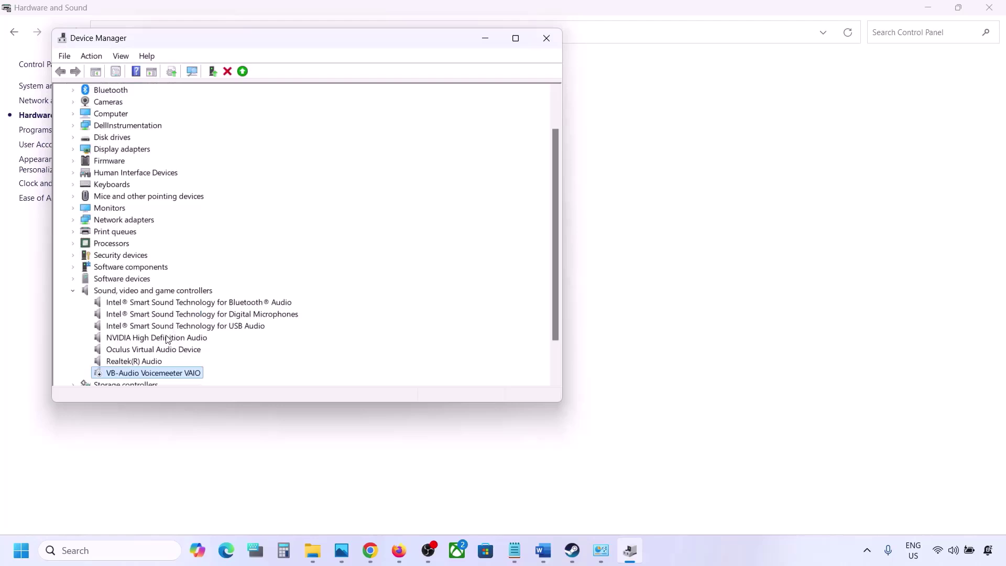
Disable the Oculus Virtual Audio Device and NVIDIA High Definition Audio.
scroll(168, 340, "down", 1)
right_click(140, 315)
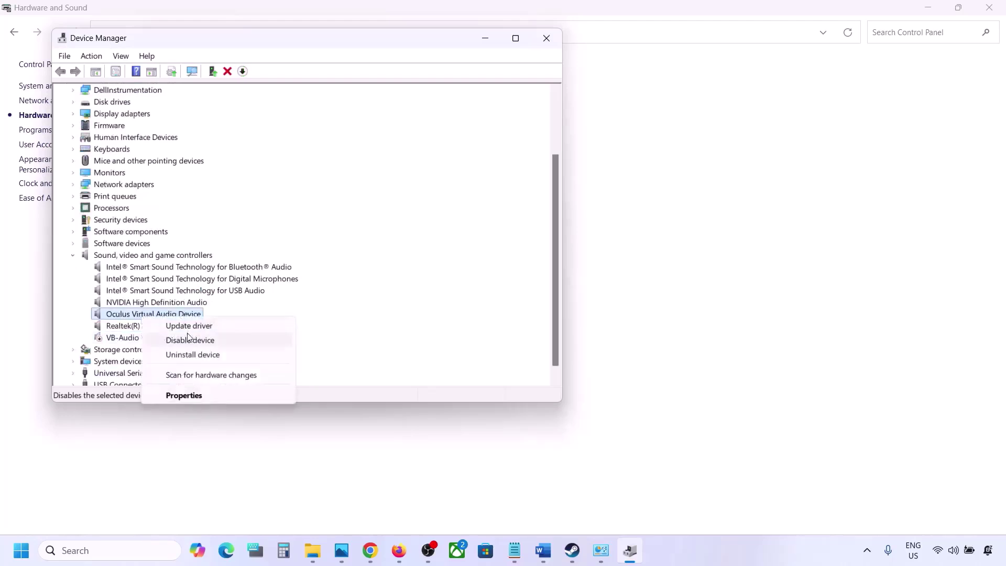
left_click(189, 341)
left_click(530, 292)
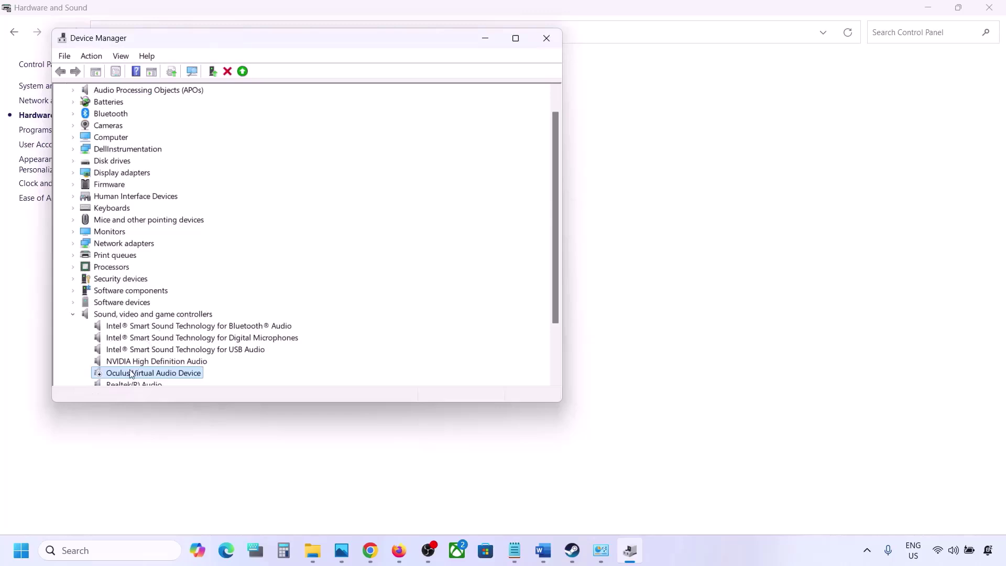
right_click(132, 363)
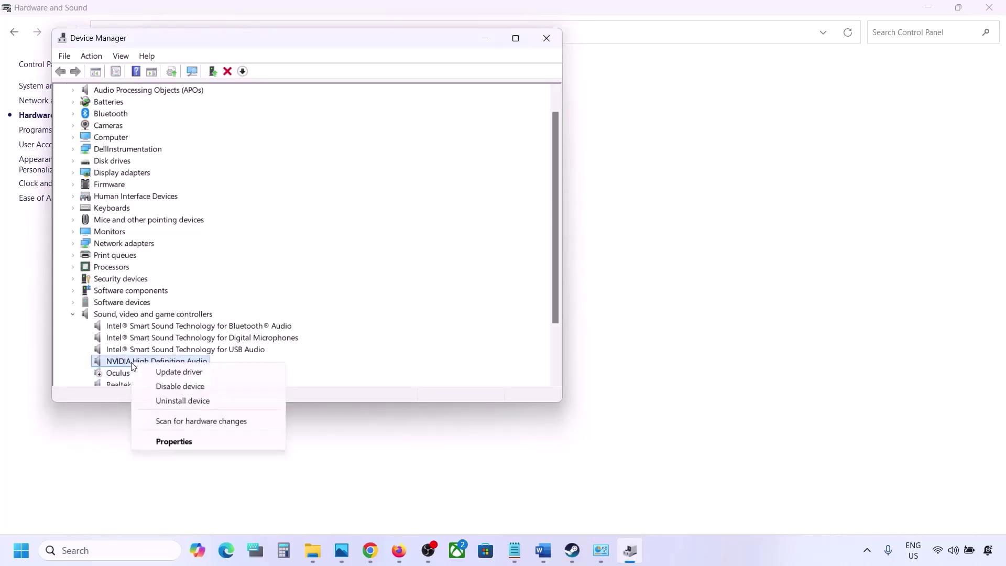
left_click(175, 388)
left_click(522, 285)
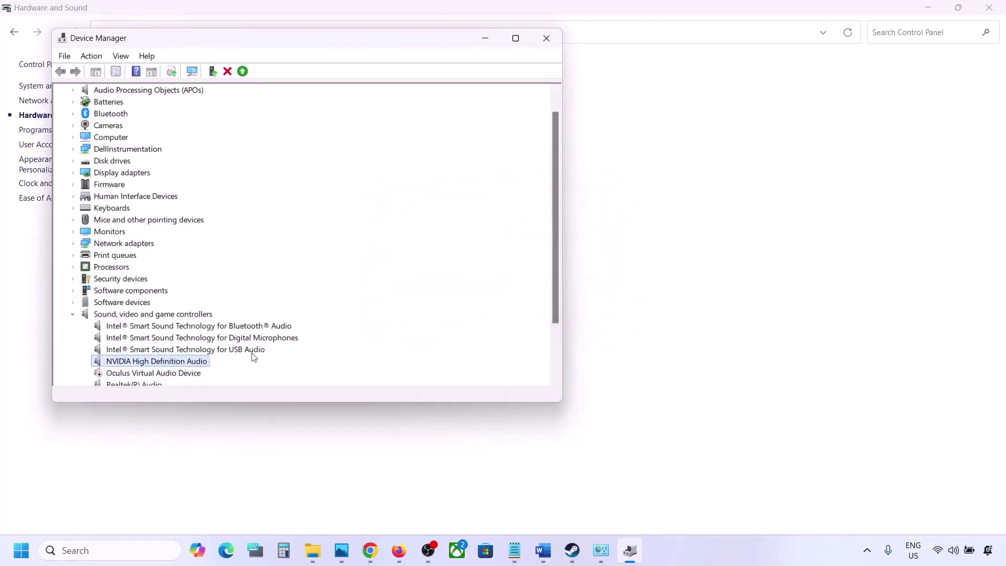
Disable Intel Bluetooth Audio, Intel Digital Microphones and Intel USB Audio, declining the restart.
scroll(213, 373, "down", 2)
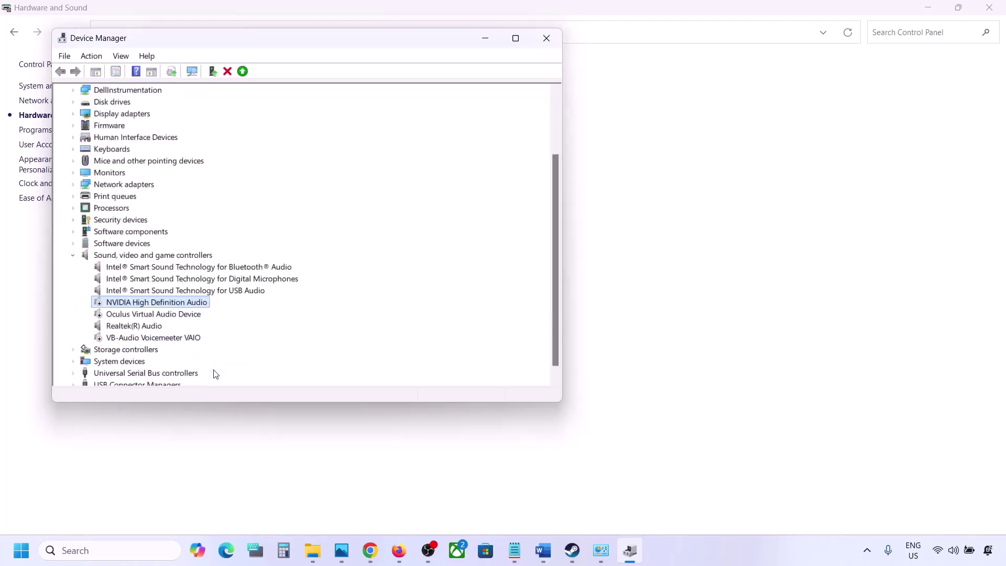
right_click(157, 270)
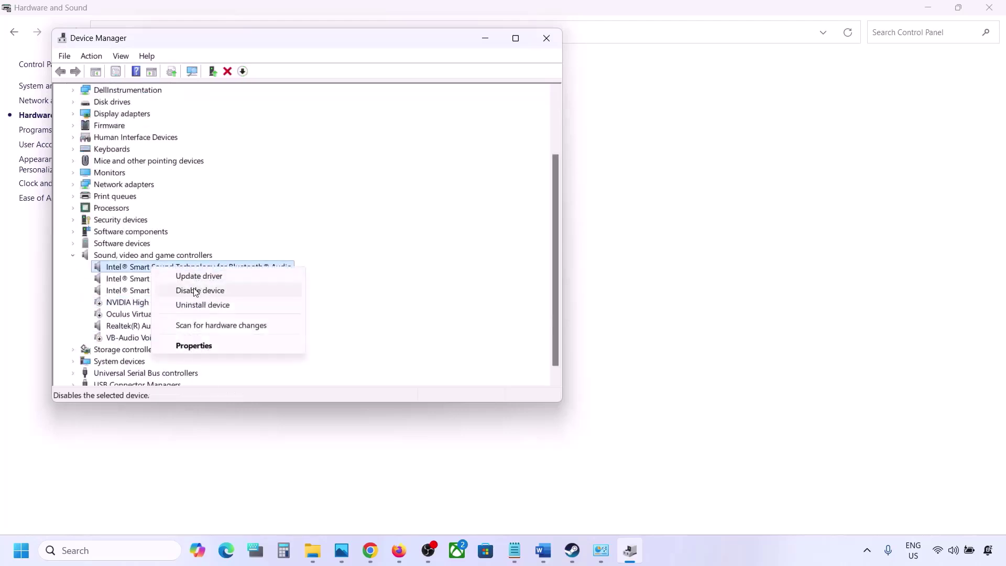
left_click(193, 290)
left_click(534, 290)
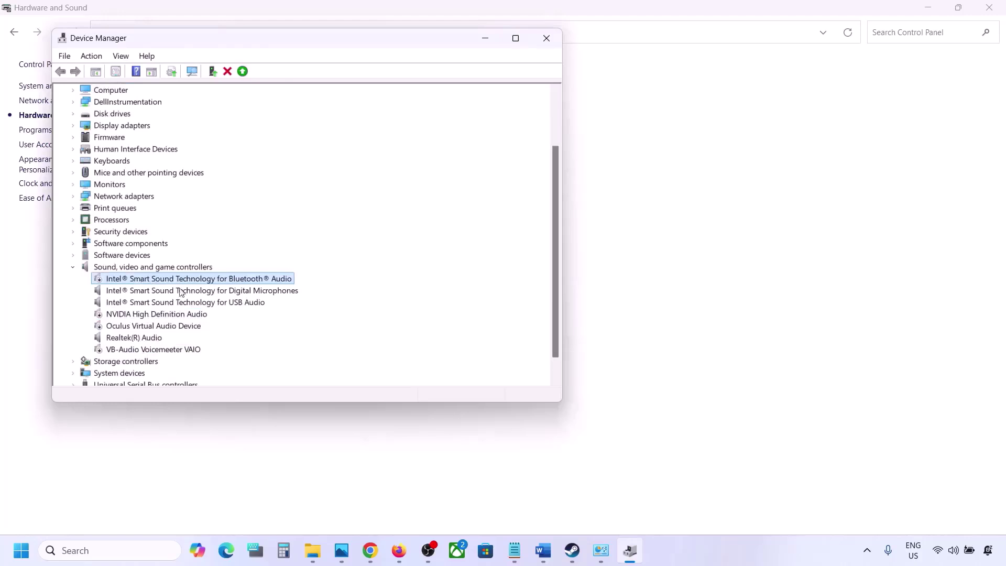
right_click(181, 293)
left_click(217, 315)
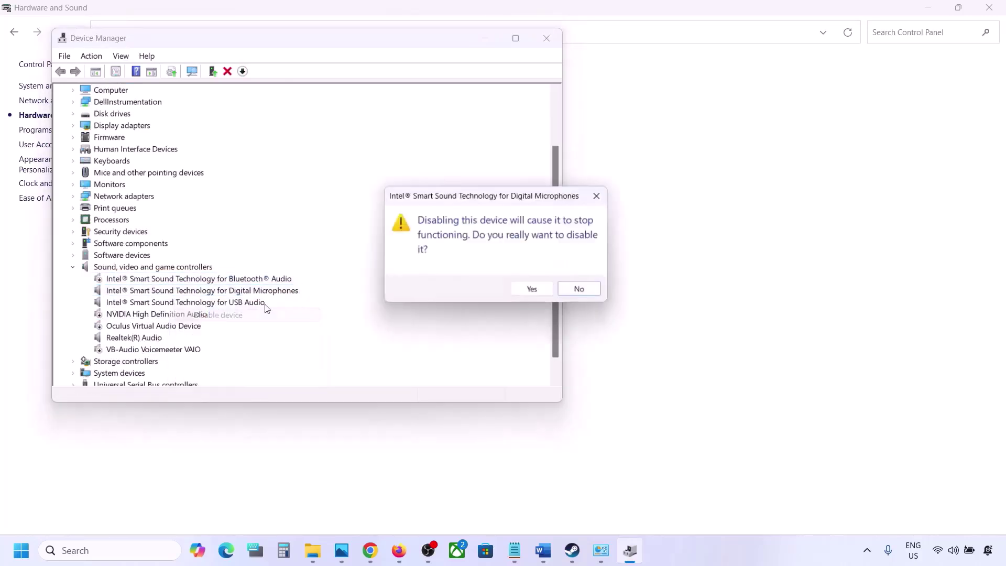
left_click(532, 289)
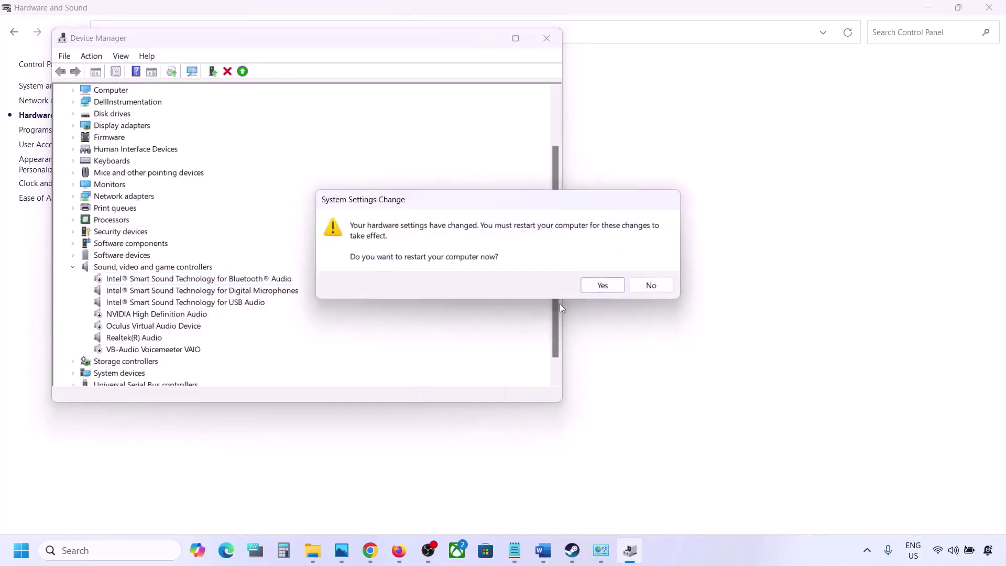
left_click(650, 286)
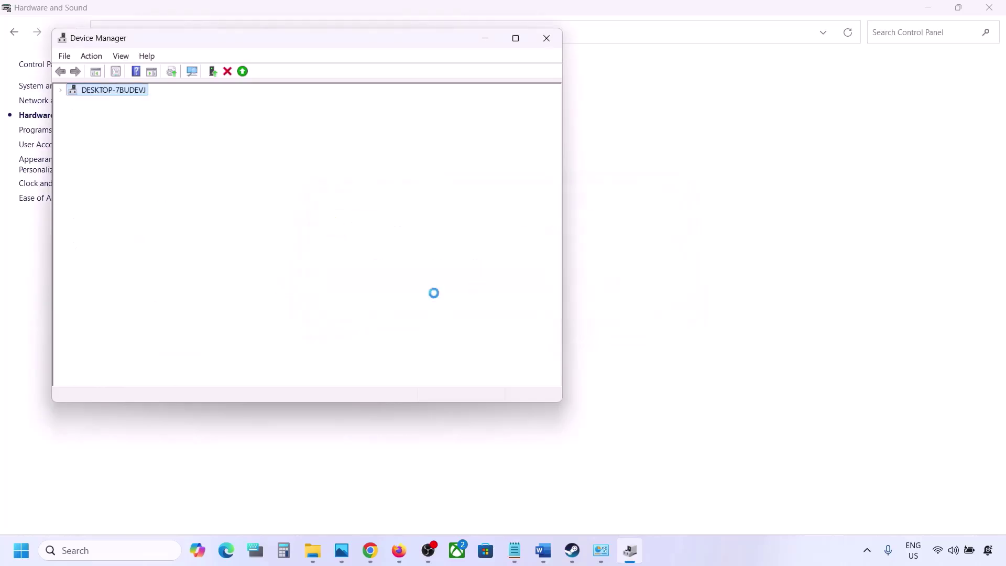
right_click(165, 303)
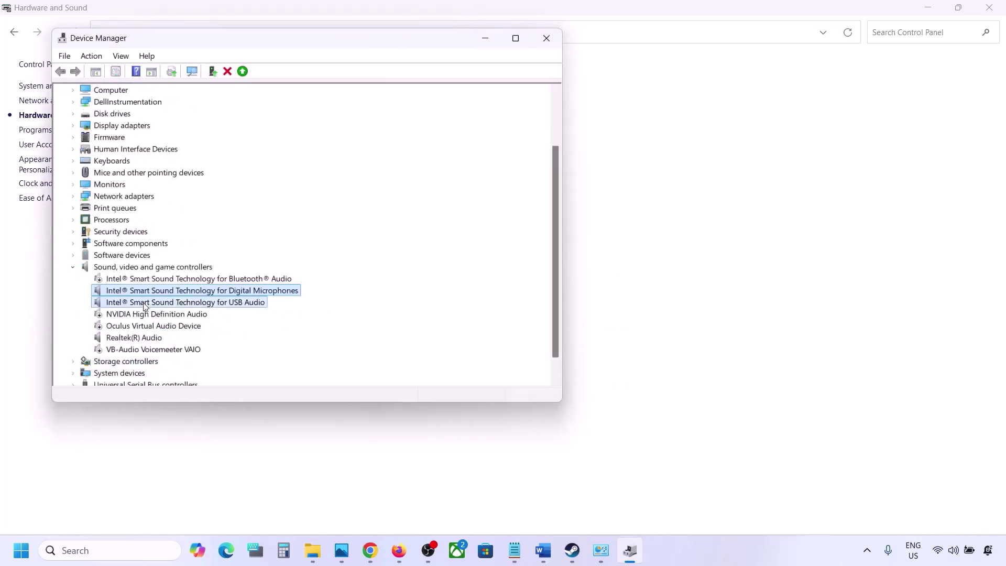
left_click(180, 327)
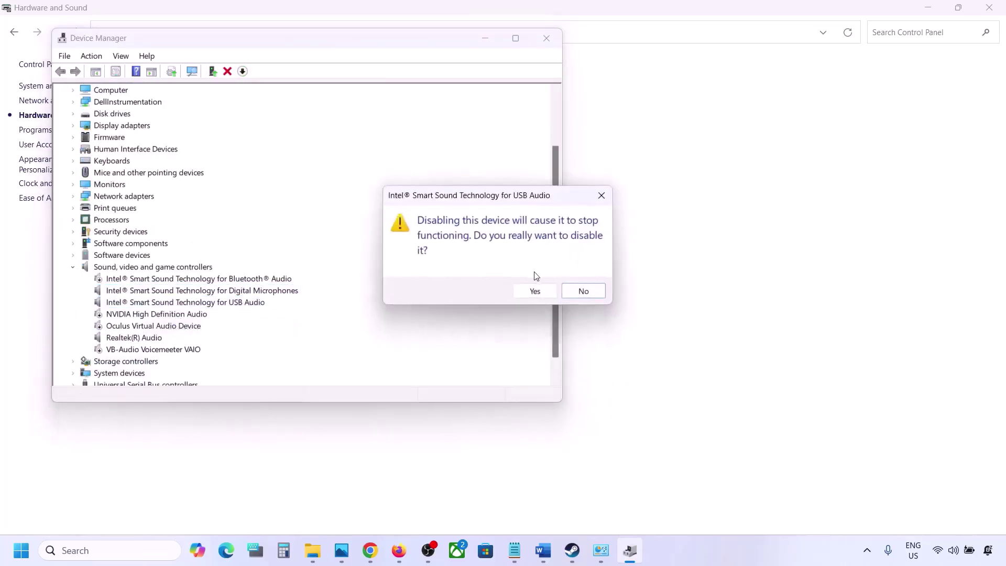
left_click(533, 290)
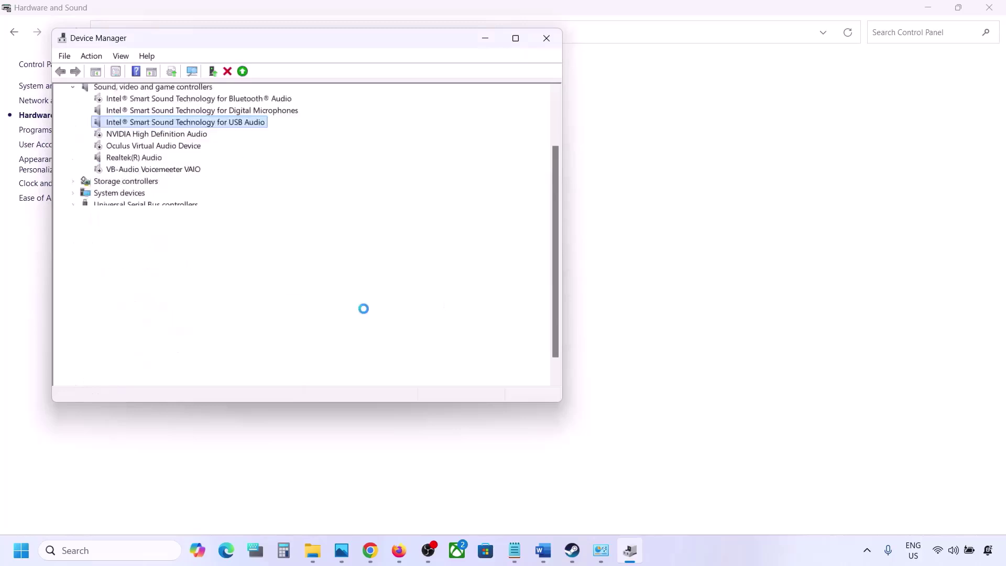
Leave Realtek(R) Audio untouched and close Device Manager.
scroll(275, 331, "down", 3)
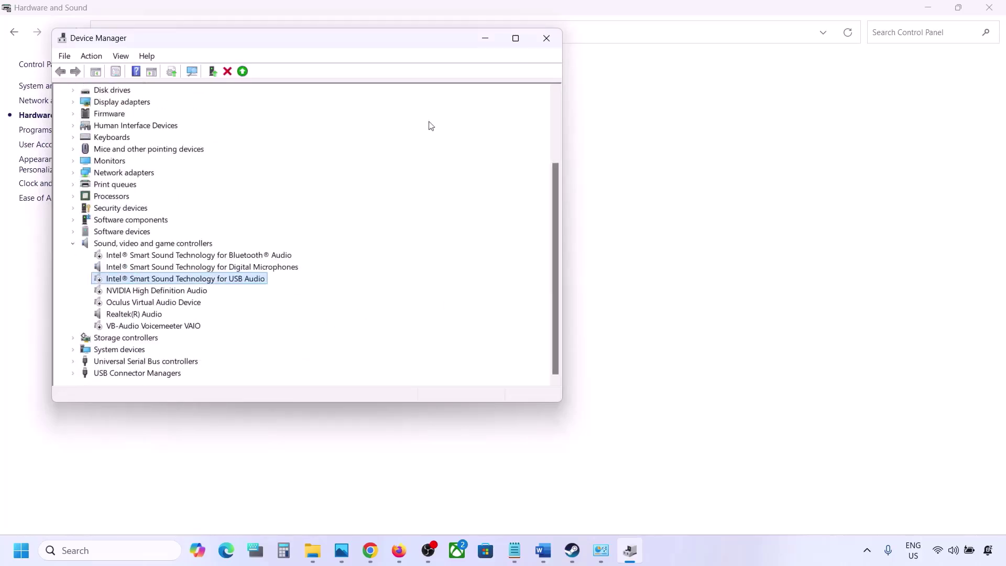
left_click(116, 313)
right_click(134, 317)
left_click(204, 306)
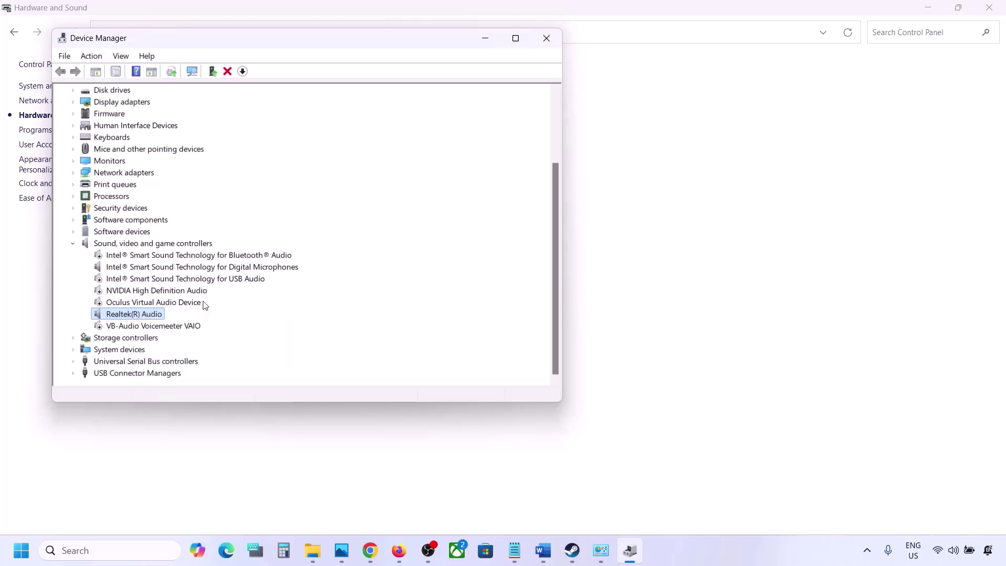
left_click(546, 37)
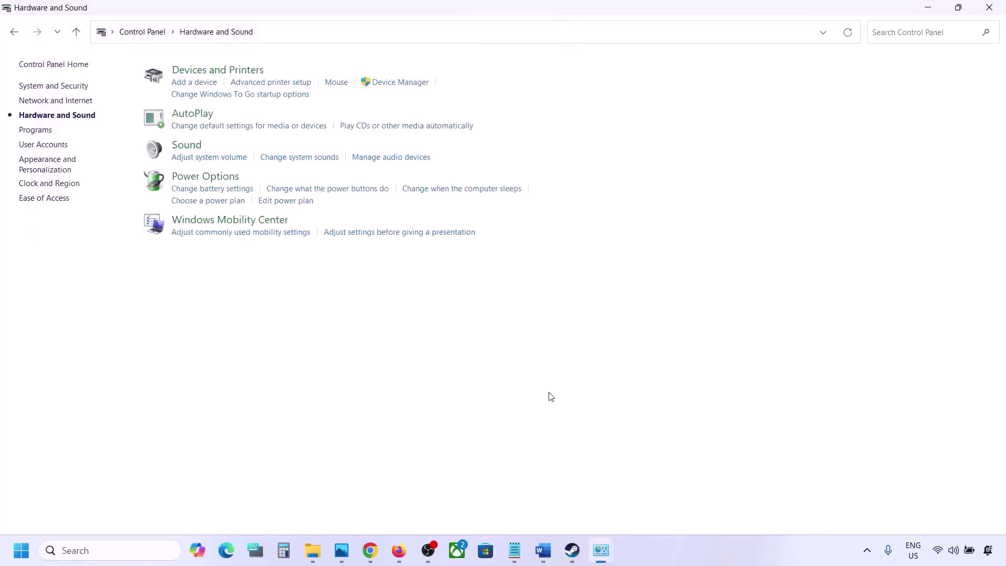
Copy the Step 8 shell::: command line from the Word guide and start a Windows search.
left_click(545, 548)
scroll(434, 443, "down", 4)
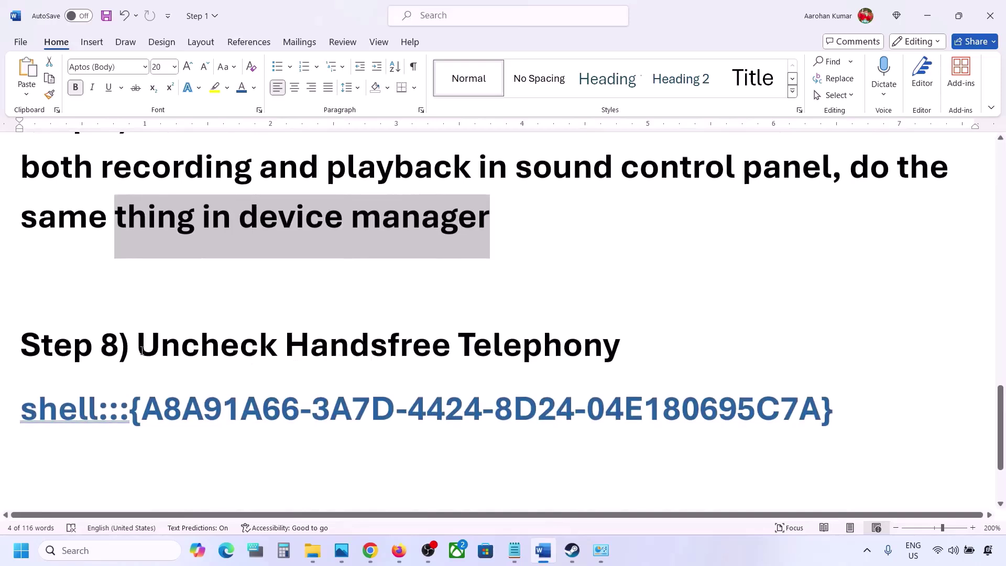
left_click_drag(140, 350, 620, 350)
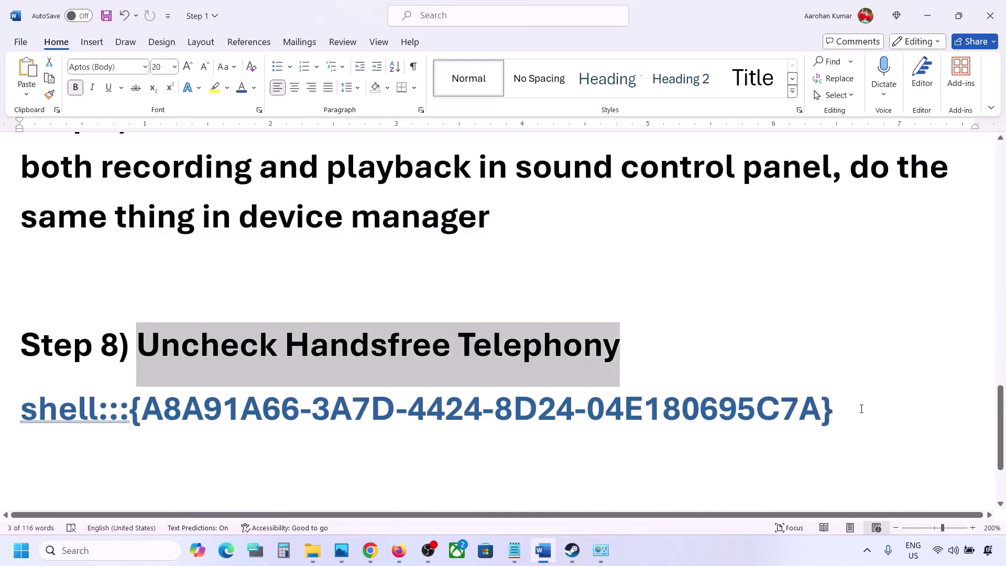
left_click_drag(862, 409, 46, 407)
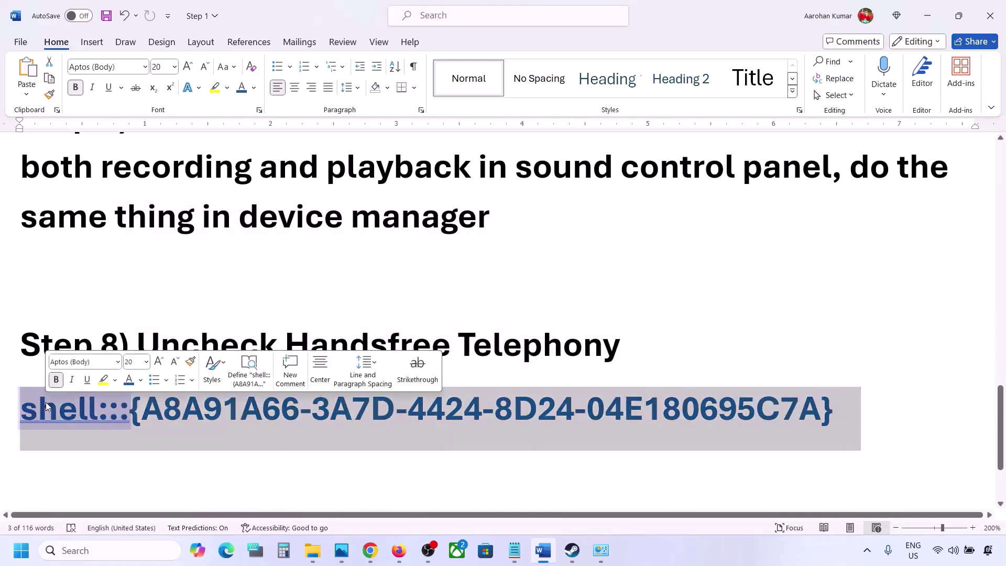
right_click(47, 407)
left_click(79, 174)
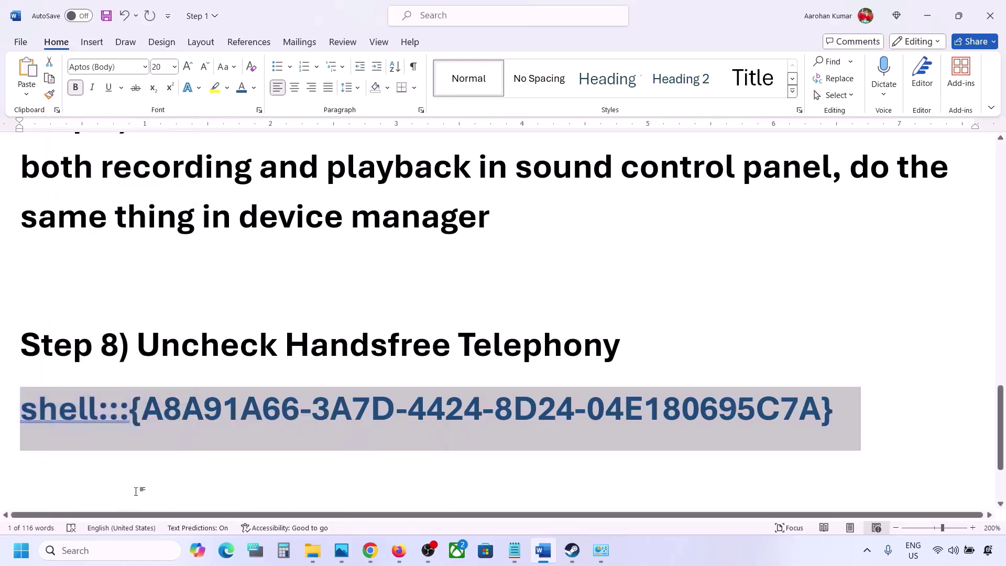
left_click(99, 550)
Open Run, paste the copied shell::: command into Open, and run it.
type("run")
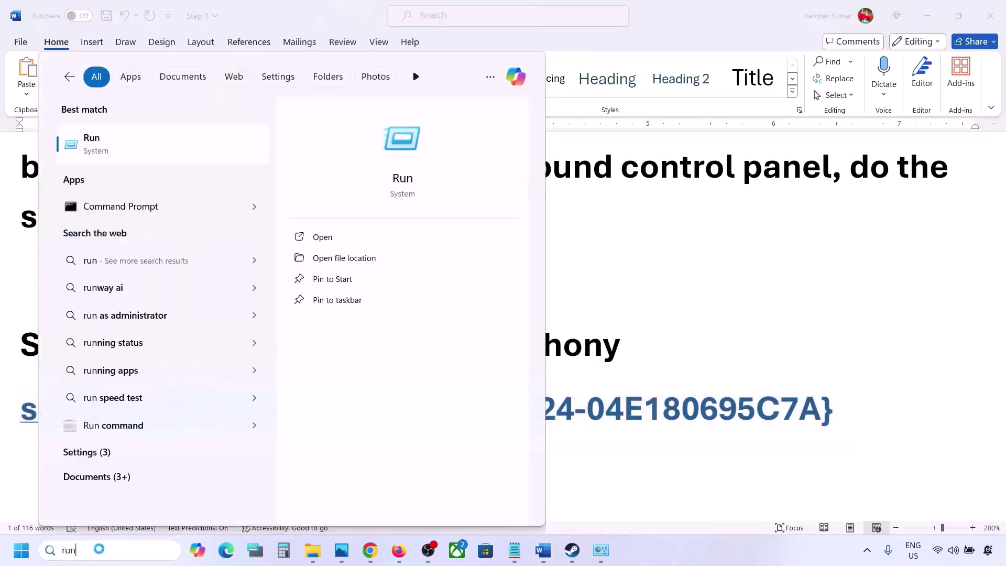
left_click(139, 157)
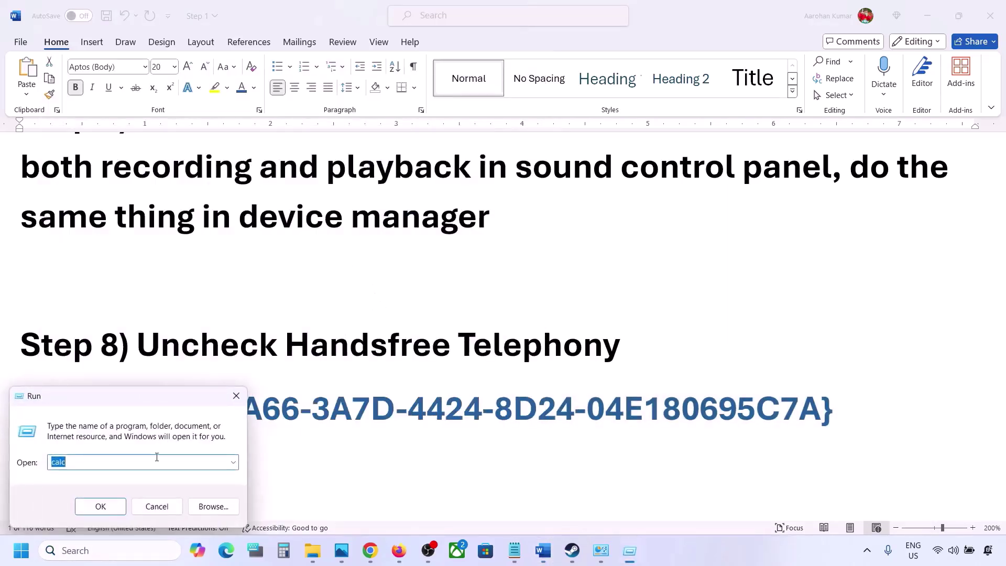
type("v")
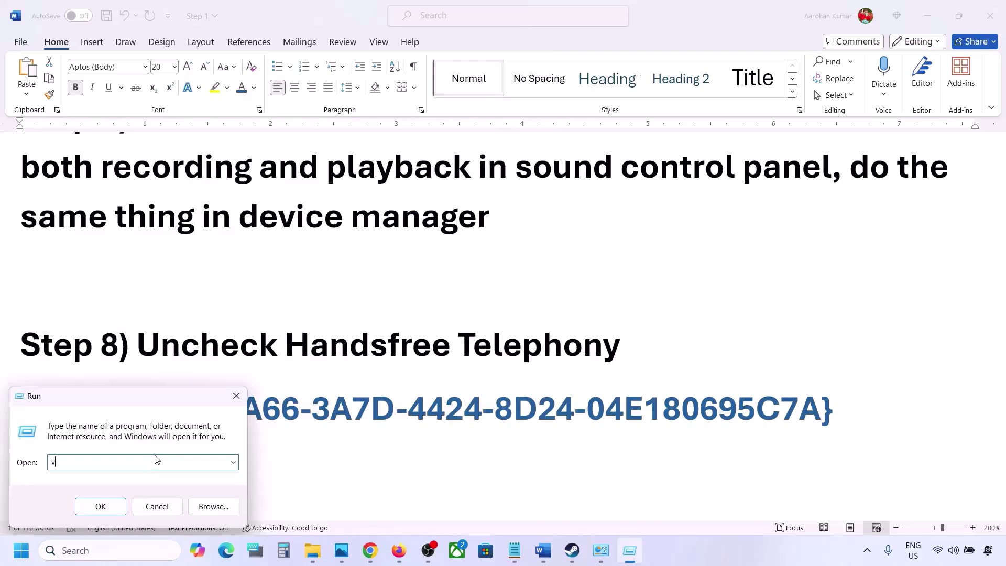
type("shell:::{A8A91A66-3A7D-4424-8D24-04E180695C7A}")
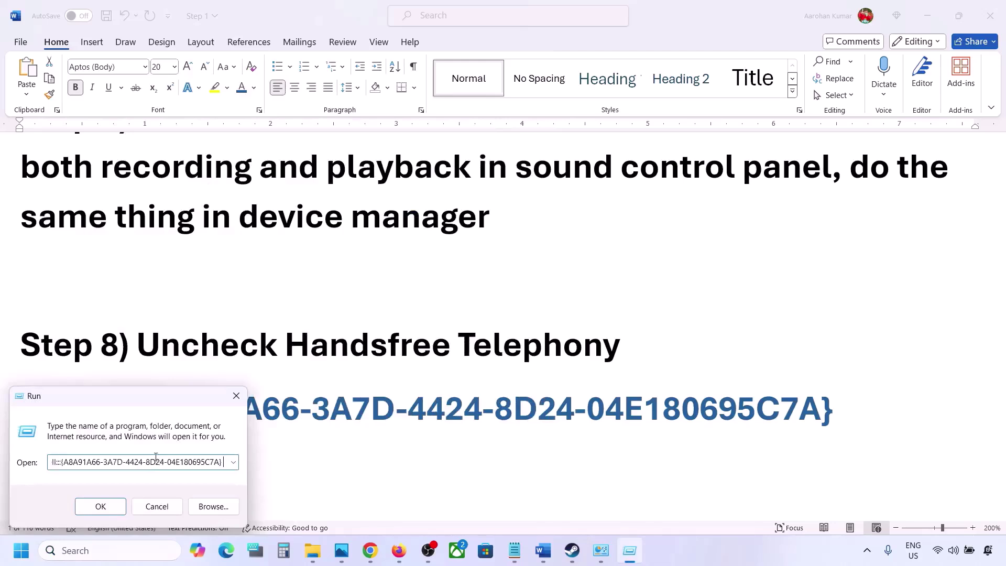
left_click(112, 508)
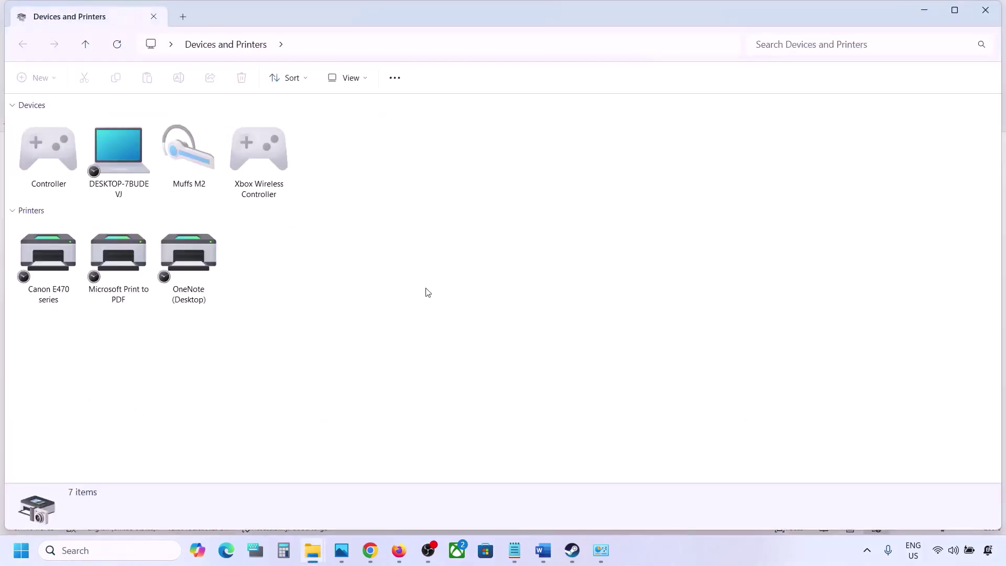
Uncheck Handsfree Telephony in the Muffs M2 properties' Services tab, apply, and return to Word.
left_click(746, 551)
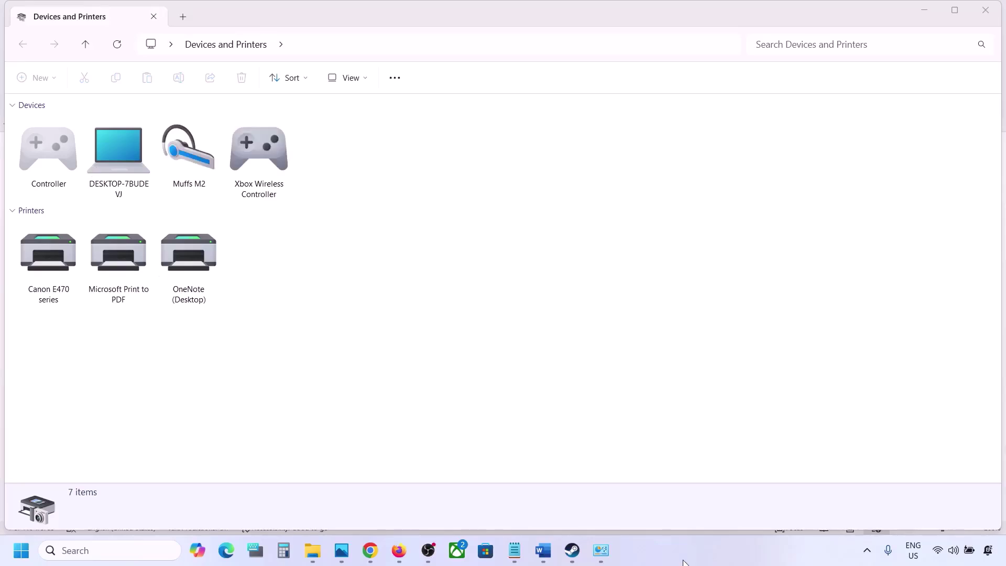
right_click(195, 152)
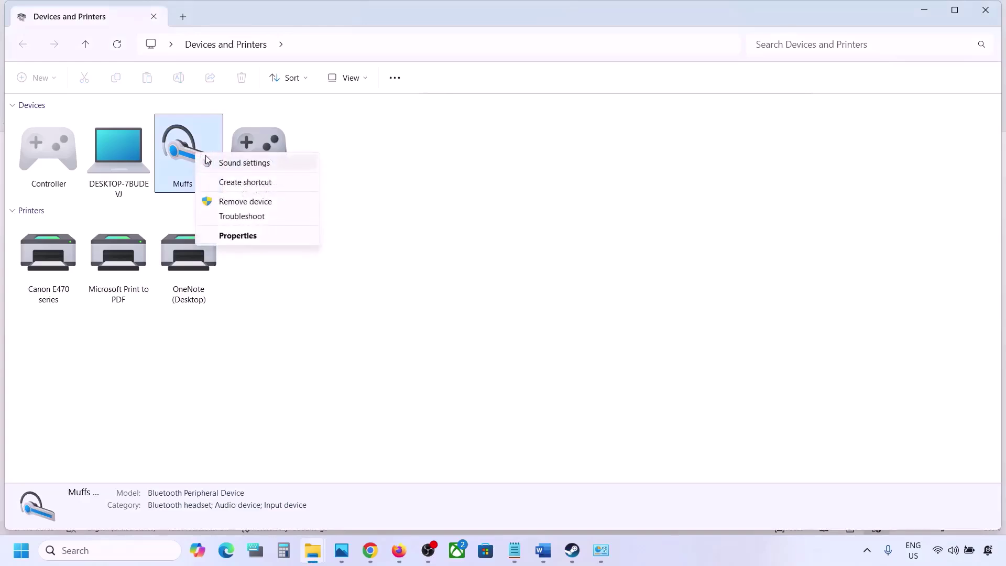
left_click(234, 237)
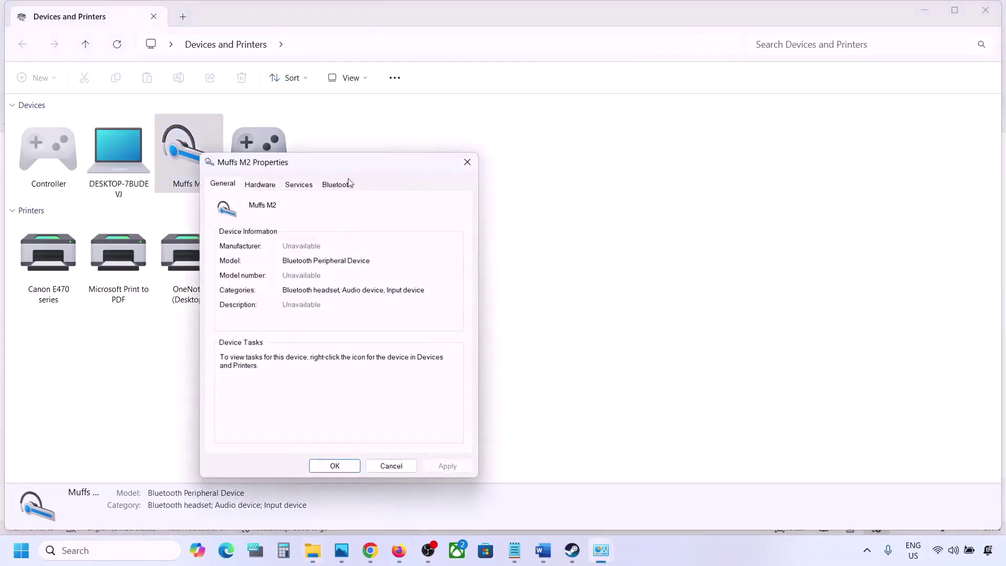
left_click_drag(361, 166, 470, 141)
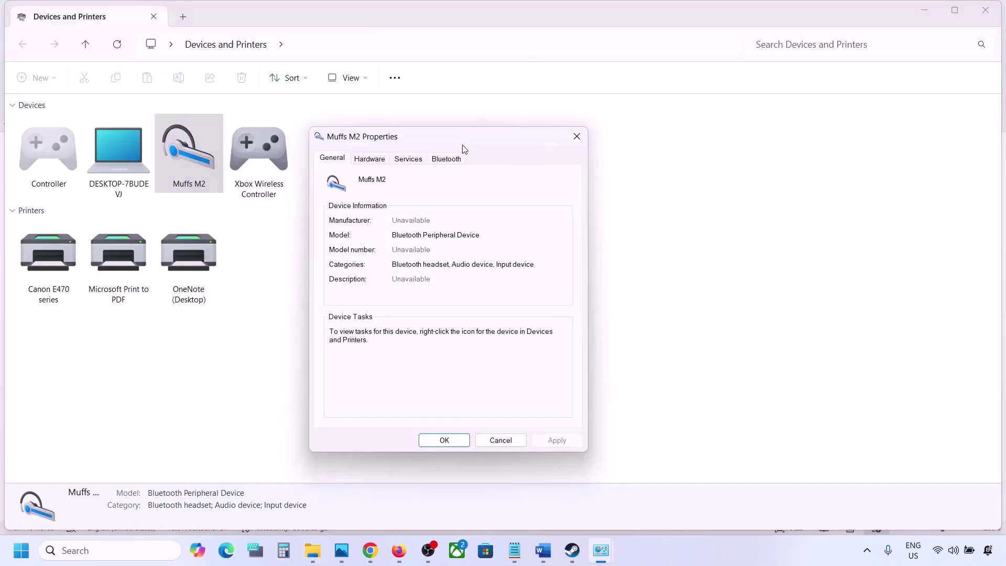
left_click(449, 162)
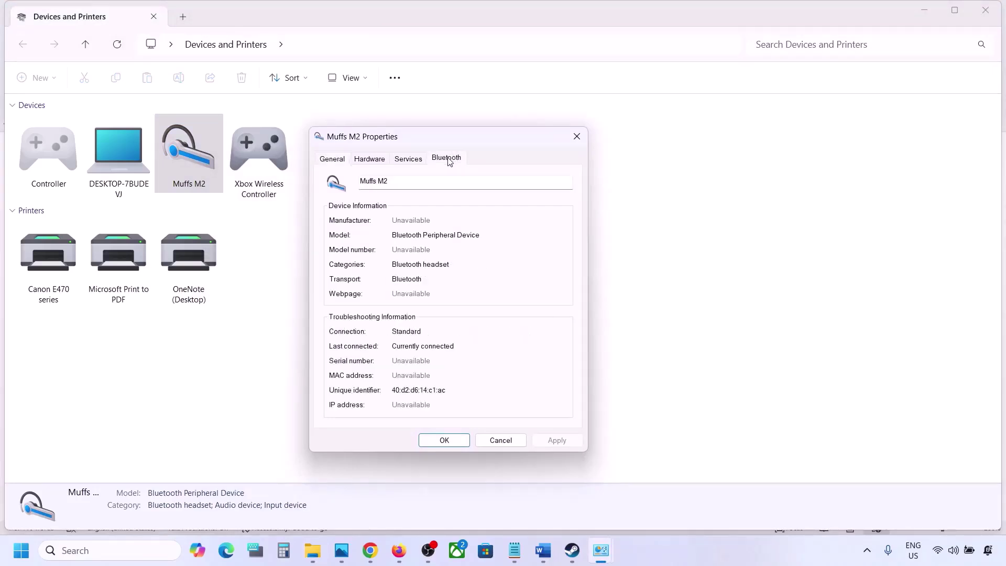
left_click(417, 164)
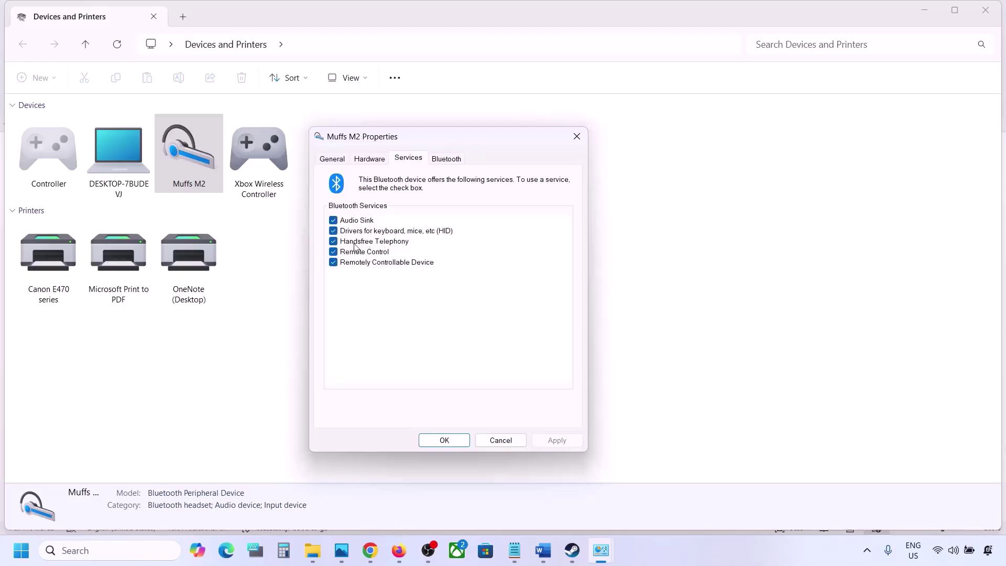
left_click(334, 242)
left_click(557, 439)
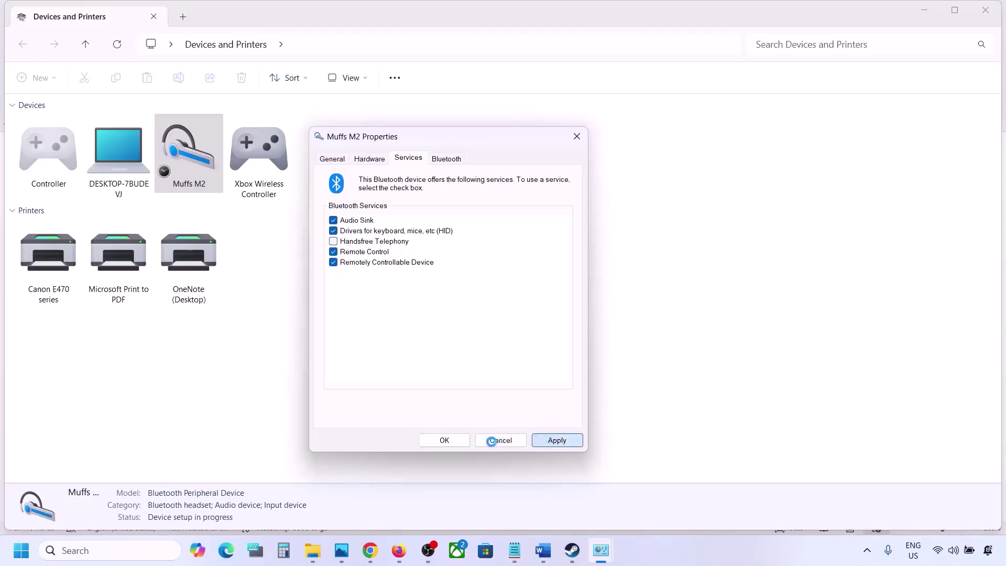
left_click(446, 442)
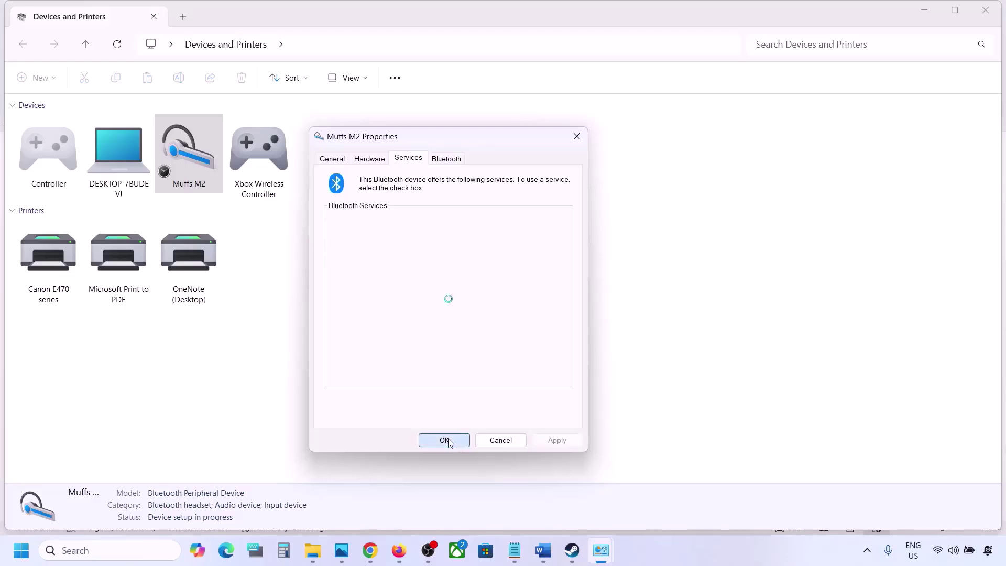
left_click(572, 551)
Scroll the Word guide to the Step 10 'Install Audio Driver' heading and open the Win+X menu.
left_click(544, 553)
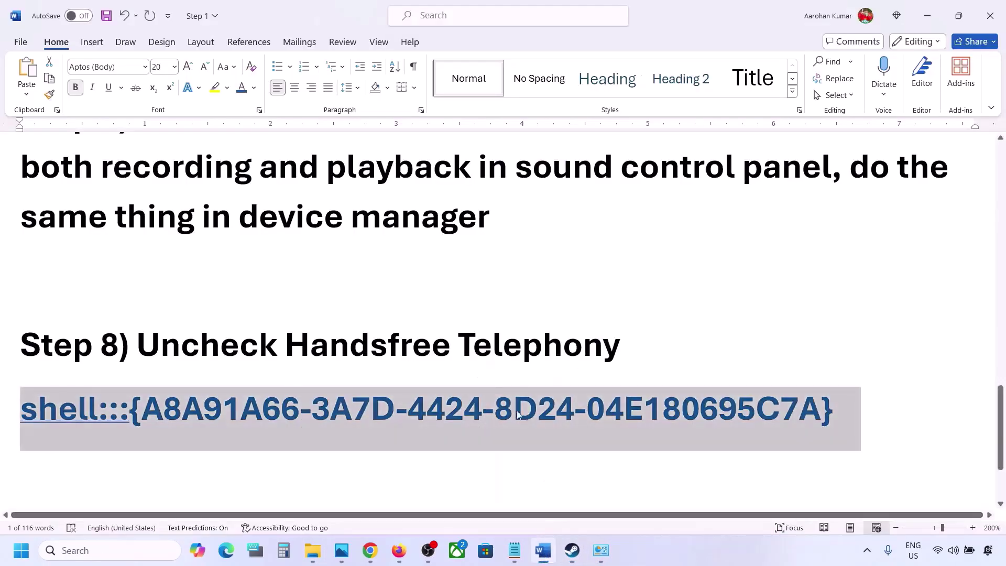
scroll(444, 376, "down", 3)
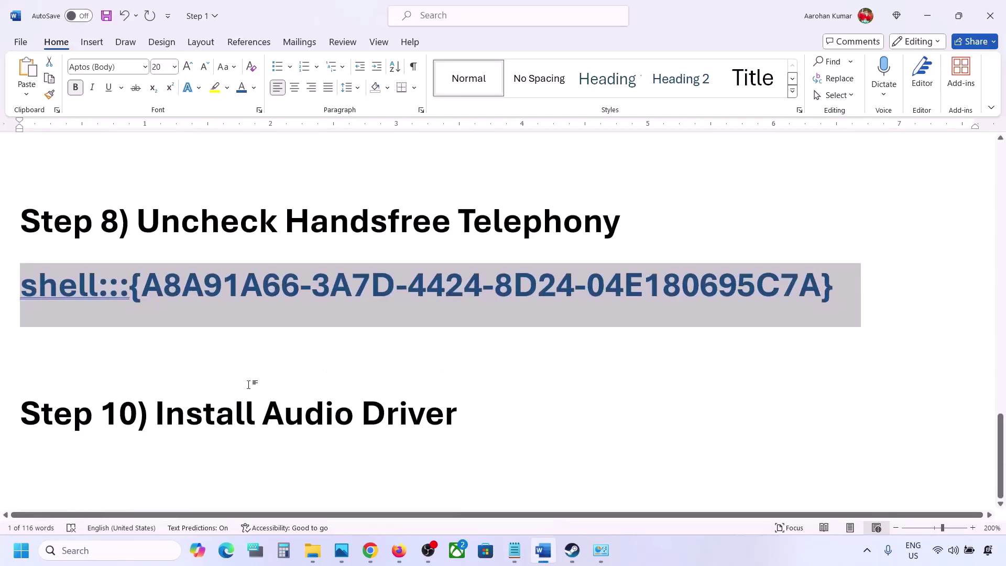
left_click_drag(172, 404, 457, 414)
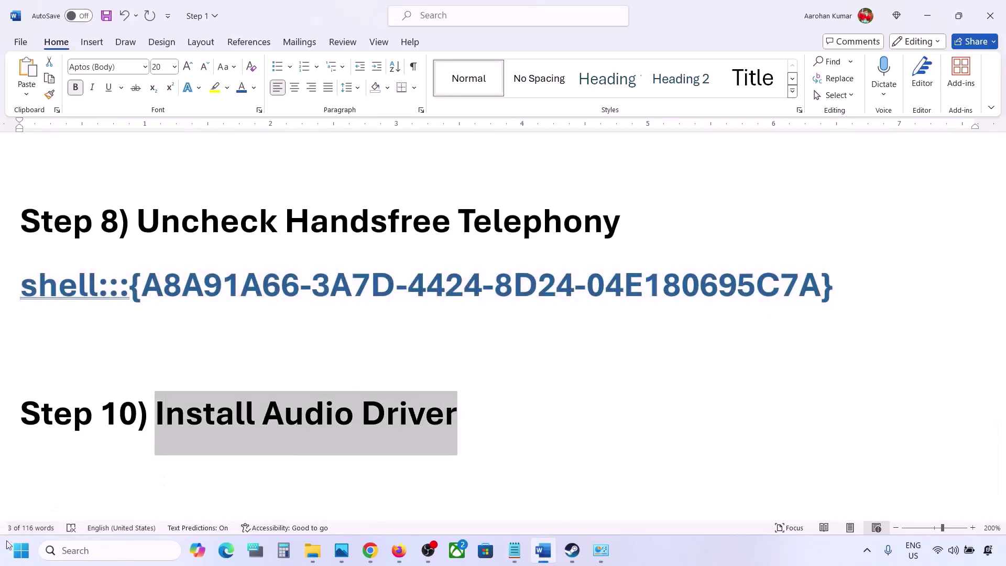
right_click(16, 554)
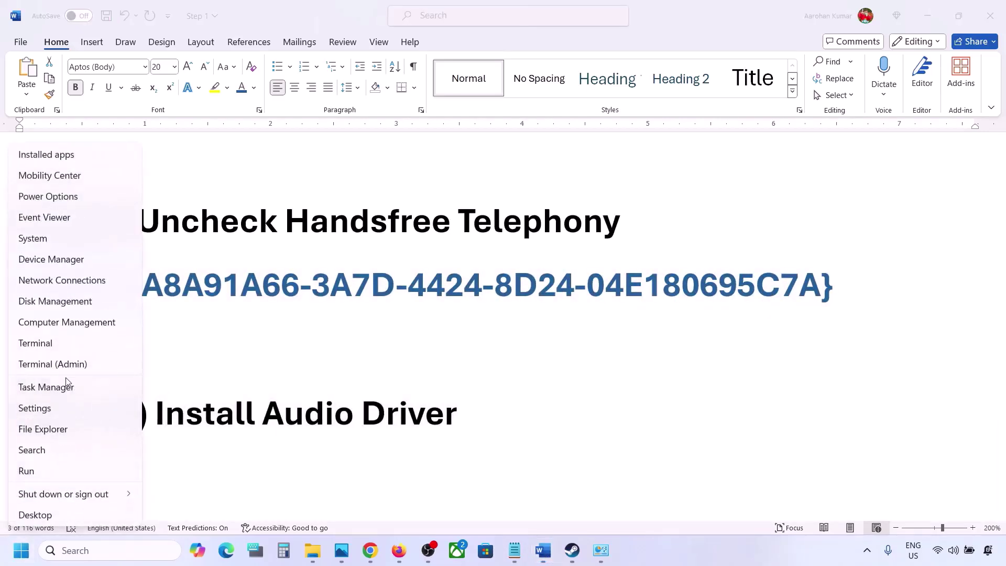
Take Realtek(R) Audio's Update driver through Browse my computer to the driver list, then cancel.
left_click(45, 260)
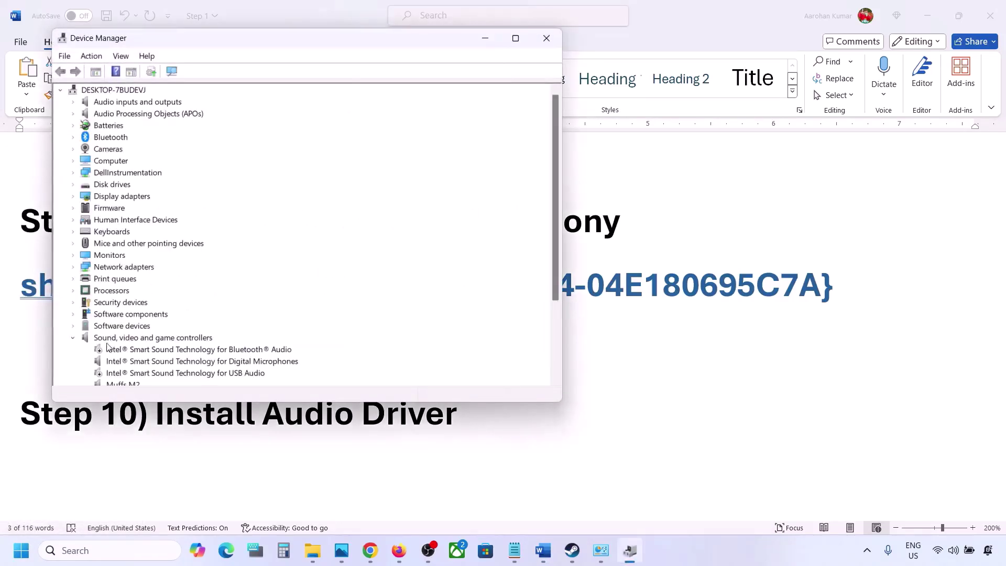
scroll(167, 345, "down", 2)
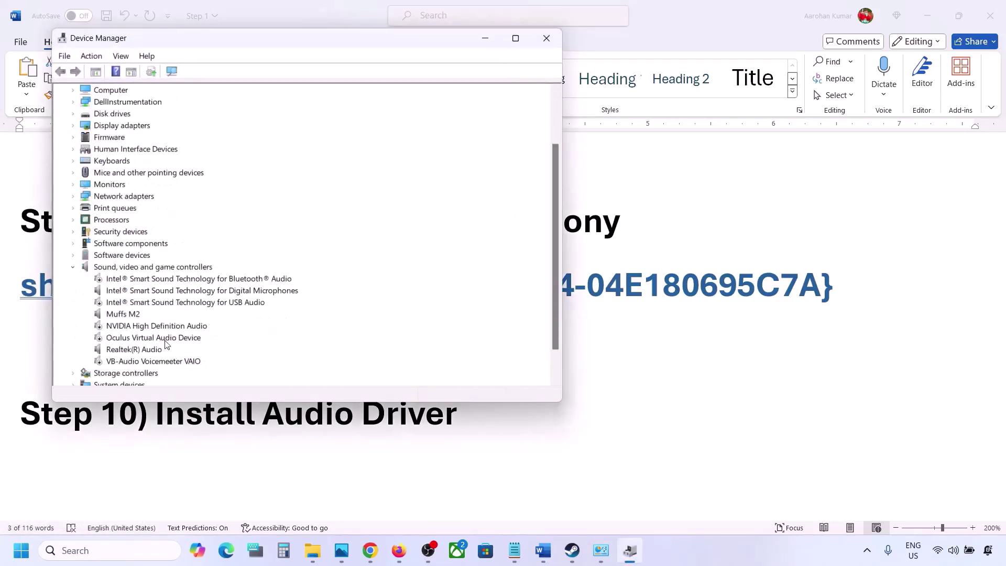
left_click(131, 349)
right_click(123, 350)
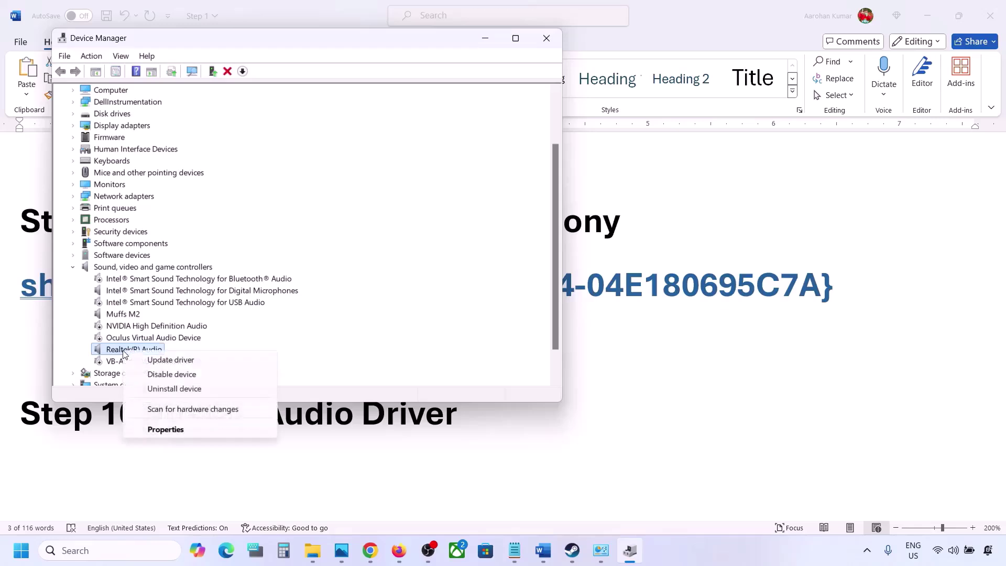
left_click(193, 362)
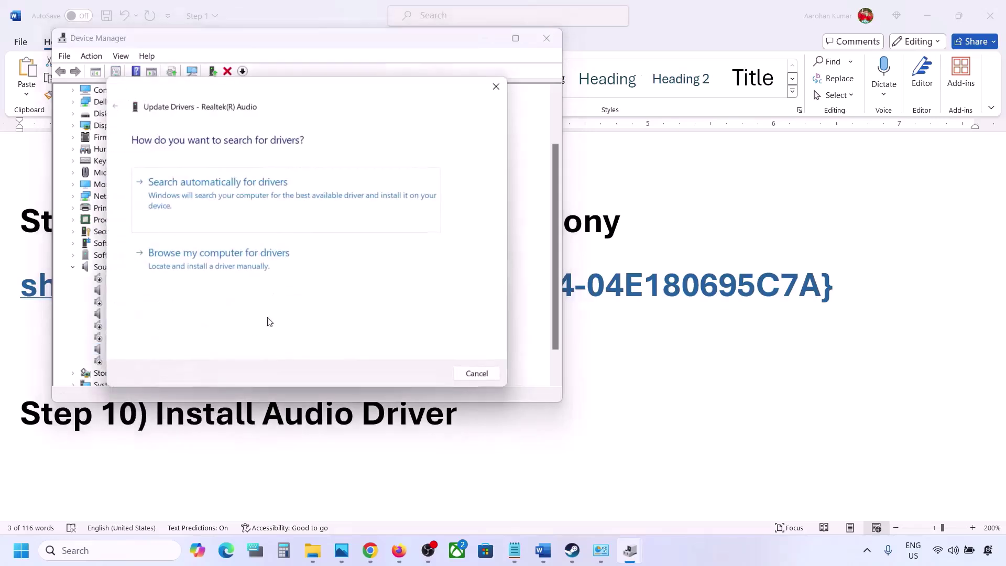
left_click(239, 266)
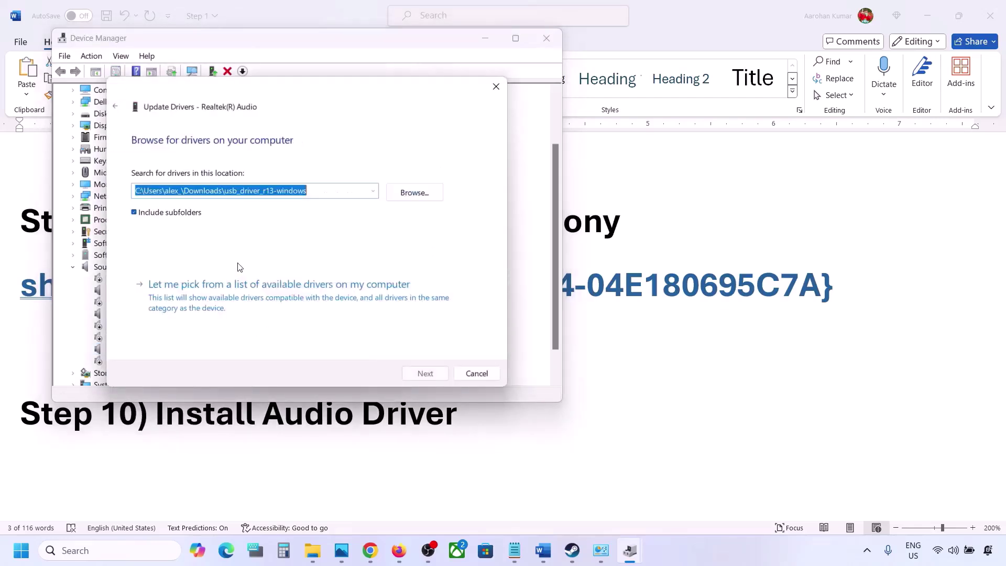
left_click(206, 299)
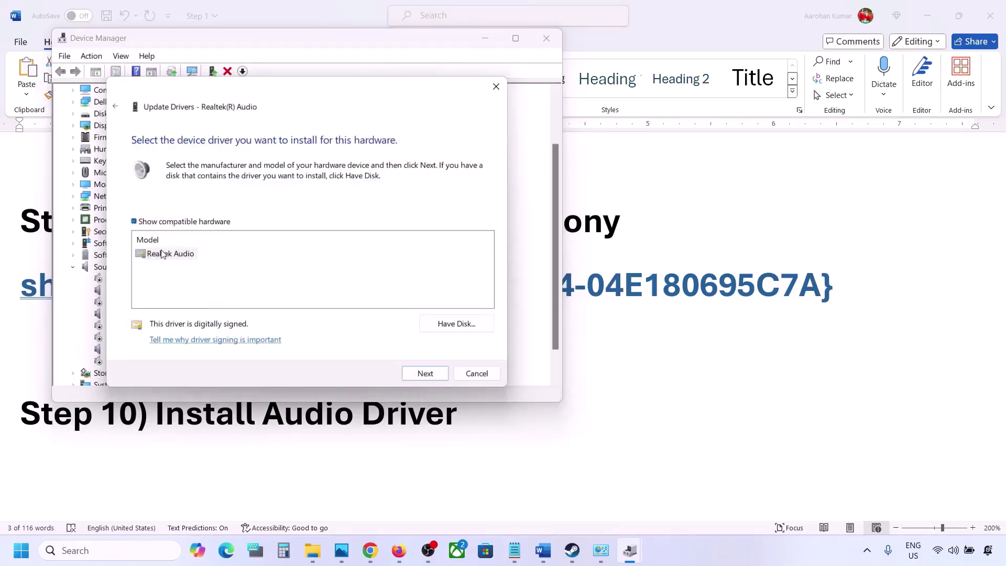
left_click_drag(298, 92, 415, 74)
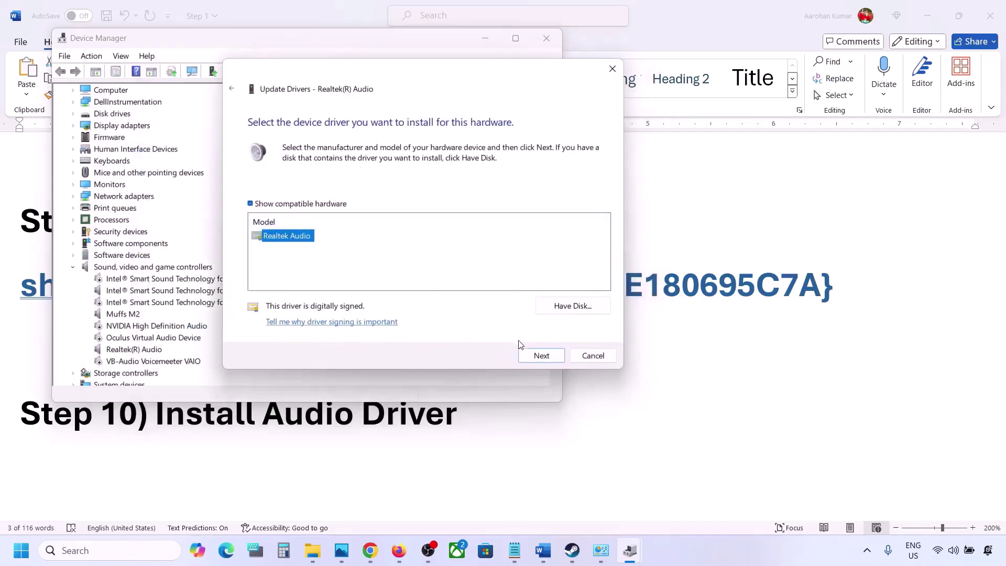
left_click(588, 357)
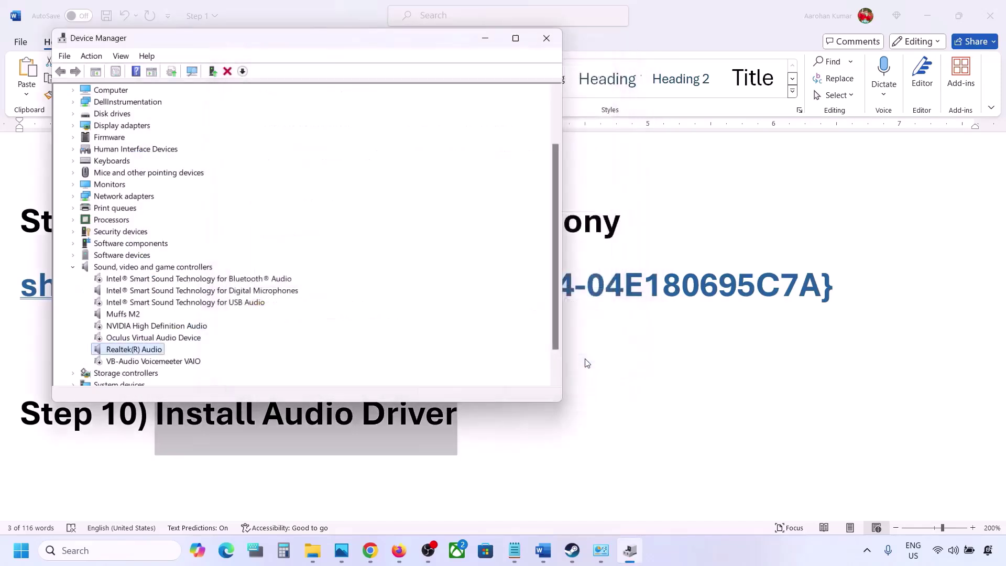
left_click(555, 41)
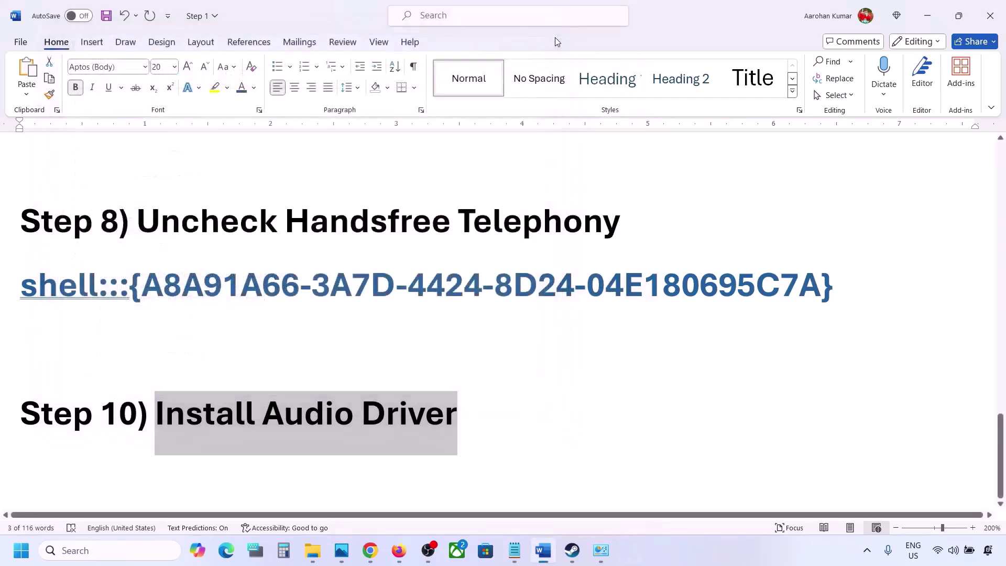